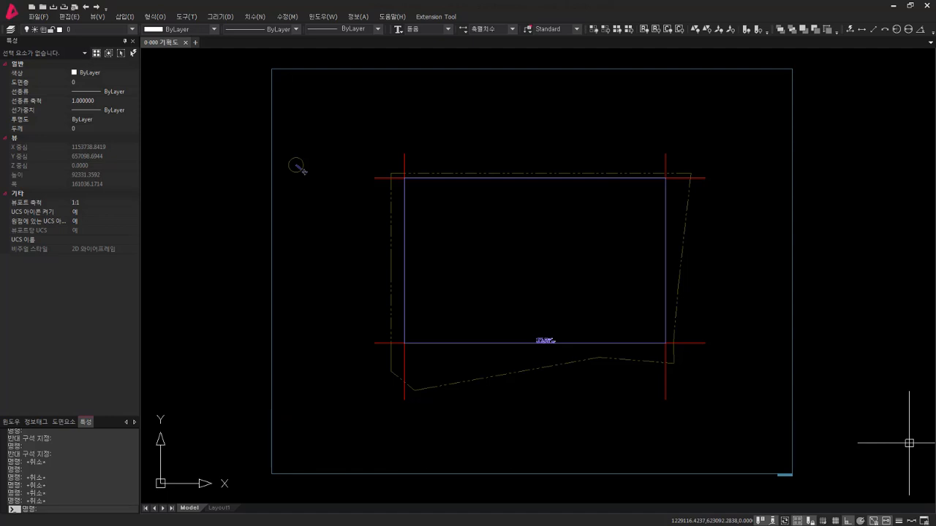
Multi-offset the leftmost vertical grid line to the right at spacings of 6500, 6500 and four times 8000
text(mo)
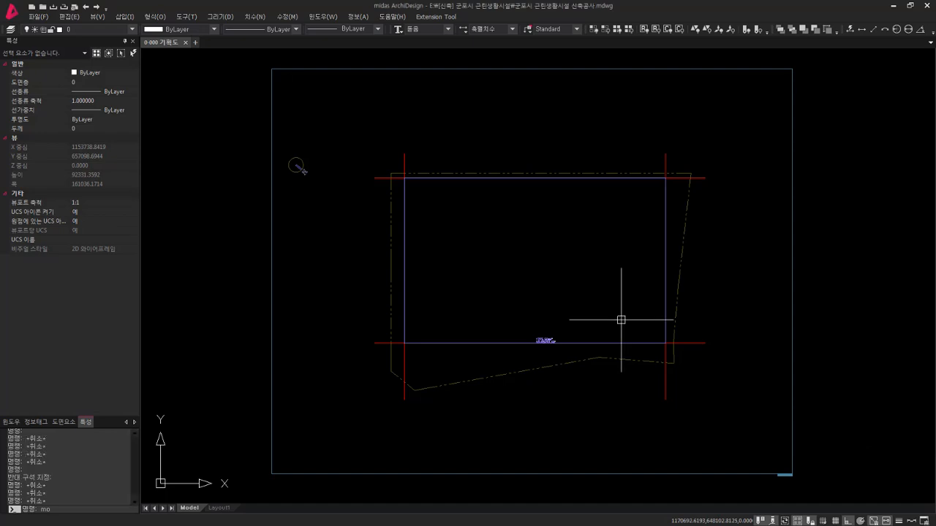
key(Return)
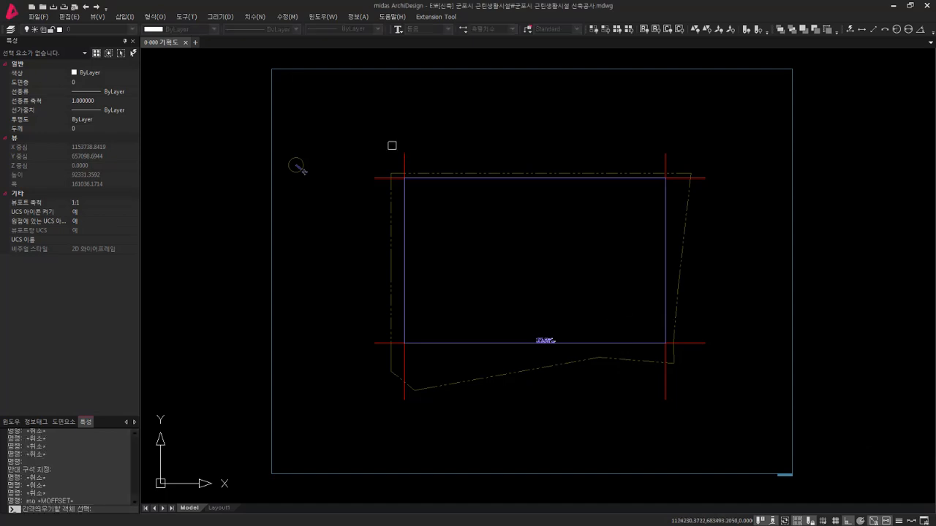
click(404, 152)
key(Return)
click(407, 132)
text(6500)
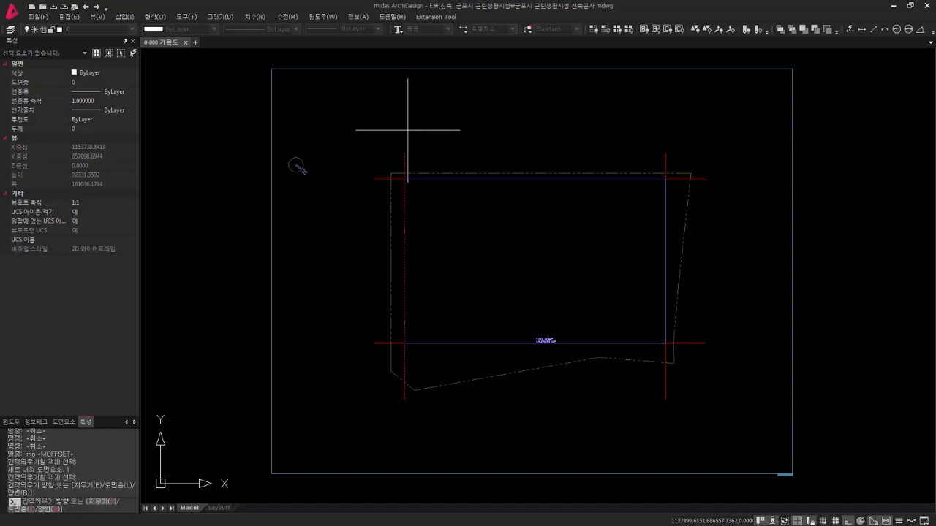
key(Return)
text(6500)
key(Return)
text(6000)
key(Return)
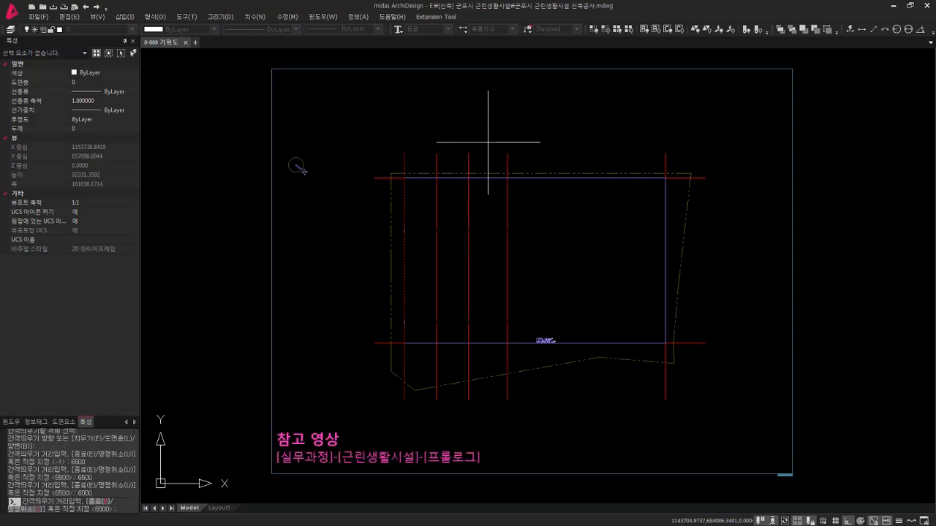
key(Return)
key(Return)
key(Return)
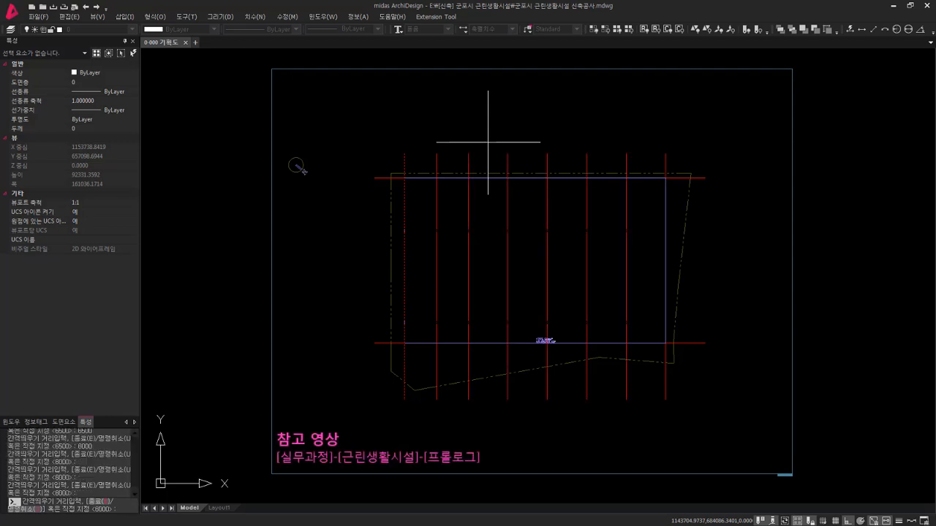
Multi-offset the lowest horizontal grid line upward at successive spacings of 6000, 8000, 6000 and 6000
key(Escape)
key(Return)
click(700, 343)
click(709, 217)
text(6000)
key(Return)
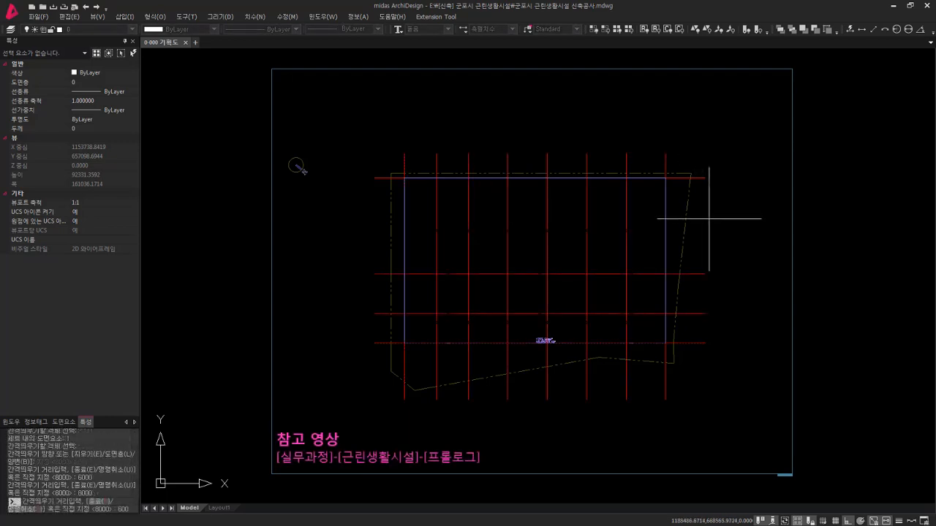
text(6000)
key(Return)
text(6000)
key(Return)
key(Return)
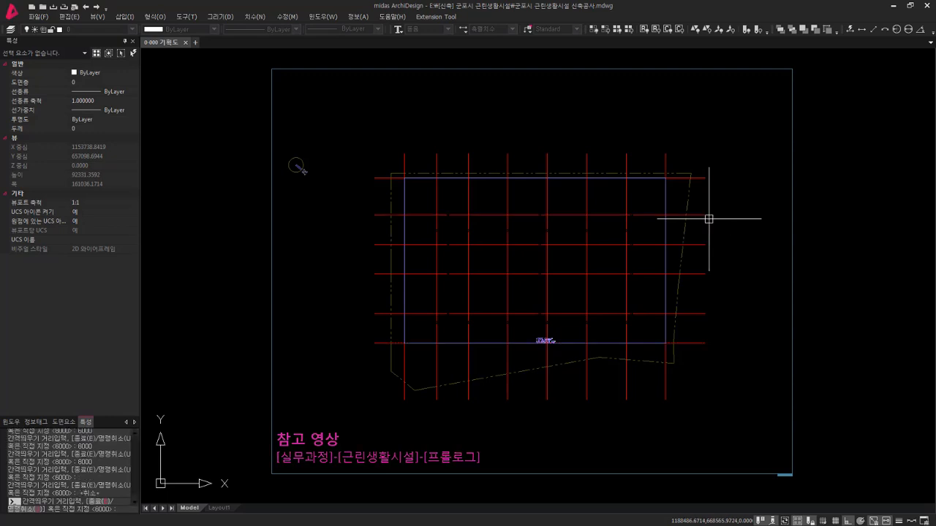
key(Escape)
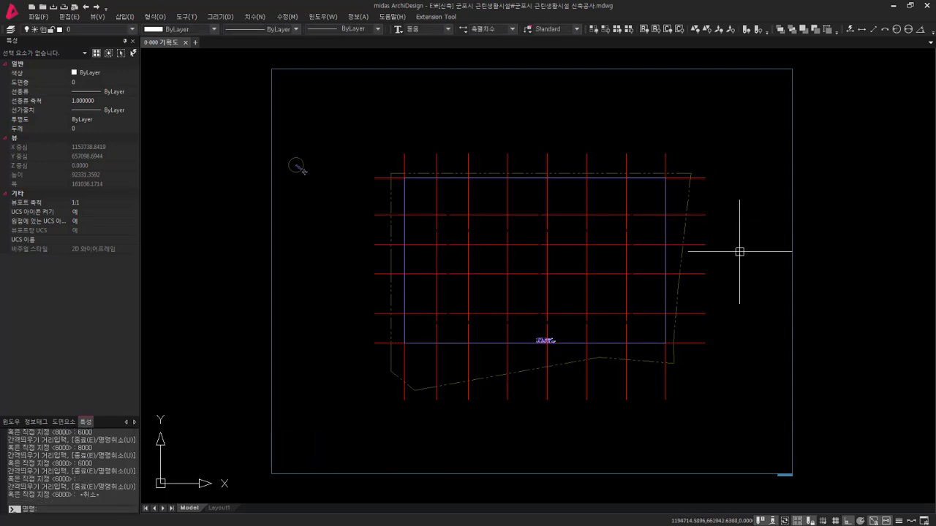
Copy the view region frame around the grid straight up, just above the original frame
text(c)
key(Return)
scroll(702, 313, down, 3)
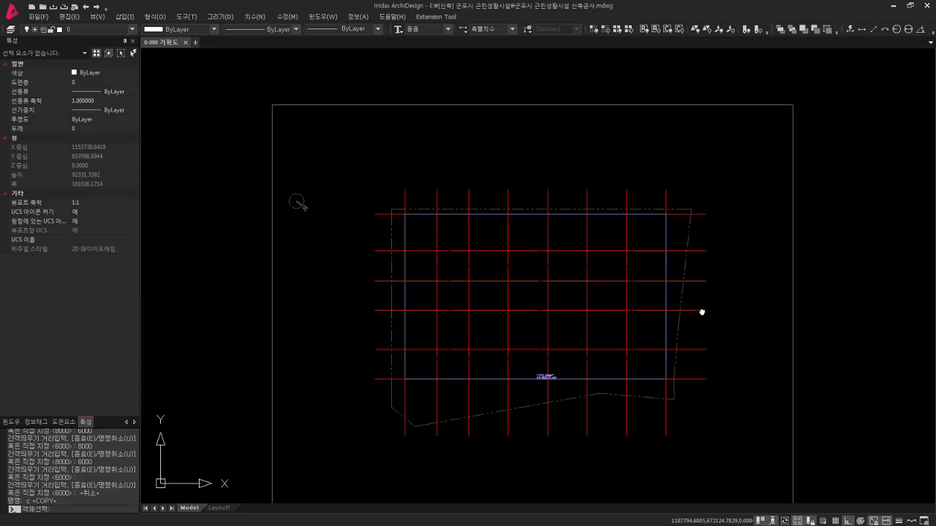
click(712, 238)
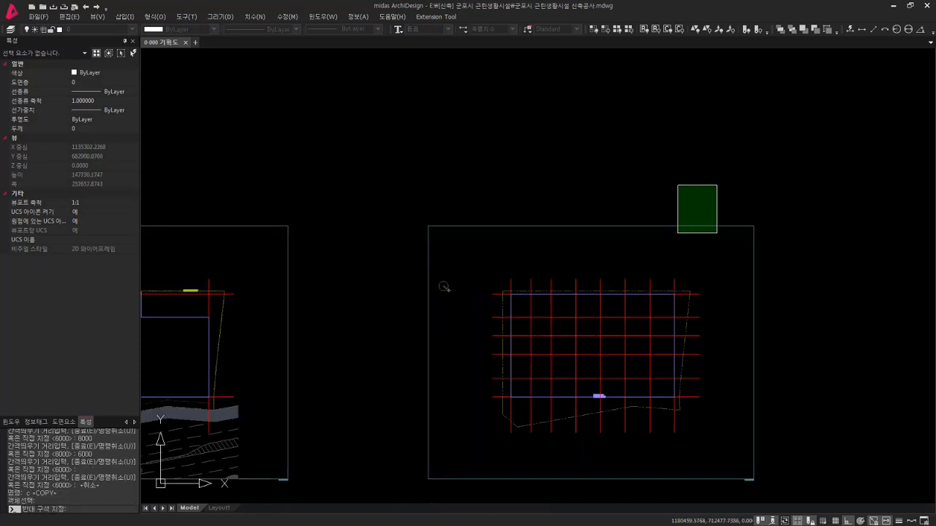
click(816, 410)
key(Return)
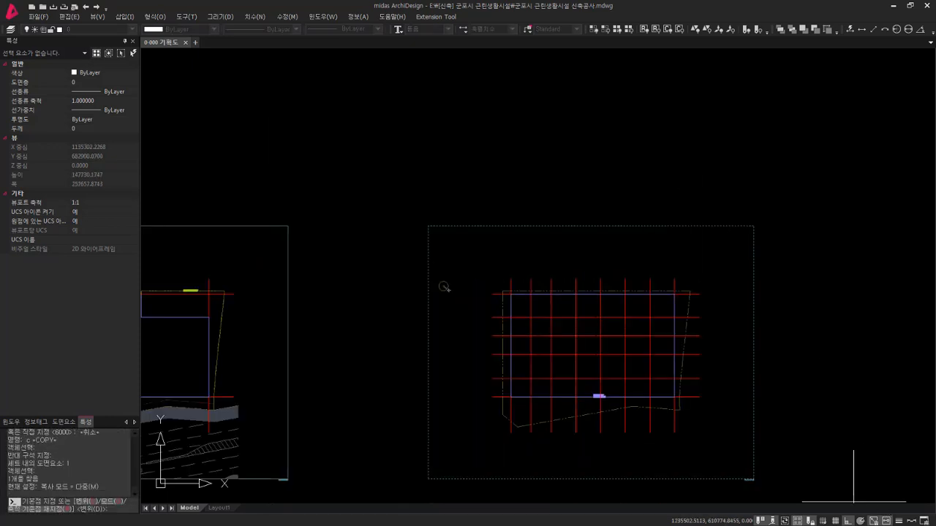
click(794, 468)
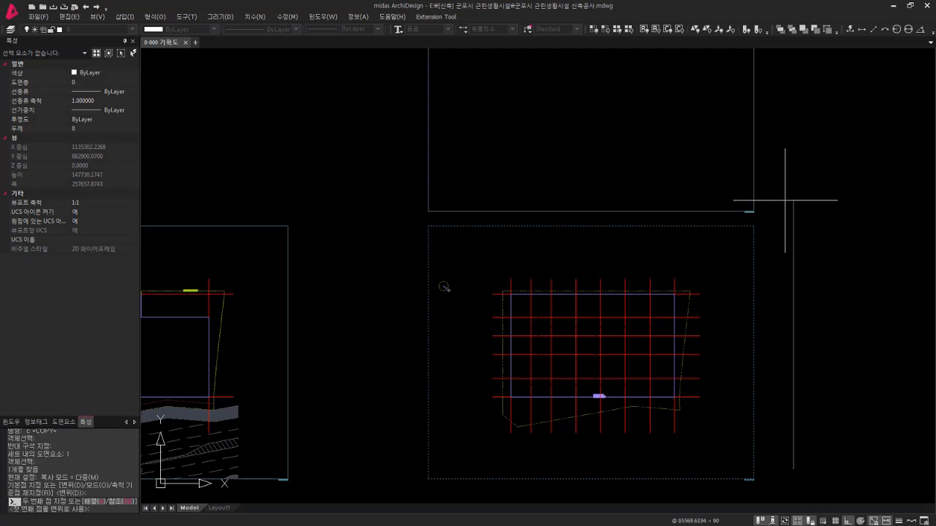
click(751, 223)
key(Escape)
key(Escape)
key(Escape)
key(Escape)
Move all grid lines into the copied view region, using the lower-right corners of the two frames as reference points
text(m)
key(Return)
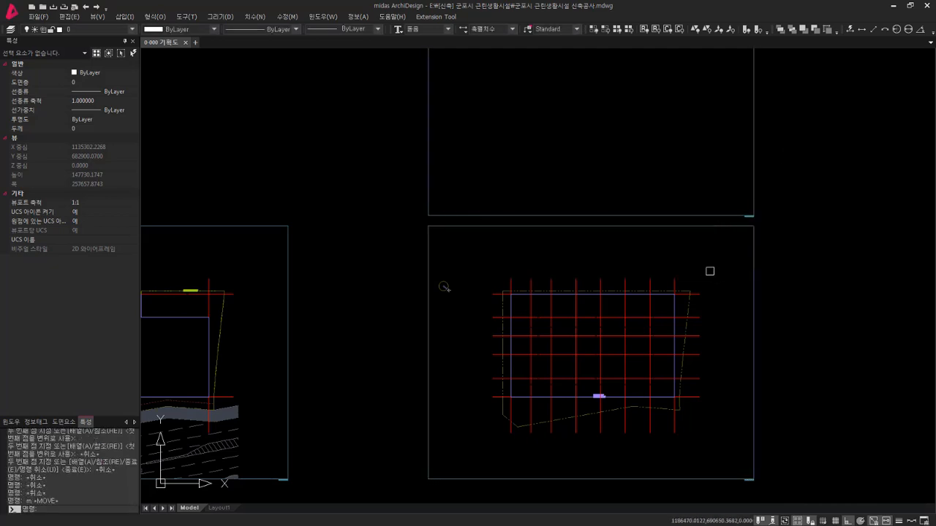
click(694, 250)
click(491, 280)
click(699, 283)
click(693, 411)
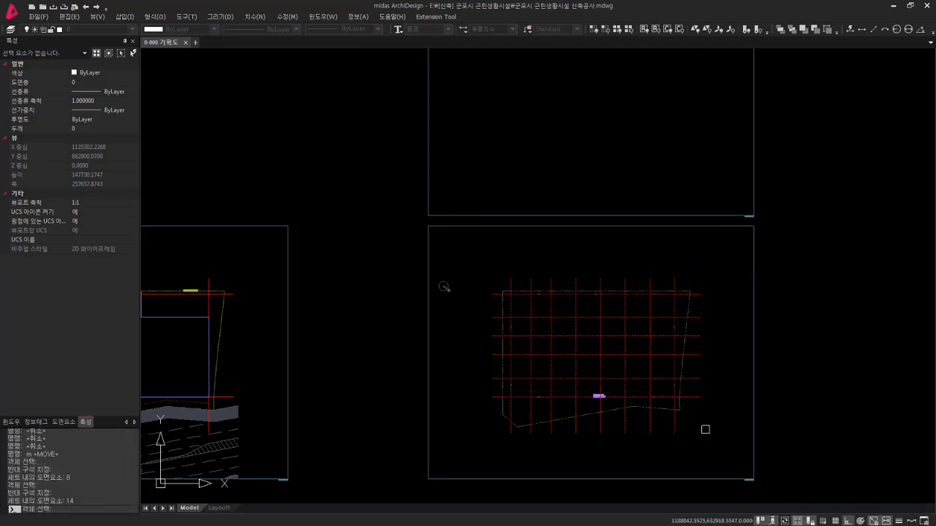
key(Return)
click(753, 479)
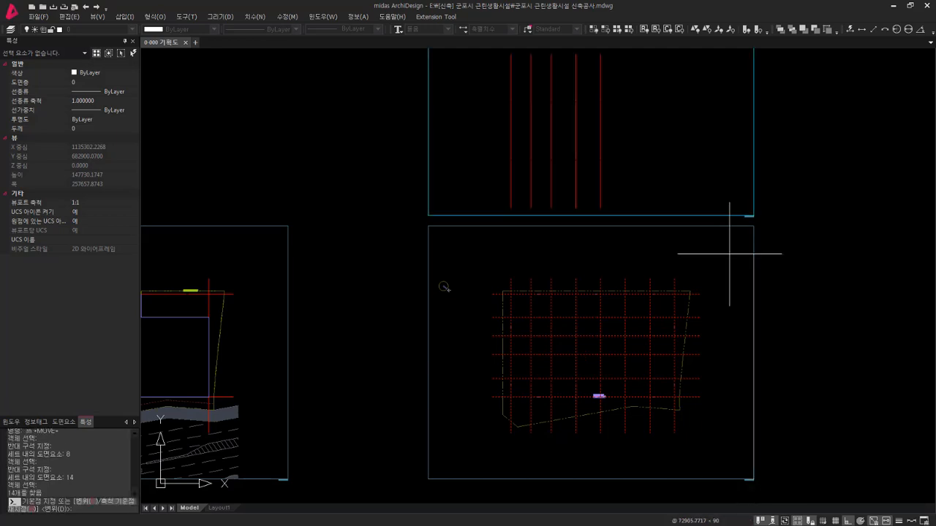
click(754, 216)
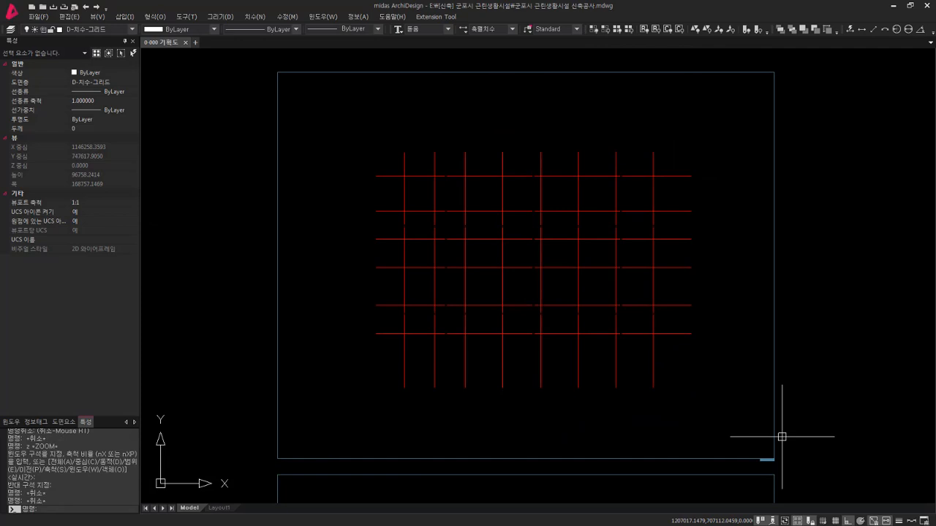
Generate axis symbols and dimensions for all the moved grid lines with the AXISGRID command
key(Escape)
key(Escape)
key(Escape)
key(Escape)
key(Escape)
text(ag)
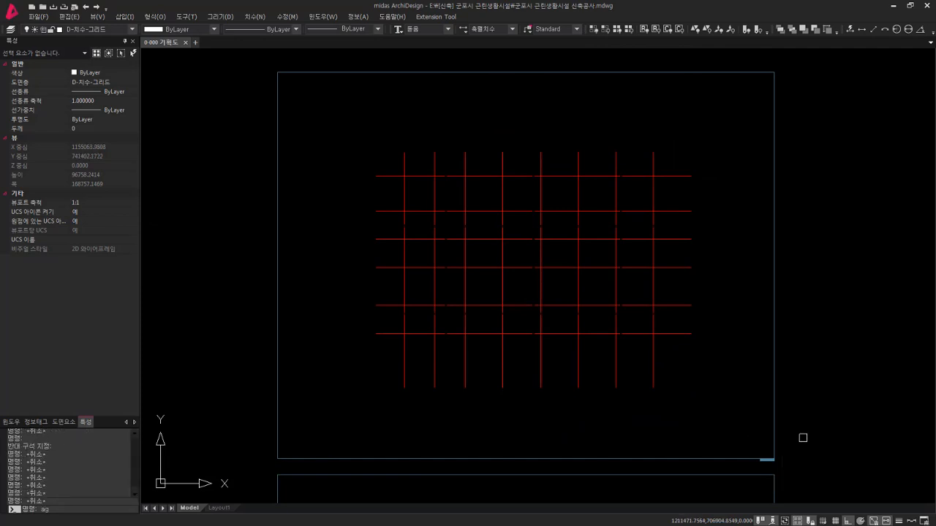
key(Return)
click(700, 434)
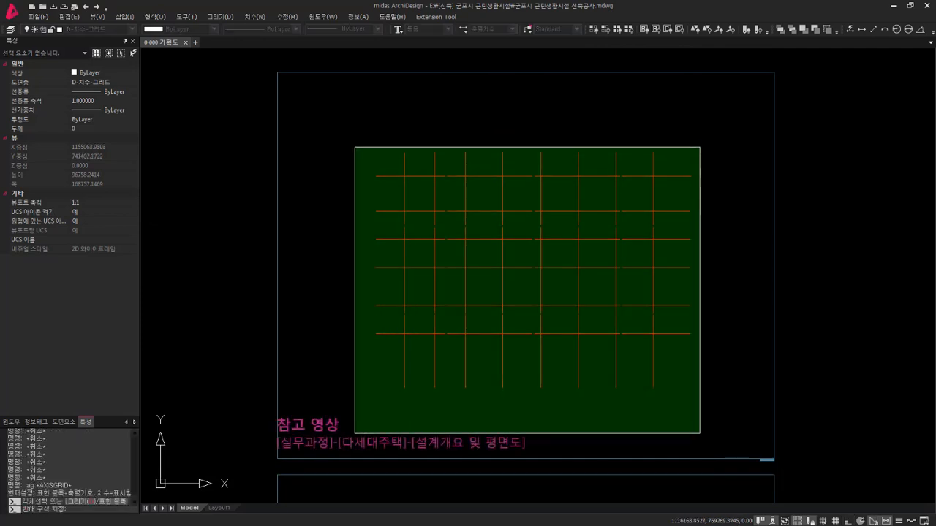
click(354, 144)
key(Return)
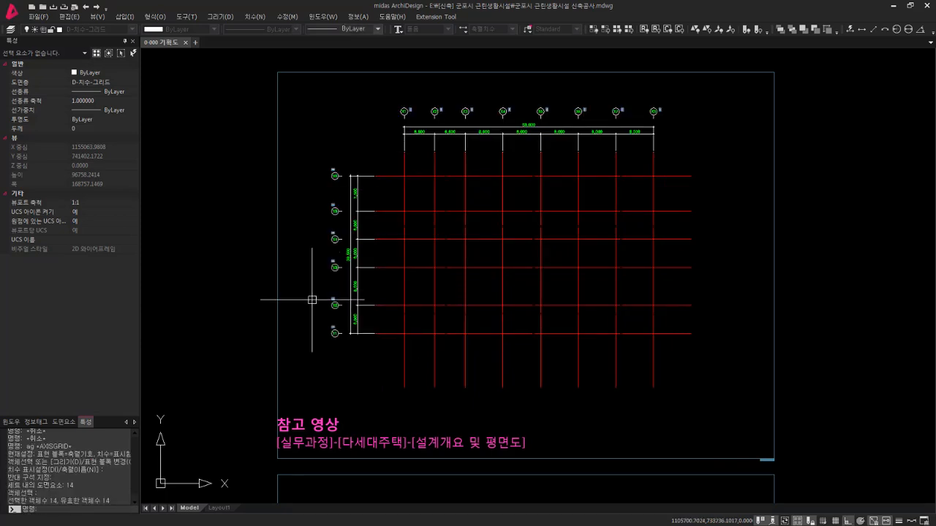
key(Escape)
Rename the view region around the dimensioned grid as 그리드계획
click(283, 353)
click(219, 324)
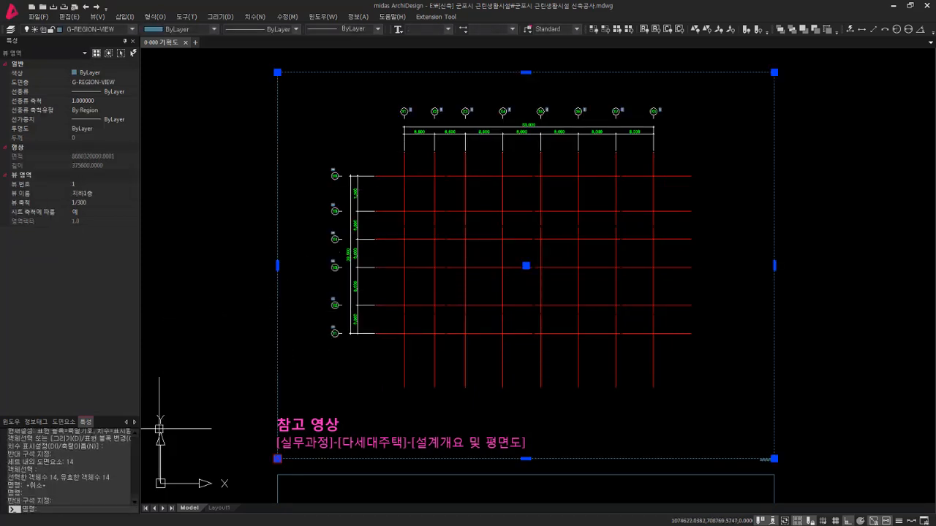
click(117, 193)
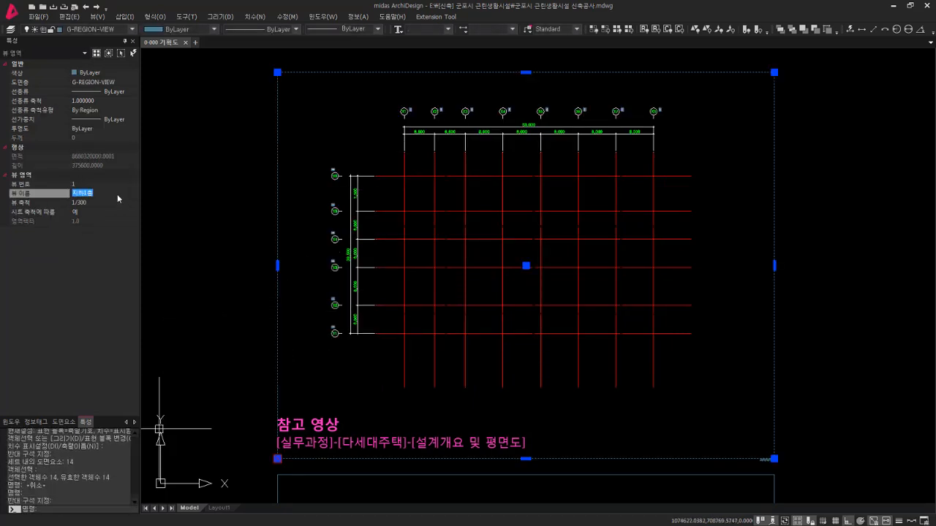
key(BackSpace)
text(그리드계획)
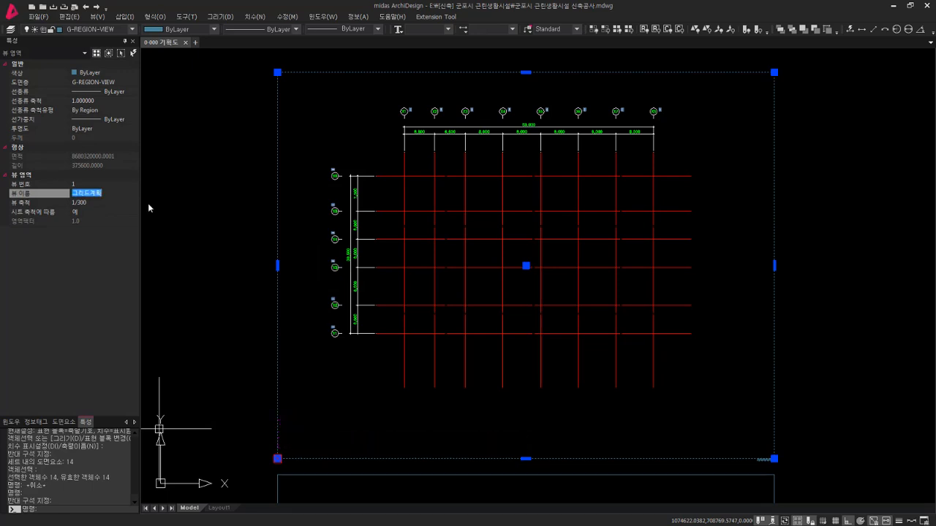
key(Return)
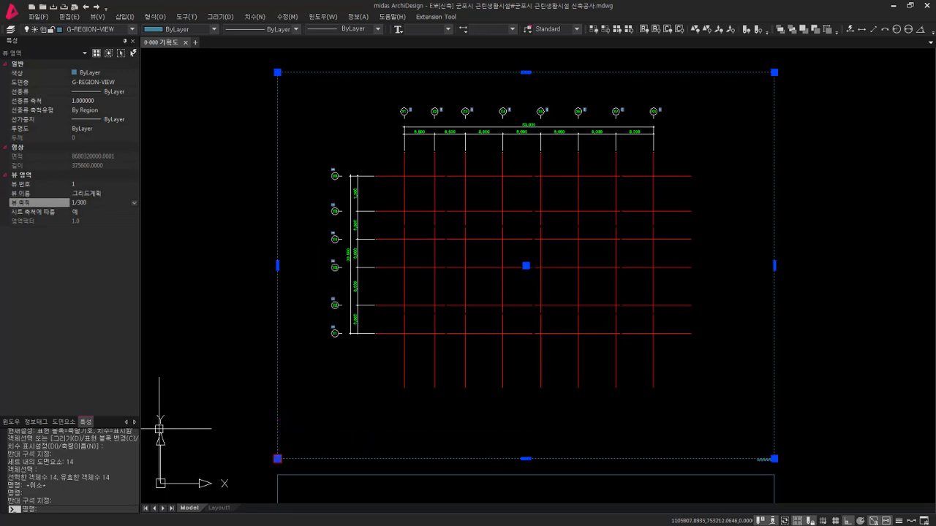
key(Escape)
Register the 그리드계획 view region as an internal reference
click(760, 476)
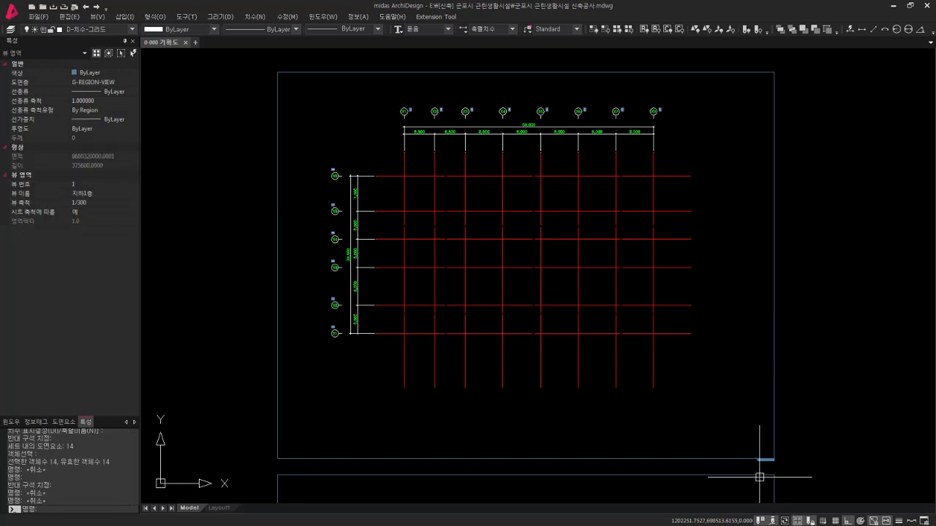
key(Escape)
key(Escape)
click(751, 458)
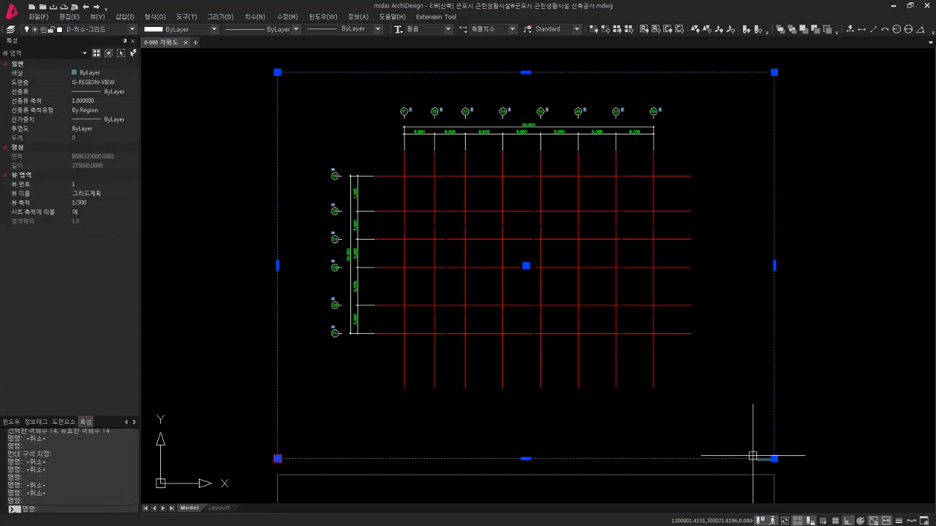
right_click(753, 457)
key(Escape)
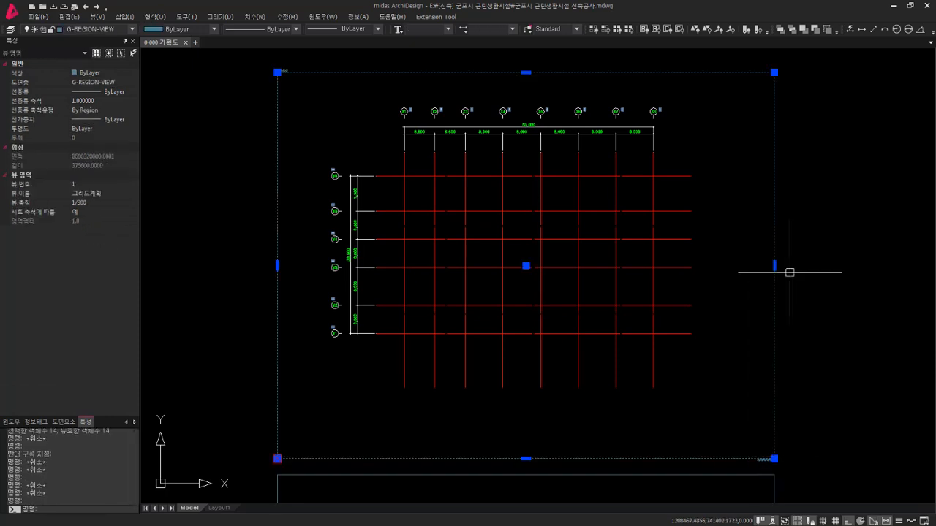
Insert the 그리드계획 internal reference into the lower view region containing the site boundary and building outline
middle_drag(649, 399, 648, 238)
middle_drag(648, 238, 631, 121)
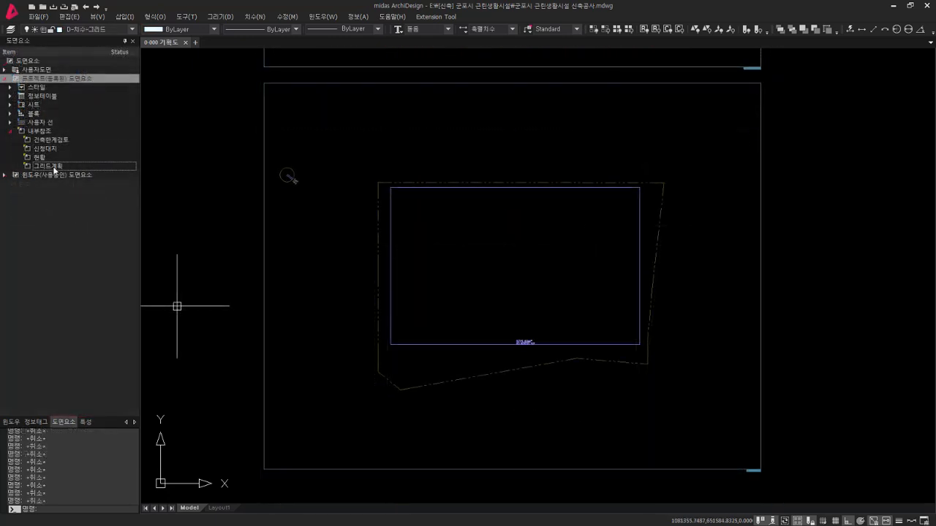
click(54, 168)
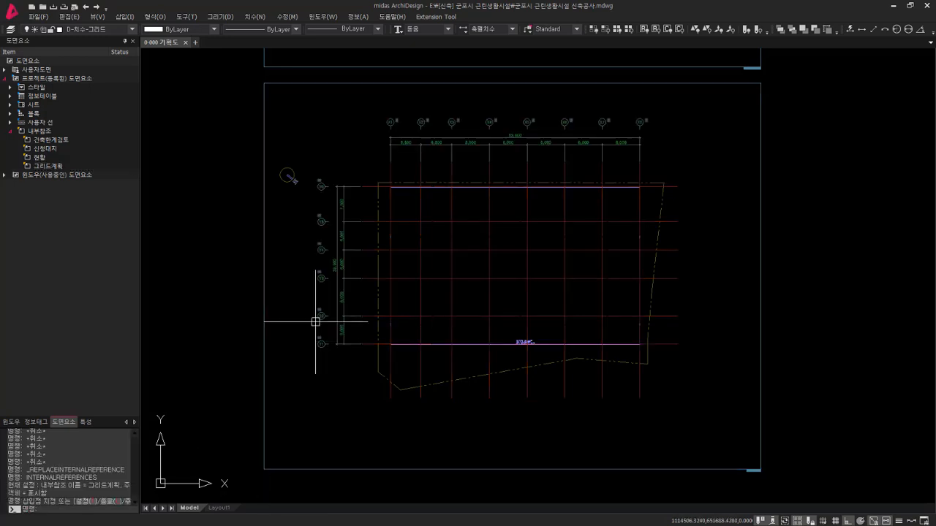
click(422, 276)
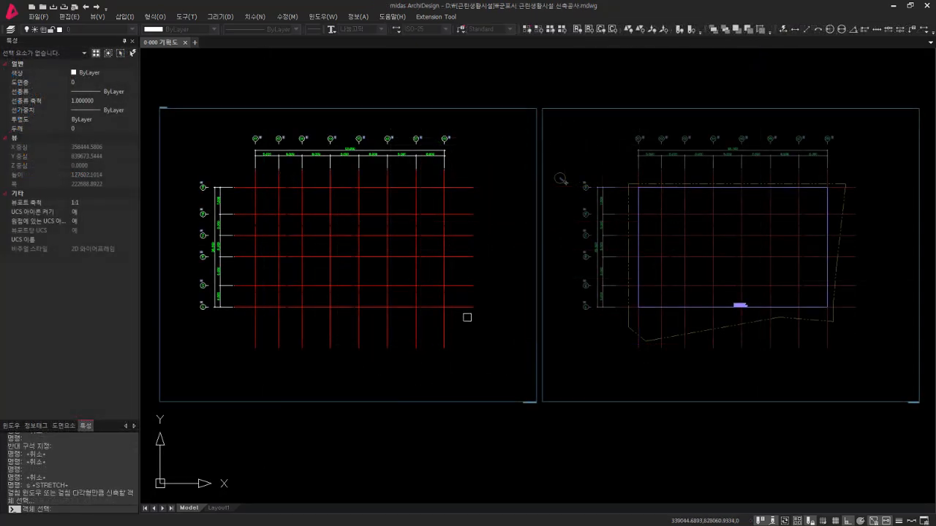
Stretch the lowest horizontal grid line with its axis symbol and dimensions downward in the source grid region
click(480, 318)
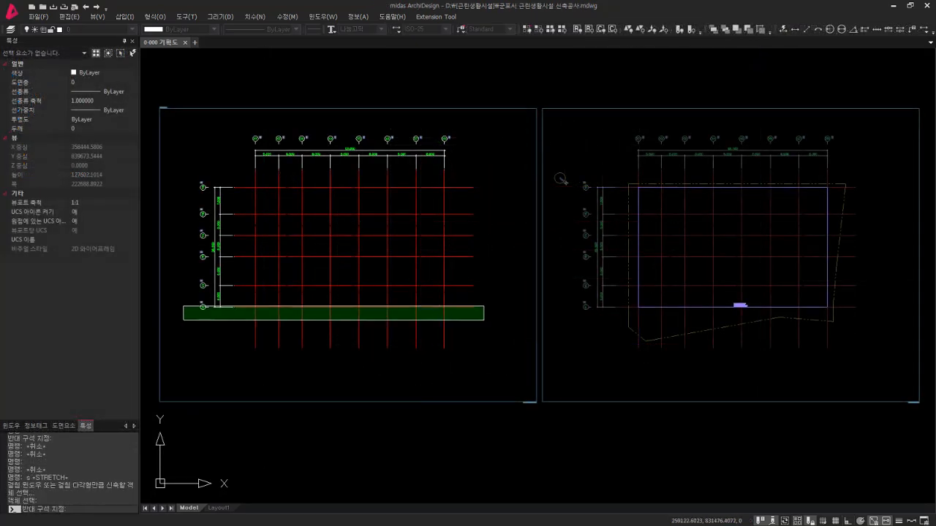
click(185, 303)
key(Return)
click(168, 327)
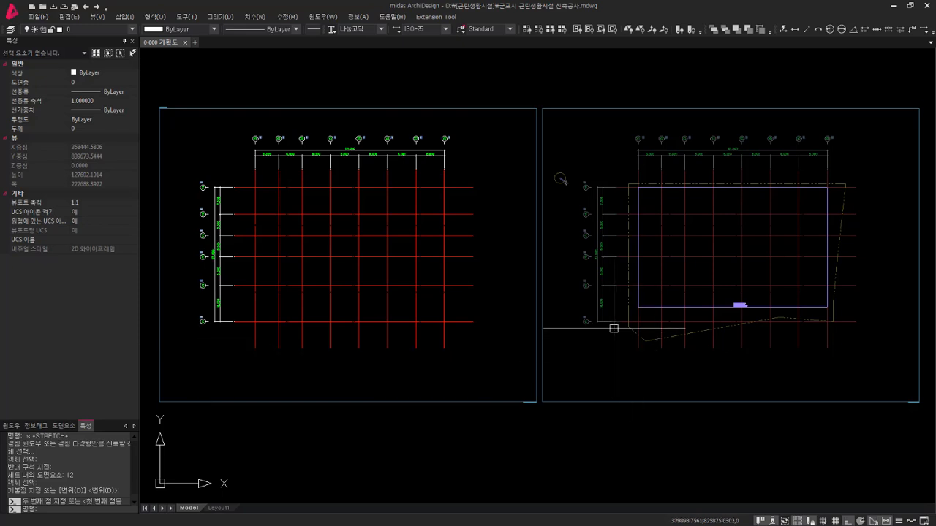
key(Escape)
key(Escape)
key(Escape)
key(Escape)
key(Escape)
key(Escape)
key(Escape)
key(Escape)
key(Escape)
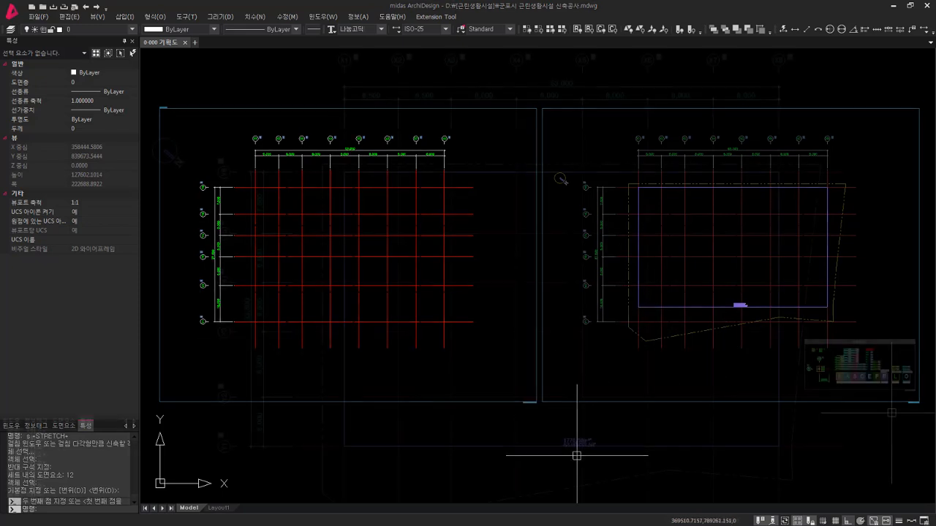
Save the drawing and zoom in on the 공간 계획 block sheet beside the plan
scroll(877, 365, up, 5)
key(ctrl+s)
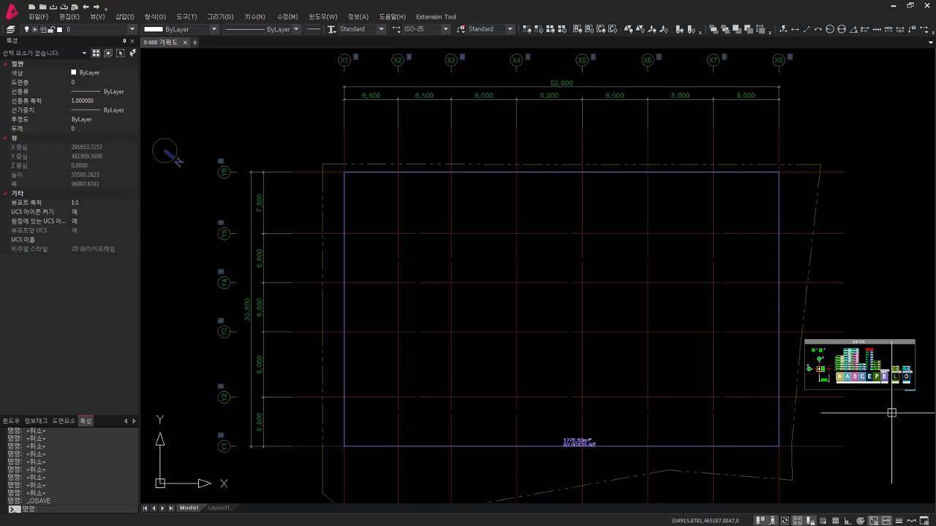
text(z)
key(Return)
click(839, 360)
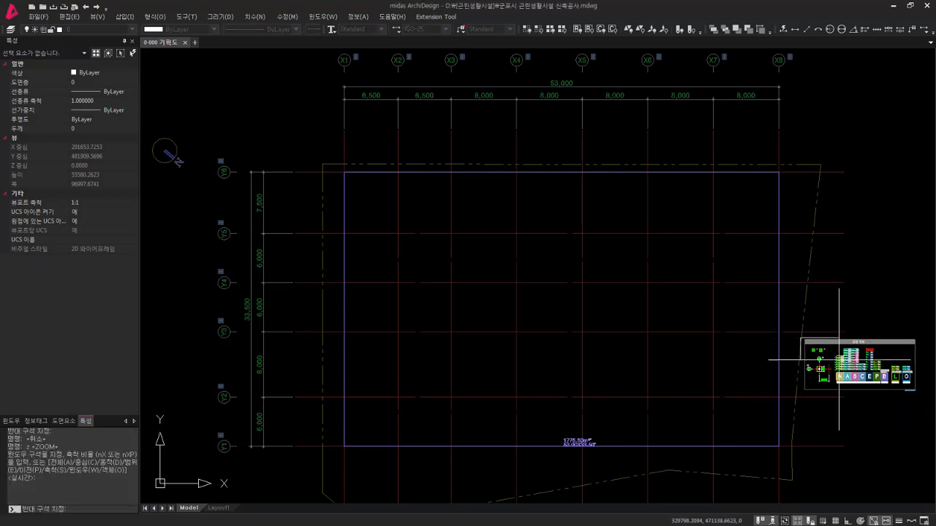
click(920, 395)
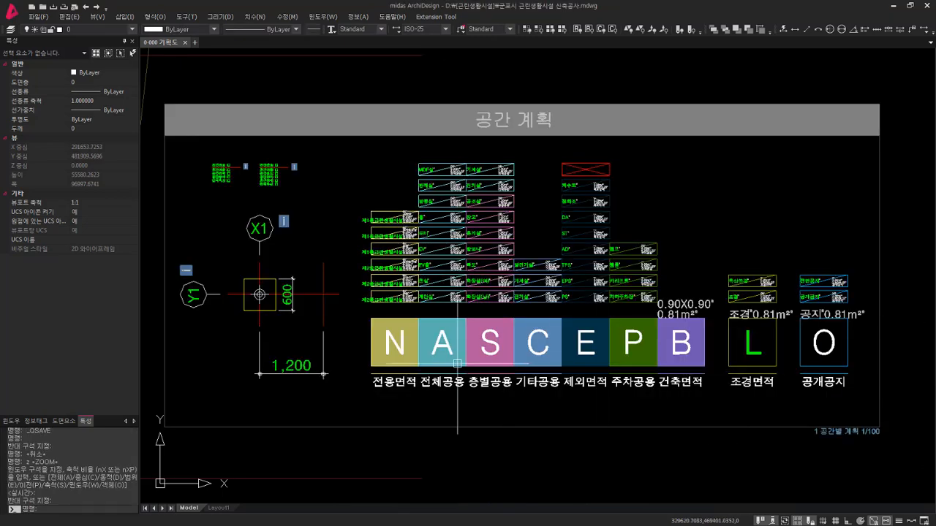
Make A-전체공용-영역선 the current layer, using an object in the 전체공용 column of the 공간 계획 sheet
key(Escape)
key(Escape)
key(Escape)
click(439, 286)
key(Escape)
key(Escape)
key(Escape)
key(Escape)
scroll(432, 315, up, 7)
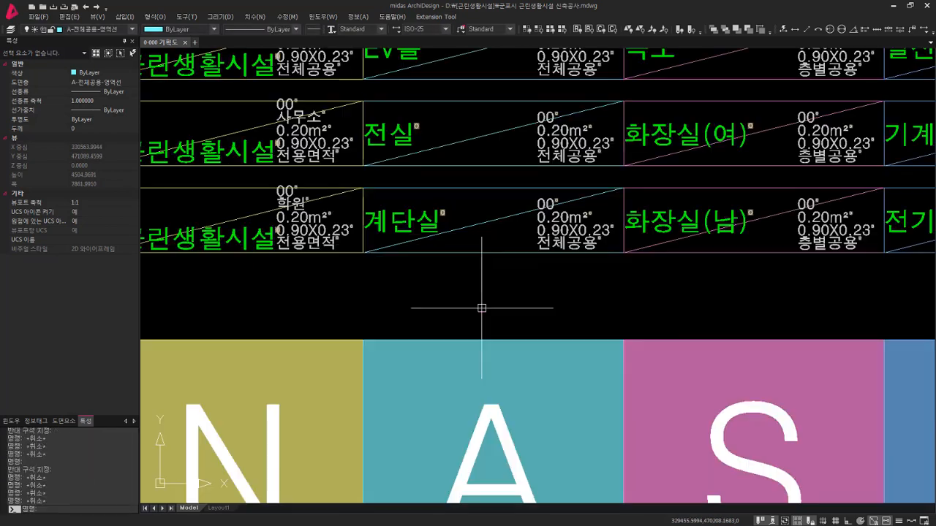
Draw a 2800 by 6000 rectangle for a stair area inside the building outline on the grid plan
text(rec)
key(Return)
scroll(486, 269, down, 6)
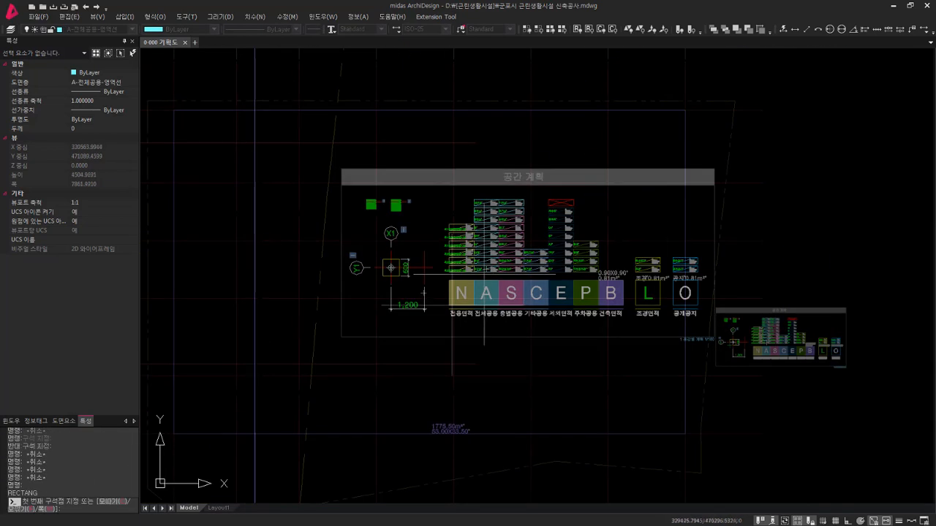
click(451, 297)
text(d)
key(Return)
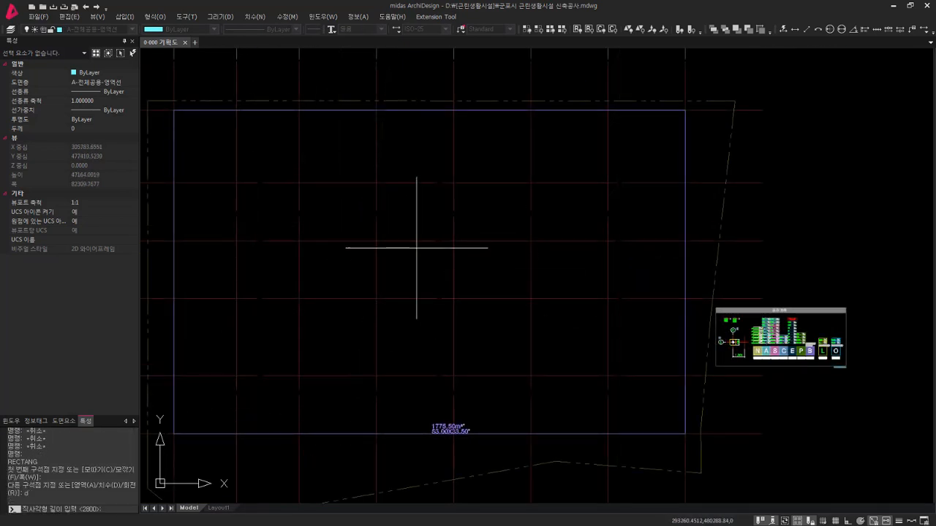
key(Return)
text(6000)
key(Return)
click(416, 226)
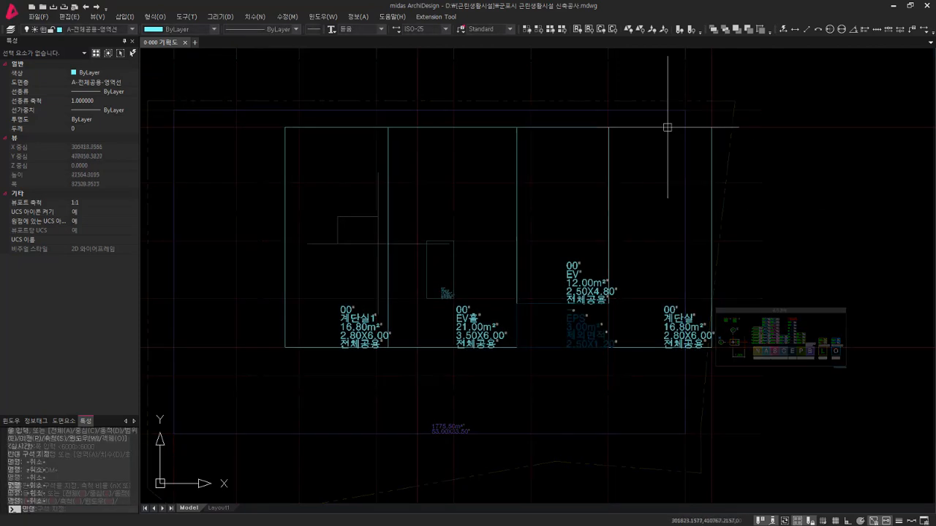
Examine the area outlines of the two stairwells, EV, EV홀 and EPS in the building core by selecting each one
click(667, 127)
click(376, 127)
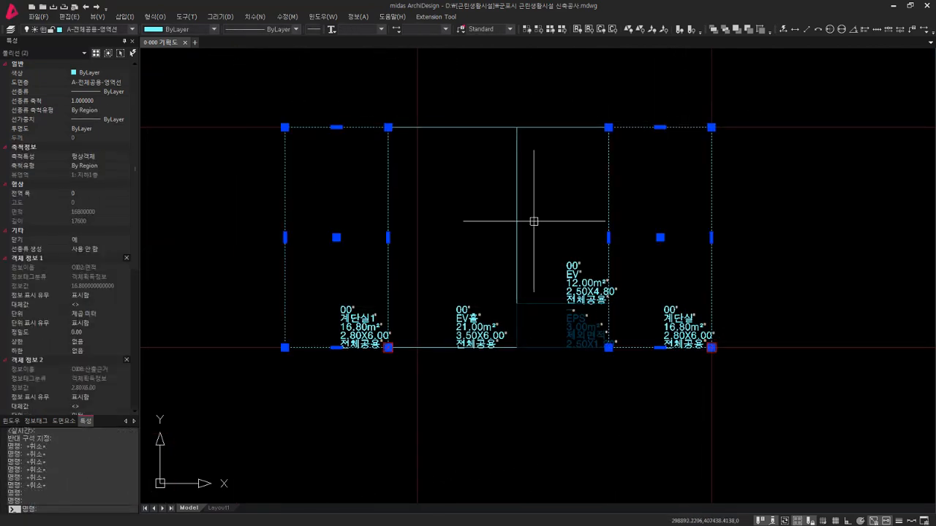
click(560, 126)
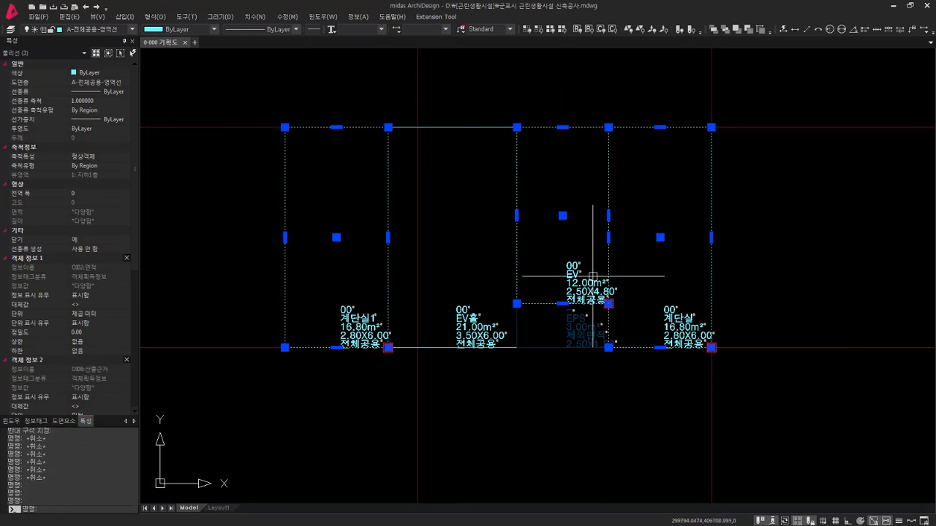
click(490, 127)
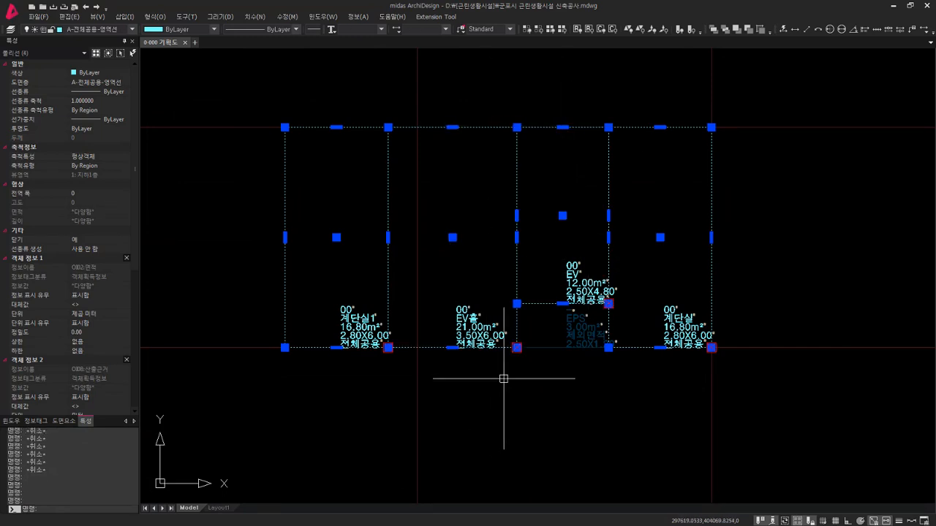
click(538, 345)
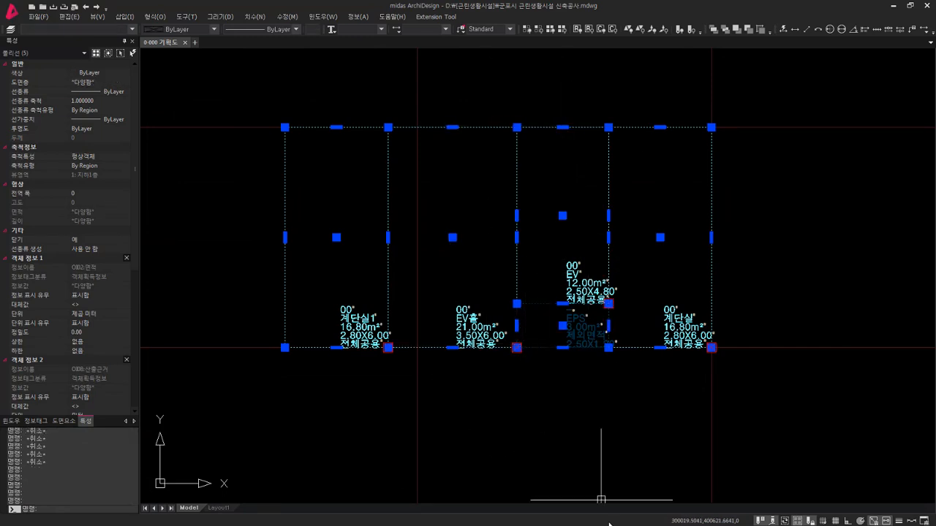
key(Escape)
Save the drawing and lock the layer of the referenced grid lines in the floor plan
key(ctrl+s)
scroll(541, 292, down, 6)
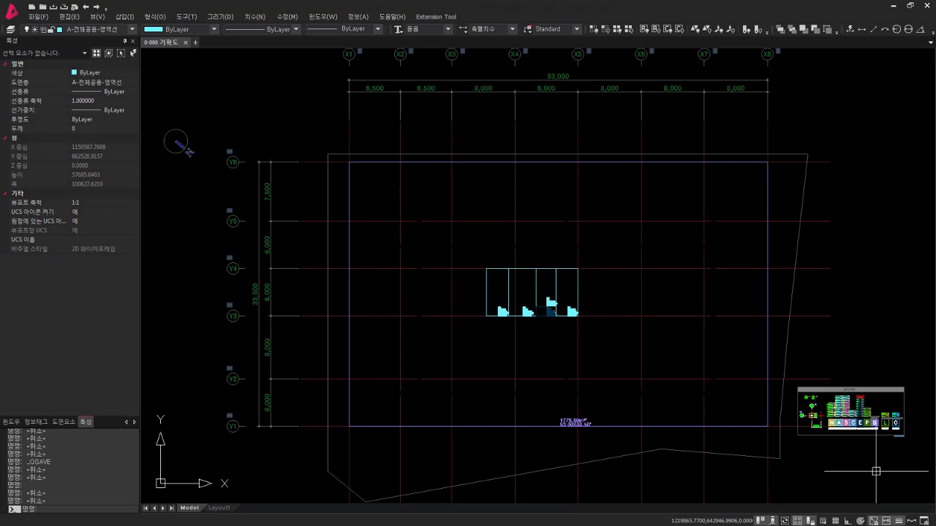
scroll(876, 471, down, 2)
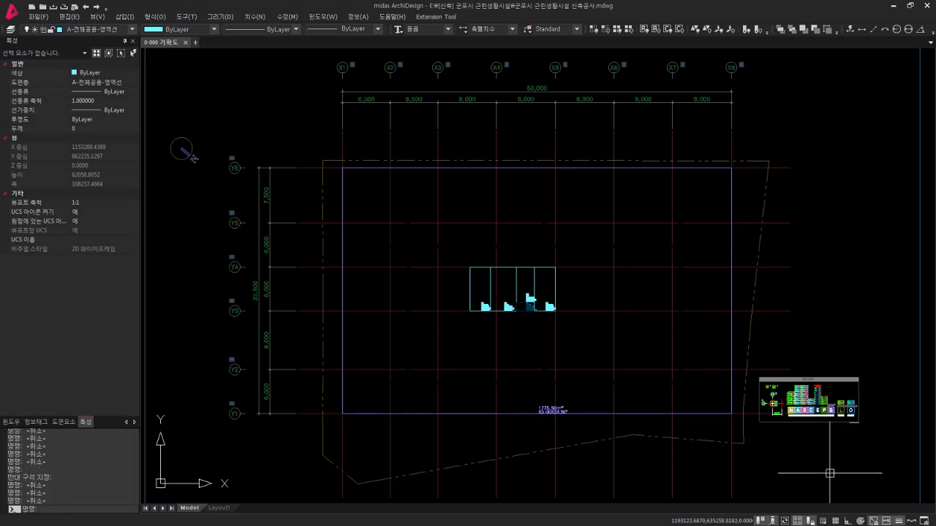
text(ll)
key(Return)
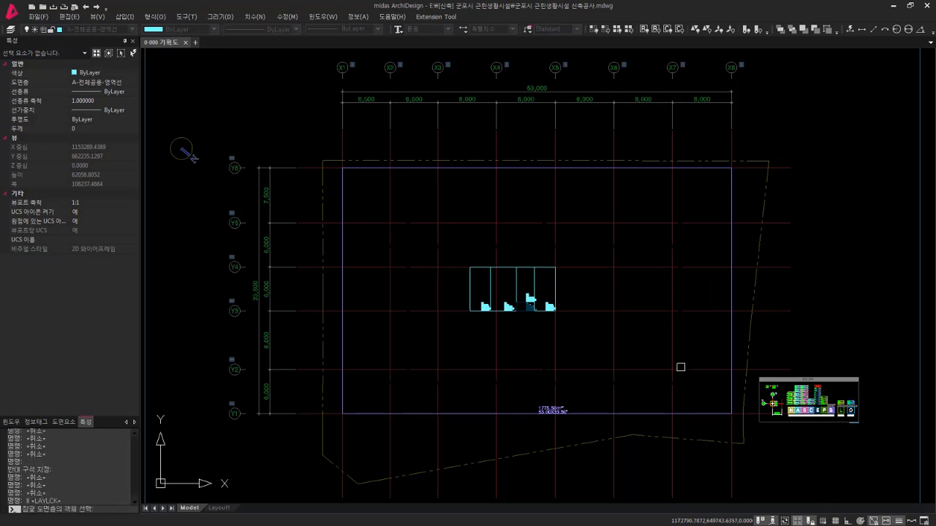
click(679, 368)
key(Escape)
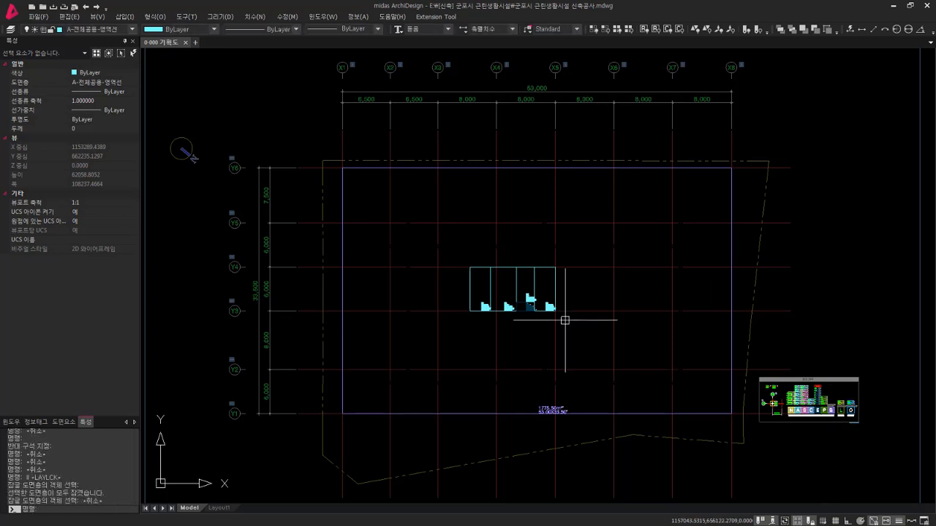
Copy-trim the core with a rectangle from grid intersection X3/Y3 to X5/Y4 and place the copy above the plan's view region
text(ct)
key(Return)
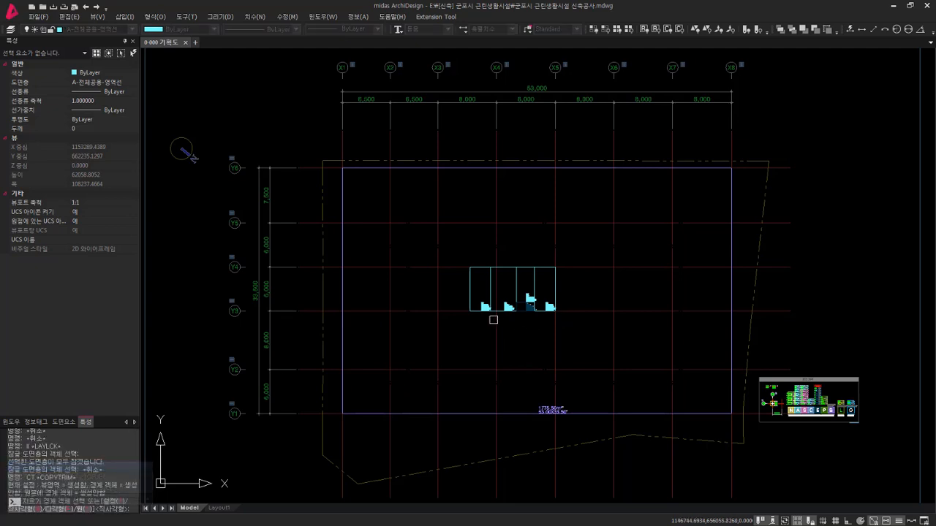
key(Return)
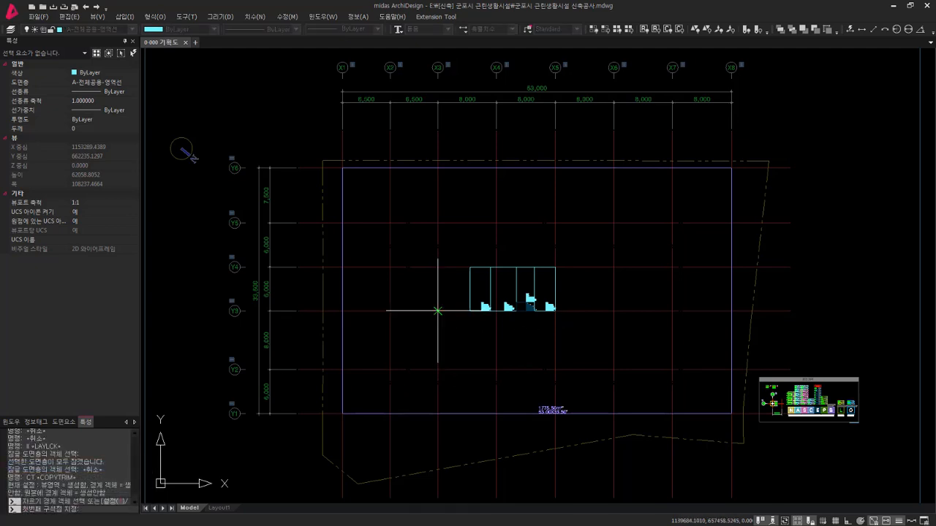
click(438, 310)
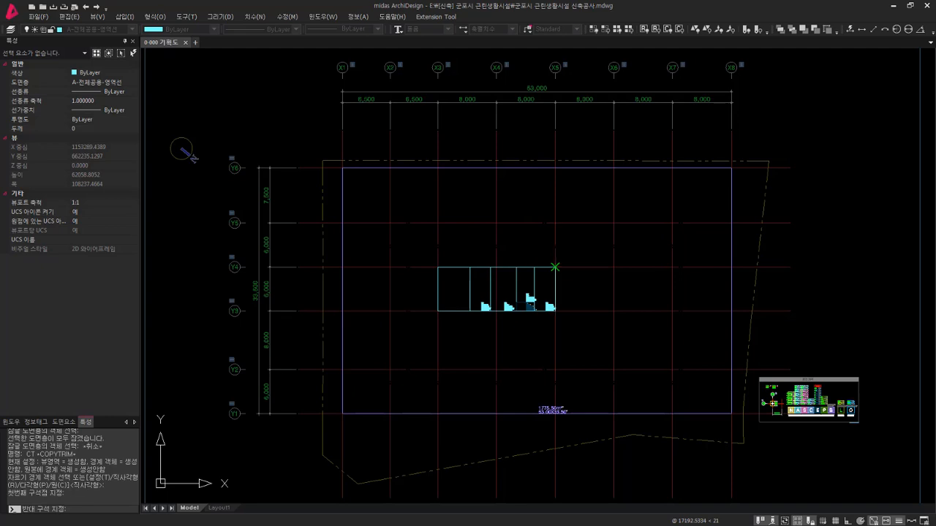
click(555, 266)
scroll(565, 217, down, 3)
middle_drag(626, 98, 502, 313)
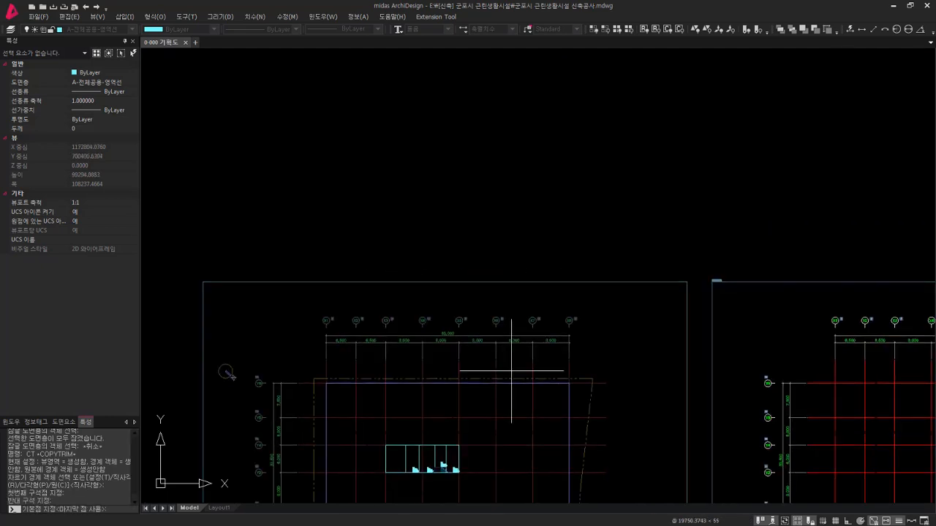
key(Return)
click(587, 245)
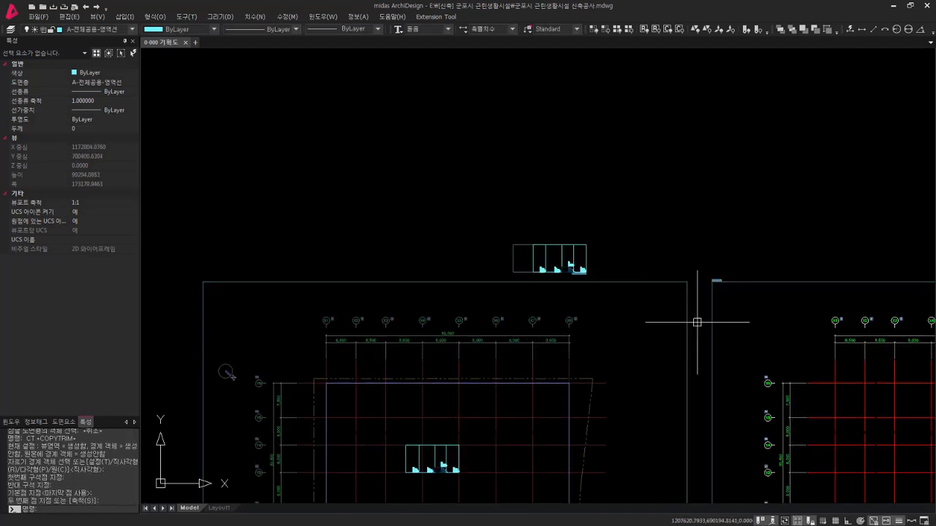
Rename the view region around the copied core as 코아계획
key(Escape)
text(z)
key(Return)
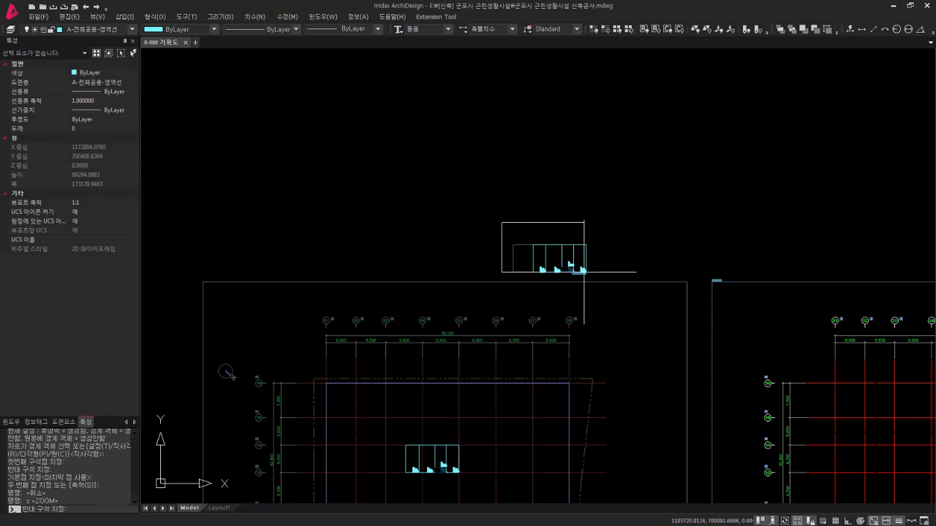
click(501, 223)
click(610, 286)
drag(636, 305, 652, 310)
key(Escape)
key(Escape)
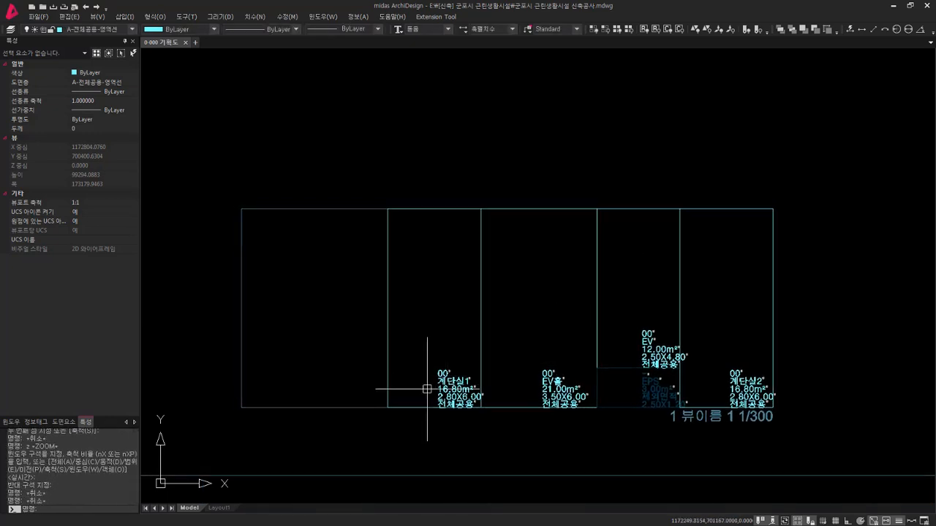
click(357, 440)
click(289, 361)
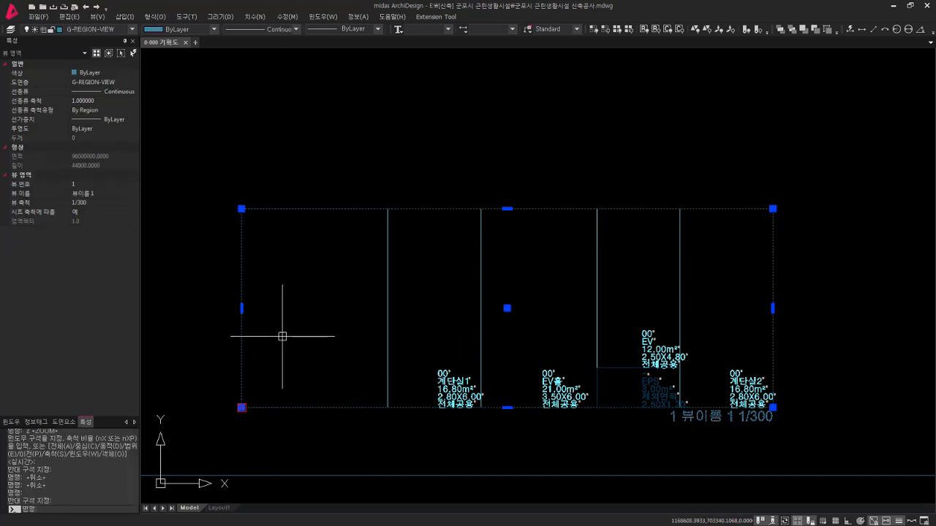
click(109, 194)
text(코아계획)
key(Tab)
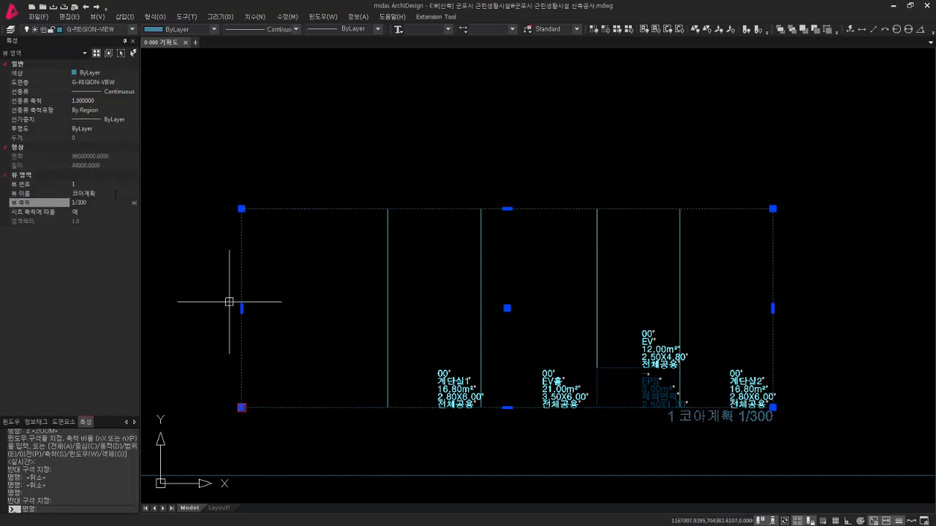
Define an internal reference from the 코아계획 view region
right_click(300, 410)
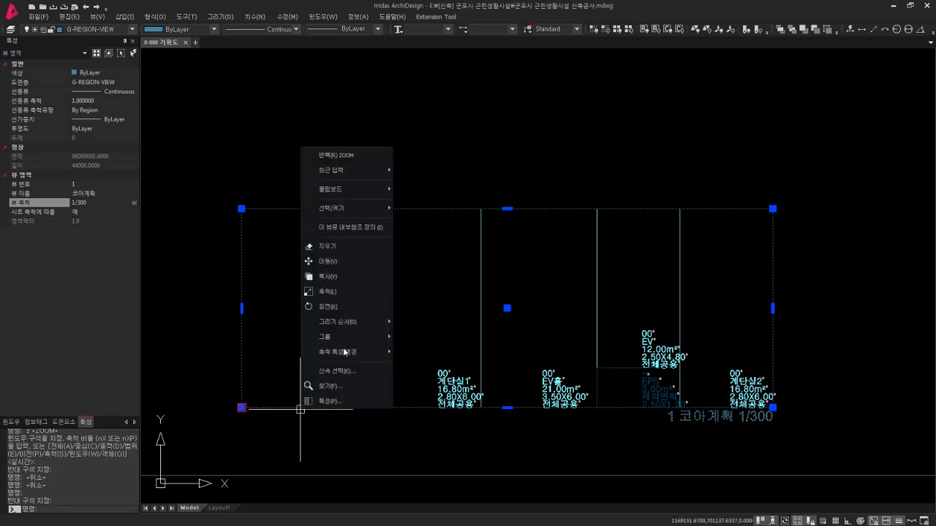
click(344, 227)
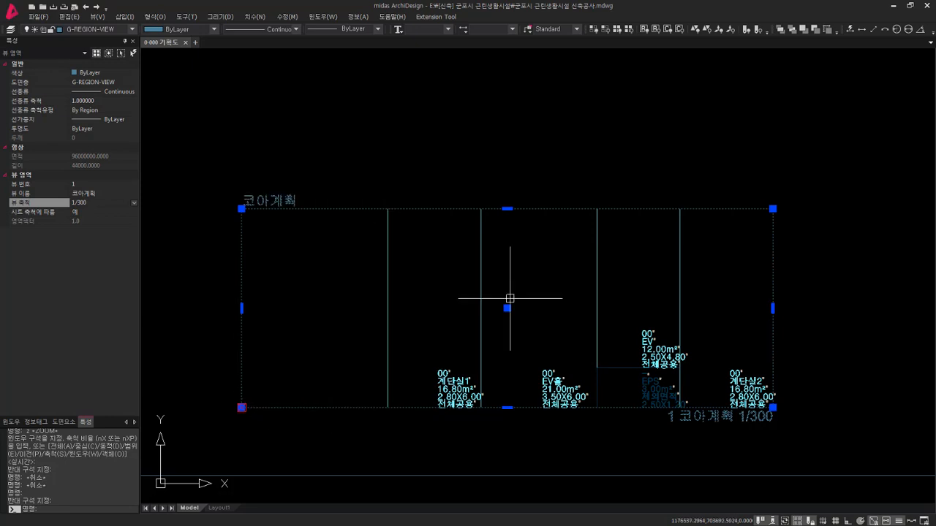
key(Escape)
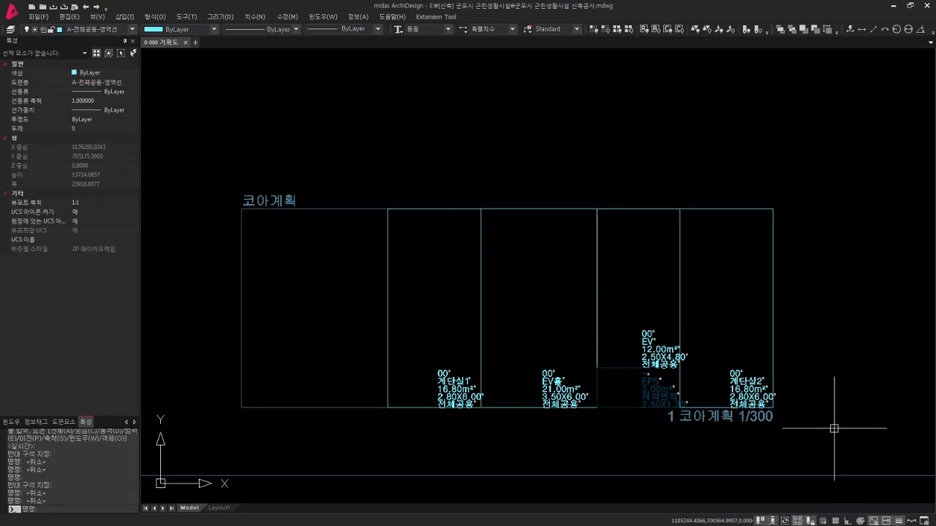
Erase the original stair, EV, EV홀 and EPS area objects from the core in the floor plan
middle_drag(835, 427, 836, 215)
scroll(804, 255, down, 3)
text(e)
key(Return)
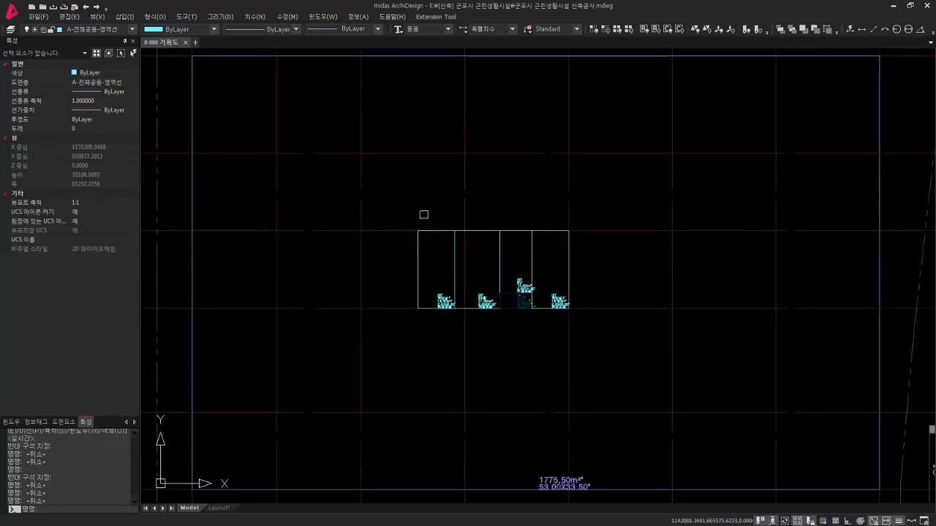
click(378, 198)
click(610, 339)
key(Return)
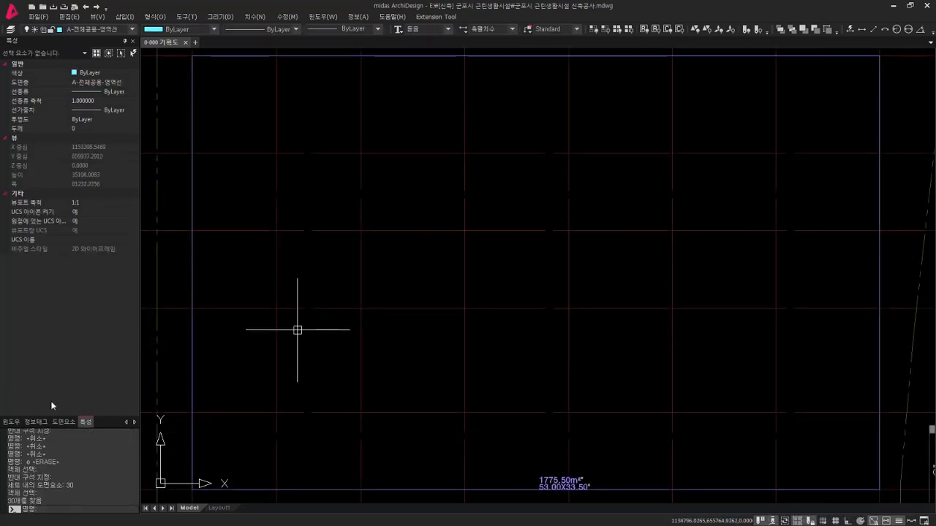
Insert the 코아계획 internal reference into the floor plan at the original core location between grid lines Y3 and Y4
click(70, 423)
drag(129, 192, 401, 333)
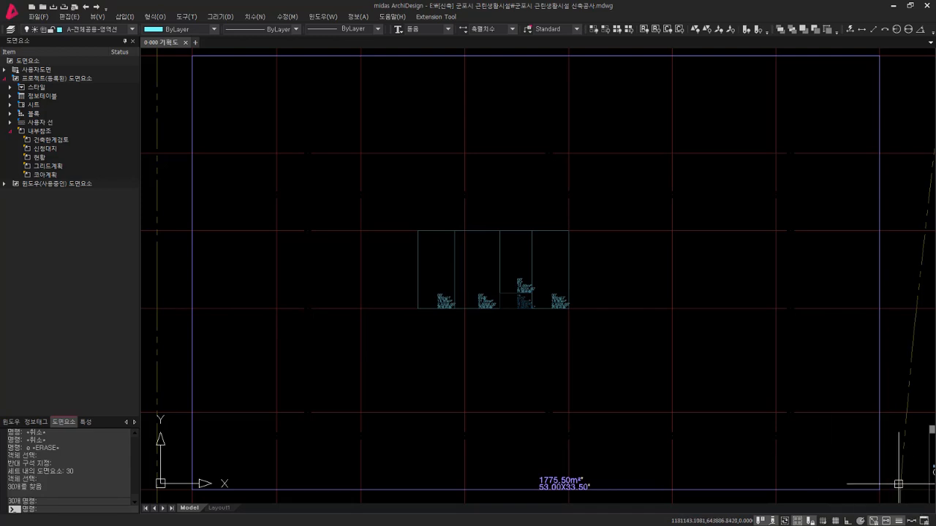
key(Escape)
key(Escape)
key(Escape)
key(Escape)
key(Escape)
key(Escape)
key(Escape)
key(Escape)
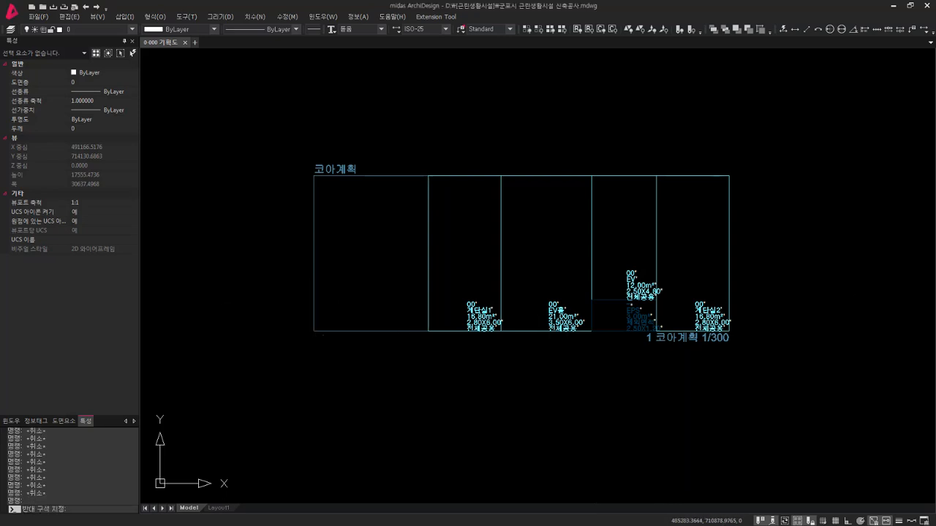
Inspect the 코아계획 view region and the parking area outline between grid lines Y5 and Y6
click(315, 331)
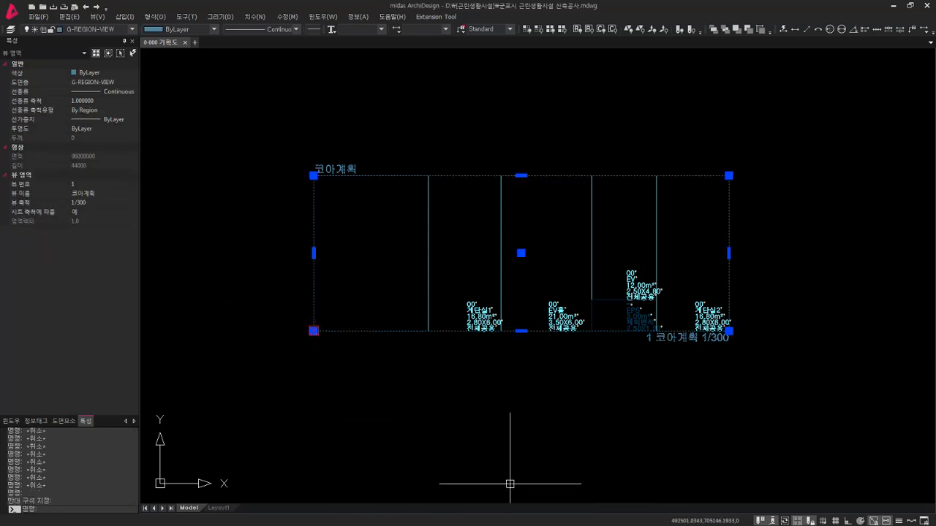
key(Escape)
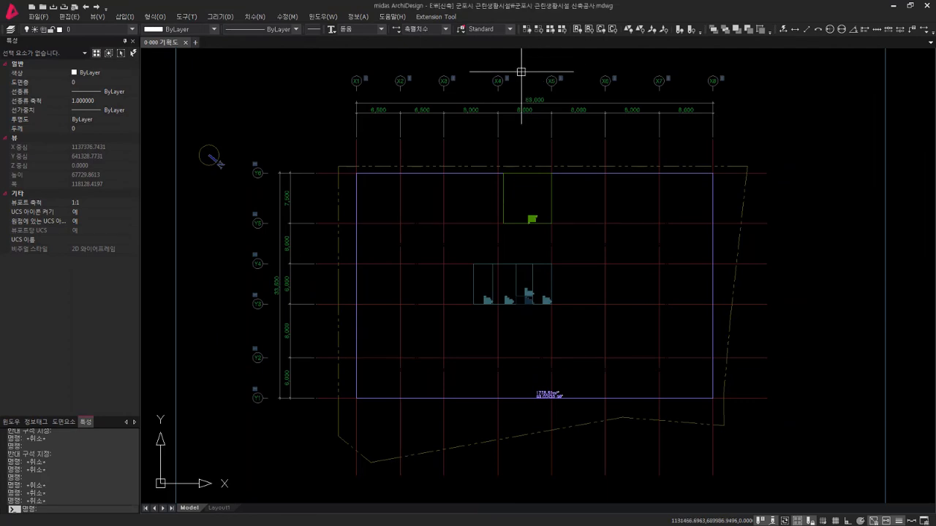
click(504, 214)
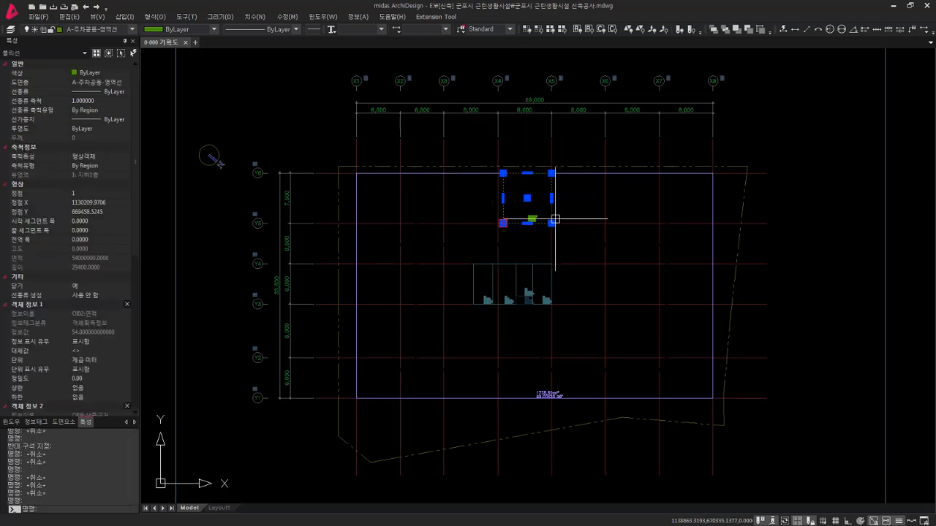
key(Escape)
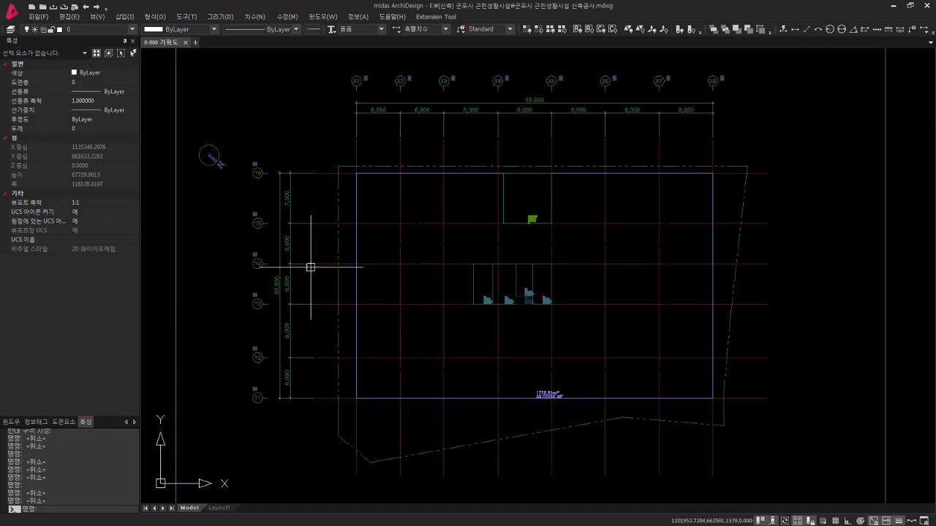
right_click(334, 242)
key(Escape)
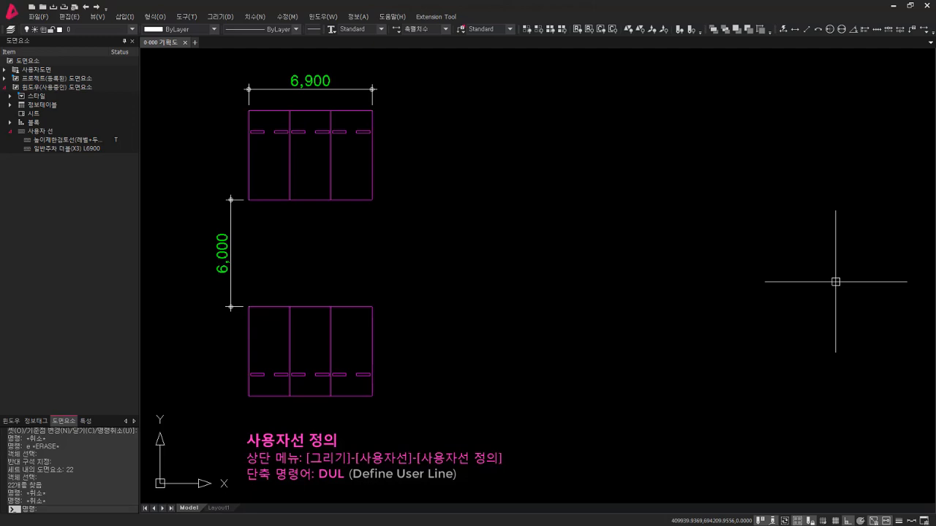
Make D-치수-그리드 the current layer, using the 6,000 dimension between the two parking rows
key(Escape)
key(Escape)
key(Escape)
key(Escape)
key(Escape)
key(Escape)
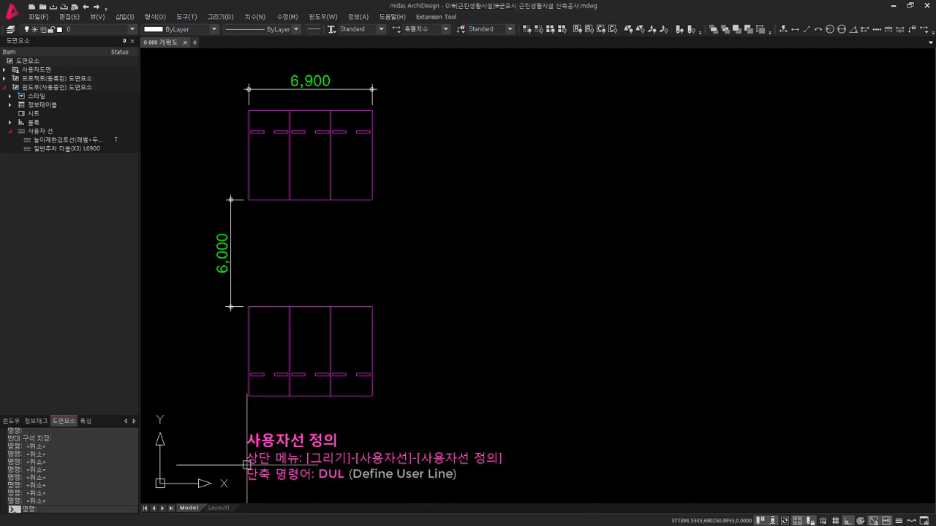
click(232, 244)
click(184, 446)
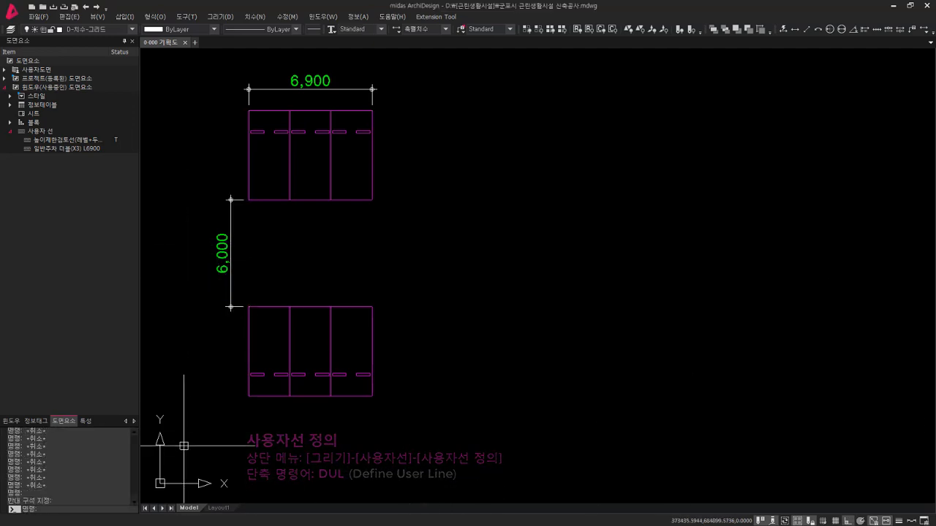
Draw a continuous horizontal run of the 일반주차 더블(X3) L6900 user line, 11 stalls per row, beside its definition, and save the drawing
key(Escape)
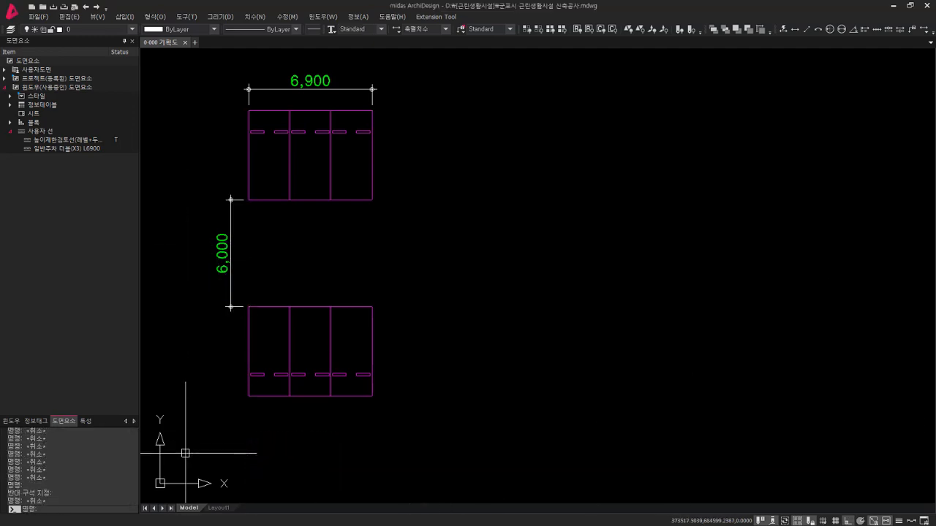
double_click(62, 148)
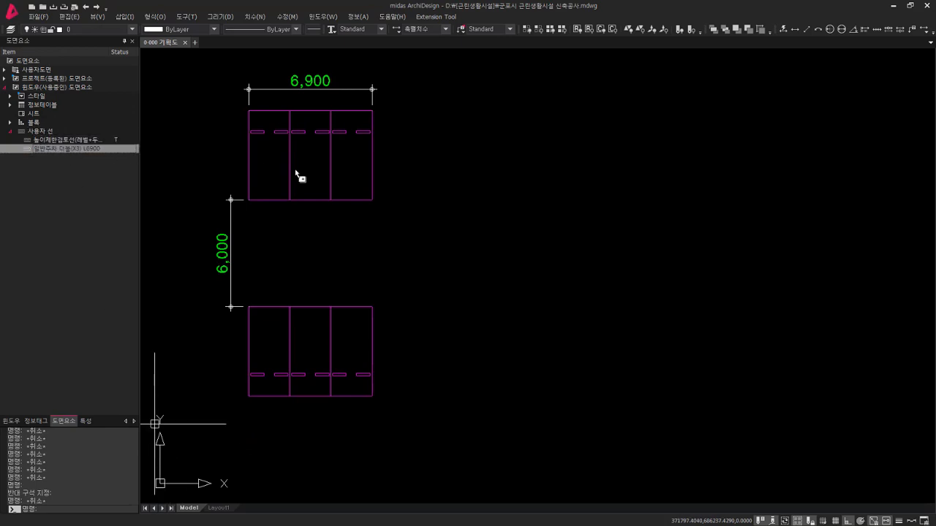
click(404, 396)
click(854, 403)
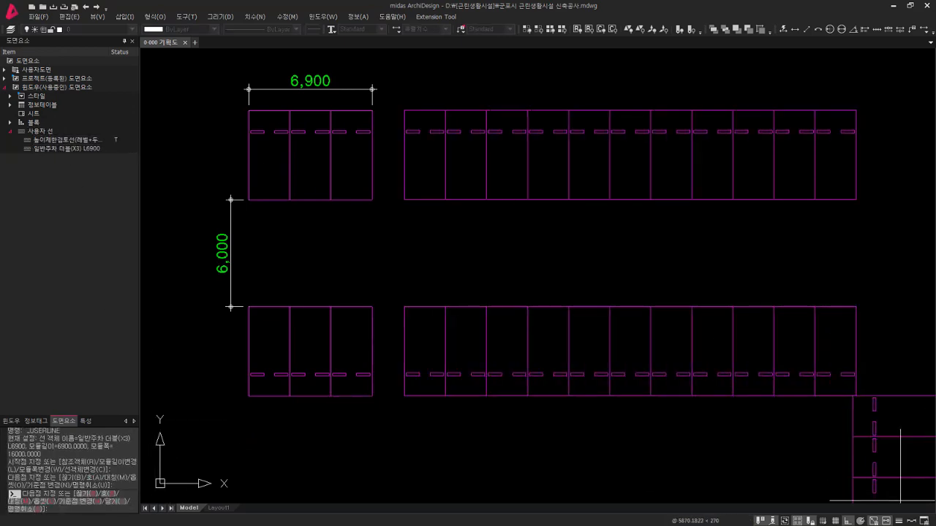
key(Escape)
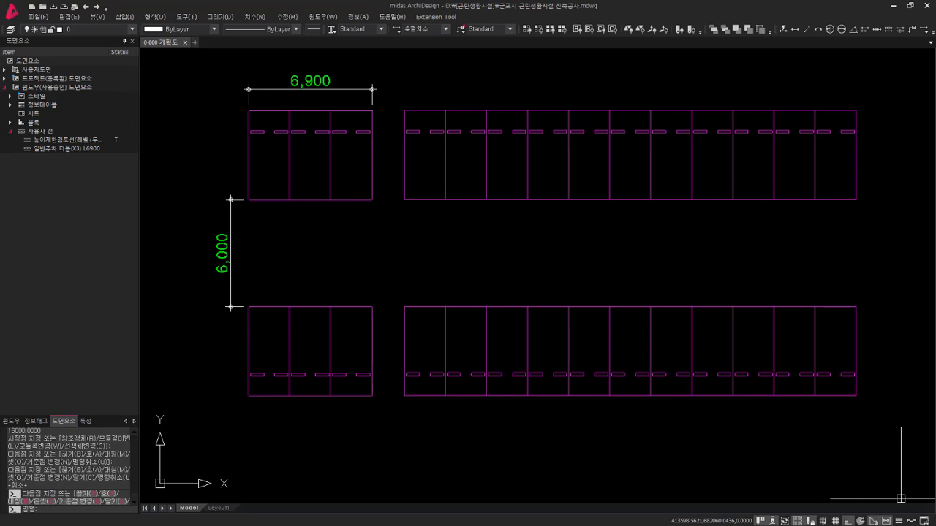
key(Escape)
key(Escape)
key(Escape)
key(Escape)
key(Escape)
key(Escape)
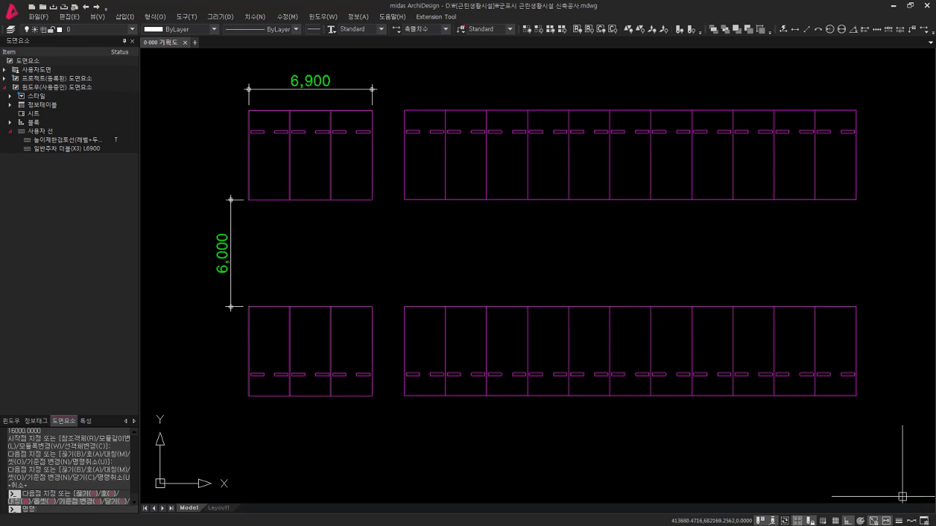
scroll(906, 468, down, 3)
key(ctrl+s)
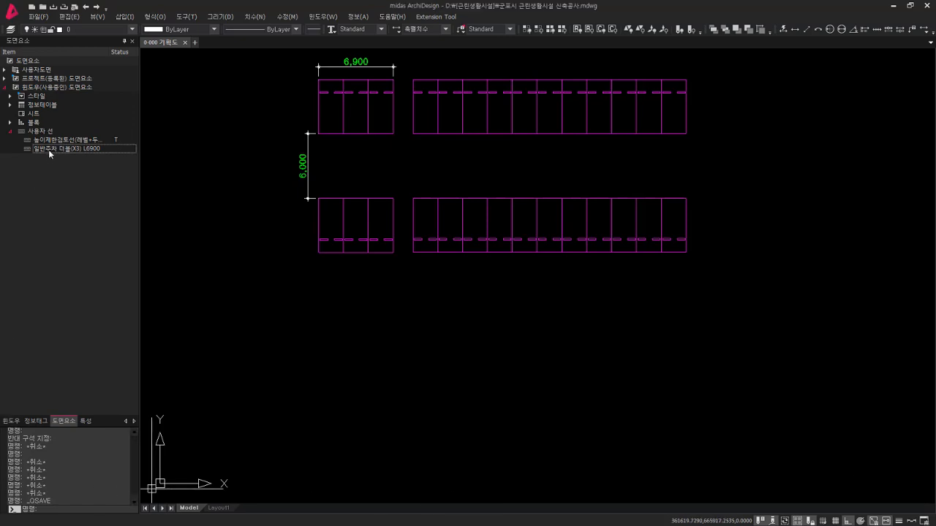
Draw a second horizontal 일반주차 더블(X3) L6900 user line below the first run, with its module length changed to 8000
drag(48, 149, 242, 448)
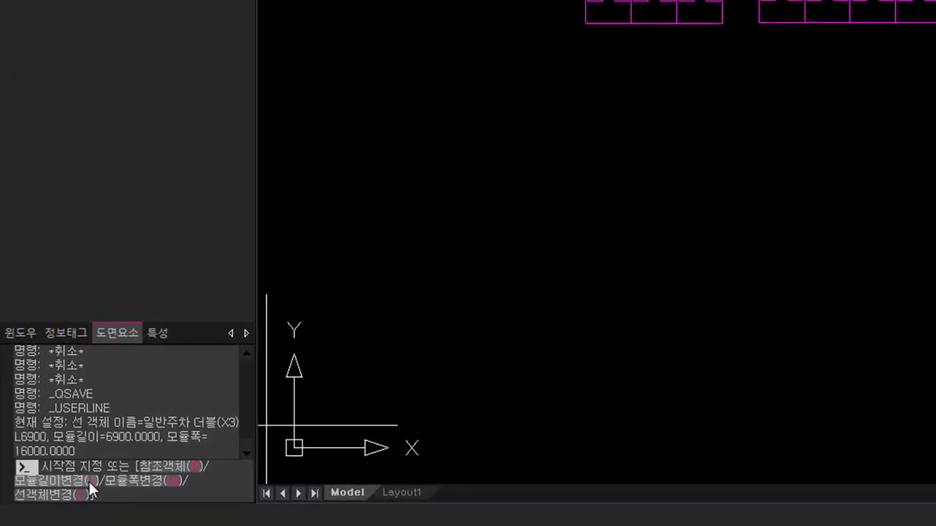
click(82, 478)
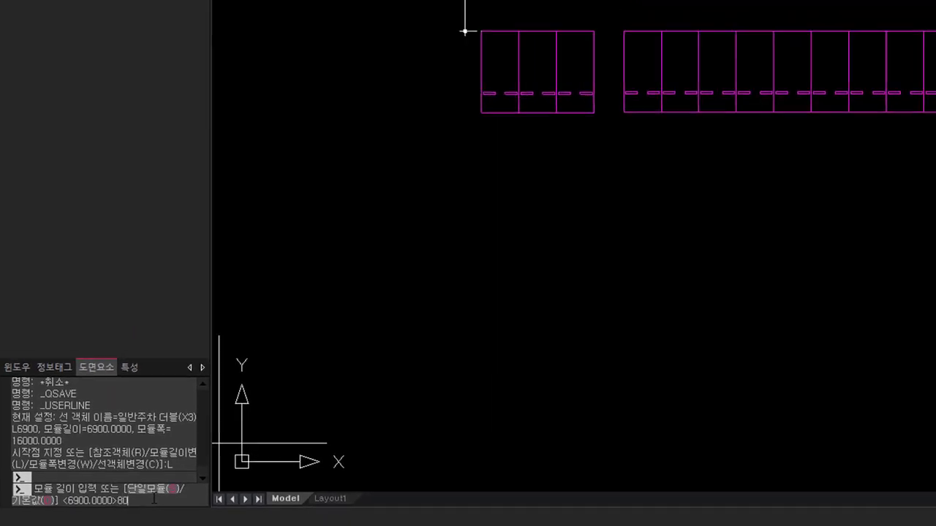
text(8000)
key(Return)
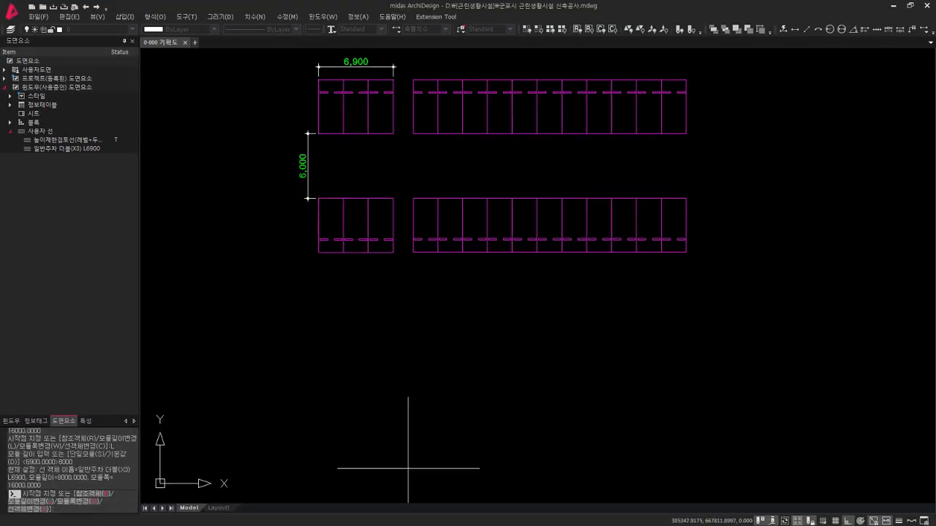
click(418, 469)
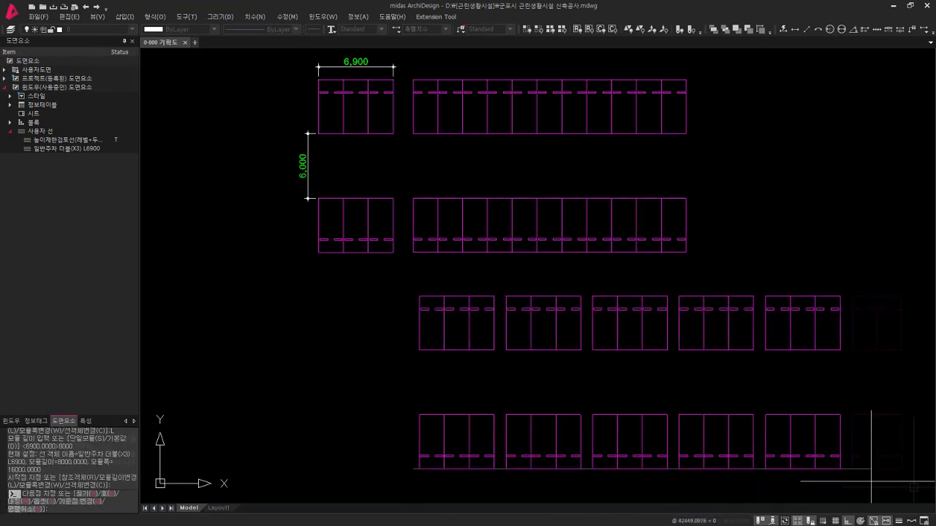
click(903, 469)
key(Escape)
text(e)
key(Return)
click(548, 268)
key(Escape)
key(Escape)
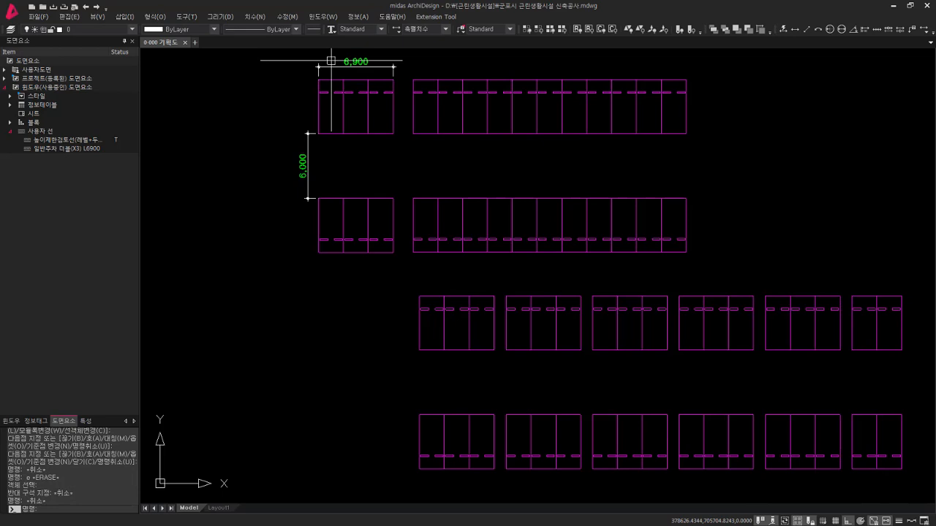
click(369, 82)
click(344, 58)
key(Escape)
key(Escape)
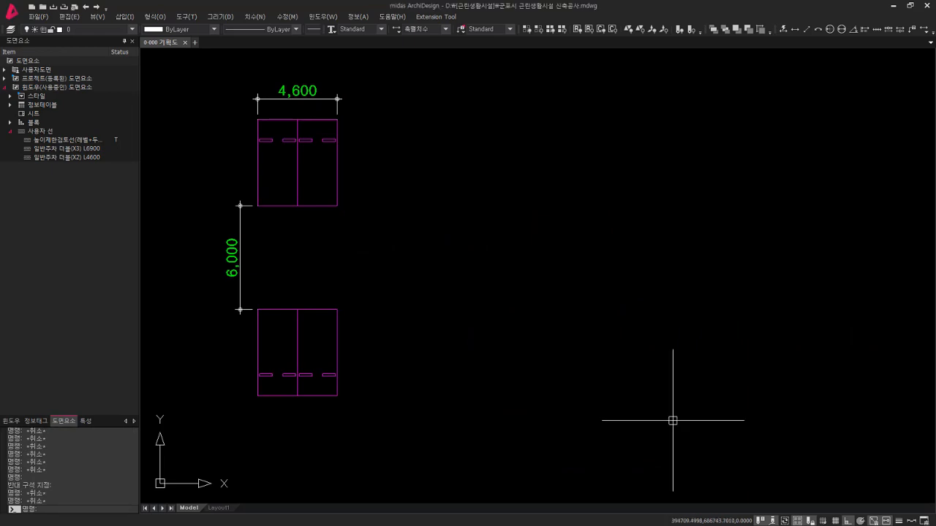
Draw a continuous horizontal run of the 일반주차 더블(X2) L4600 user line, 12 stalls per row, beside its two-stall definition
drag(77, 157, 374, 373)
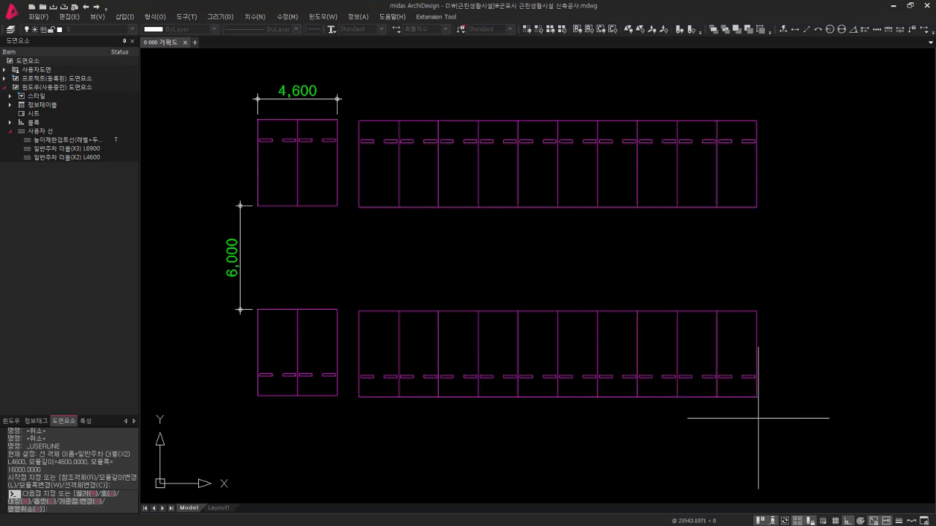
click(836, 430)
key(Return)
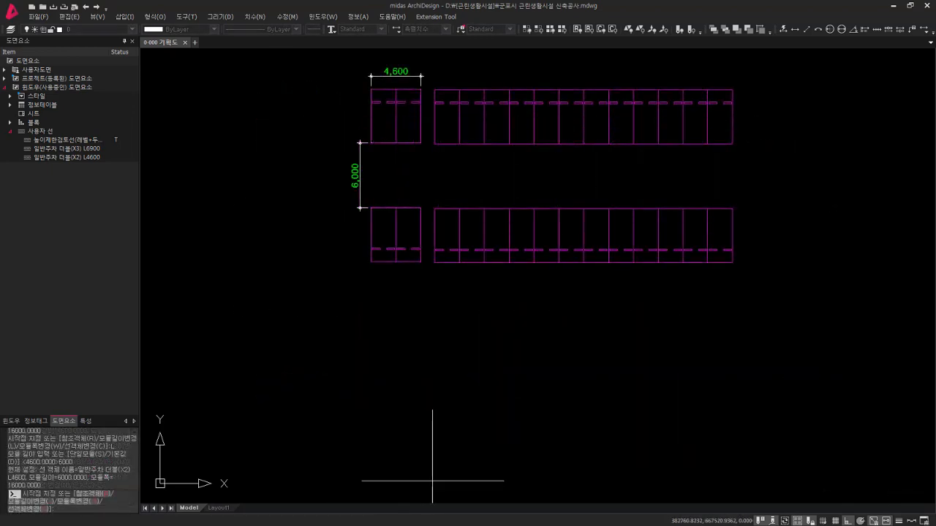
Draw another 일반주차 더블(X2) L4600 user line below with module length 6000, long enough for five separated two-stall groups
click(432, 481)
click(760, 468)
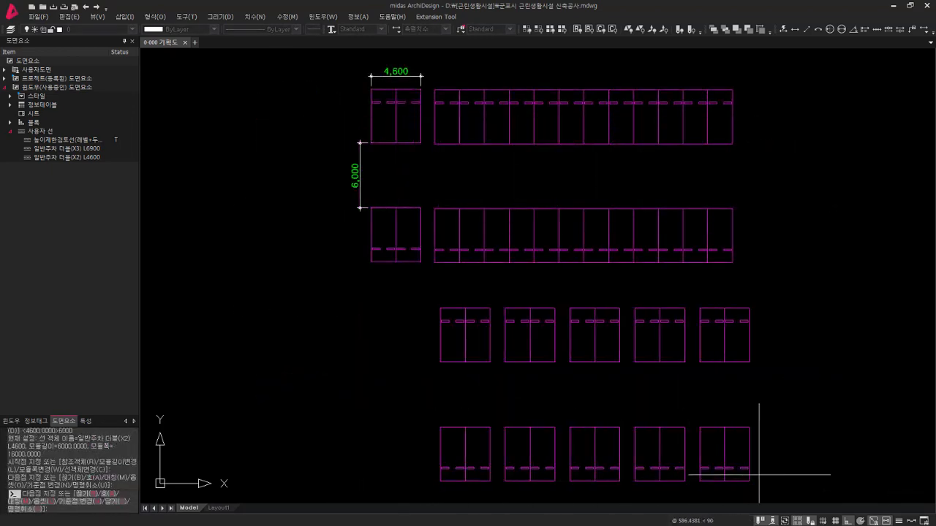
key(Return)
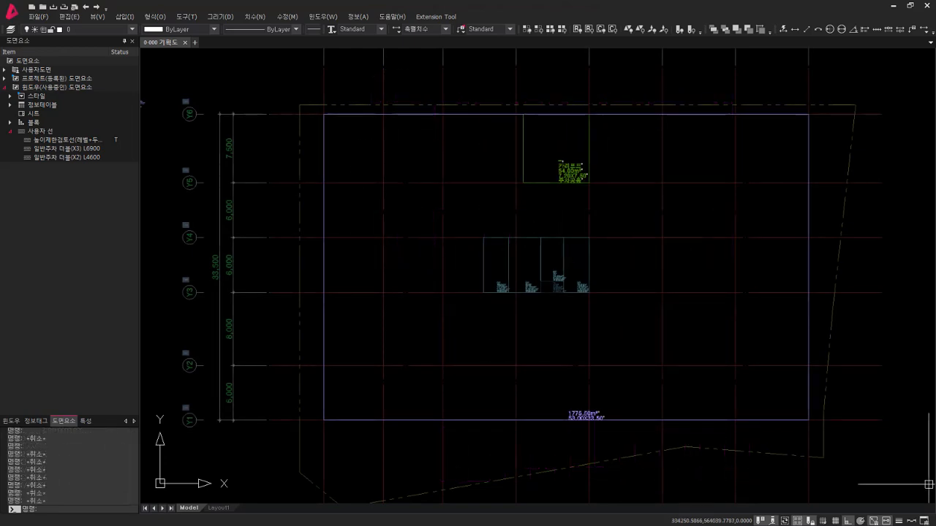
Start a 일반주차 더블(X3) L6900 user line with module length 8000 at the building outline's corner on grid line Y1, on the dimensioned side
double_click(73, 150)
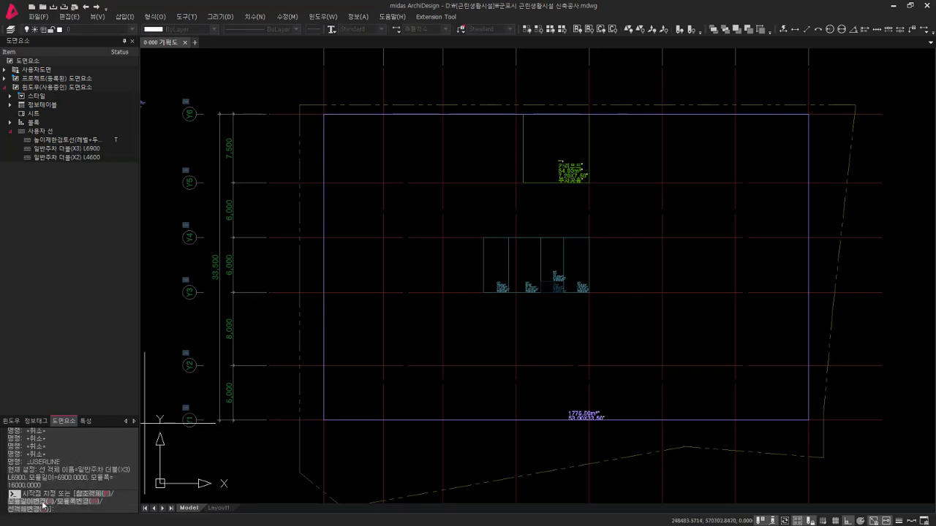
click(41, 503)
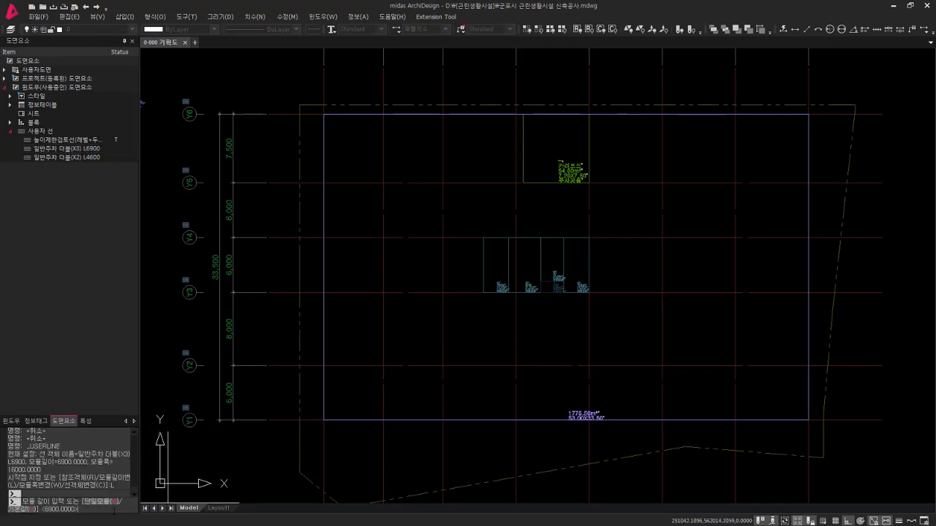
text(8000)
key(Return)
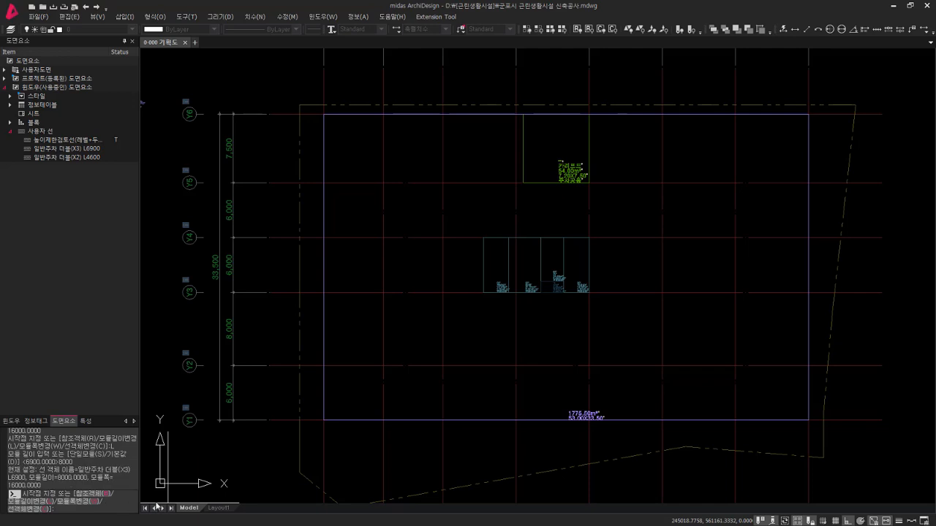
click(324, 420)
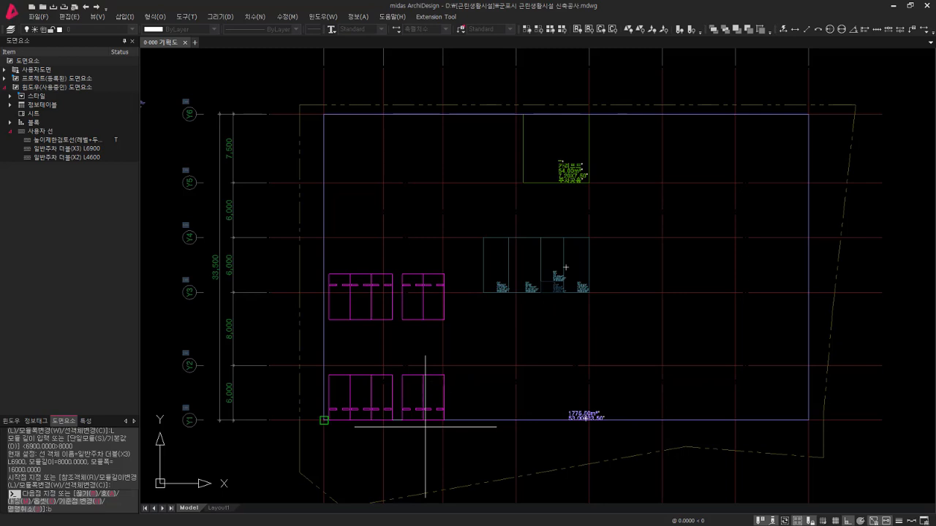
Use the break option to shift the line's start 5000 rightward and 1000 upward, and draw six parking groups along grid line Y1
key(Return)
text(5000)
key(Return)
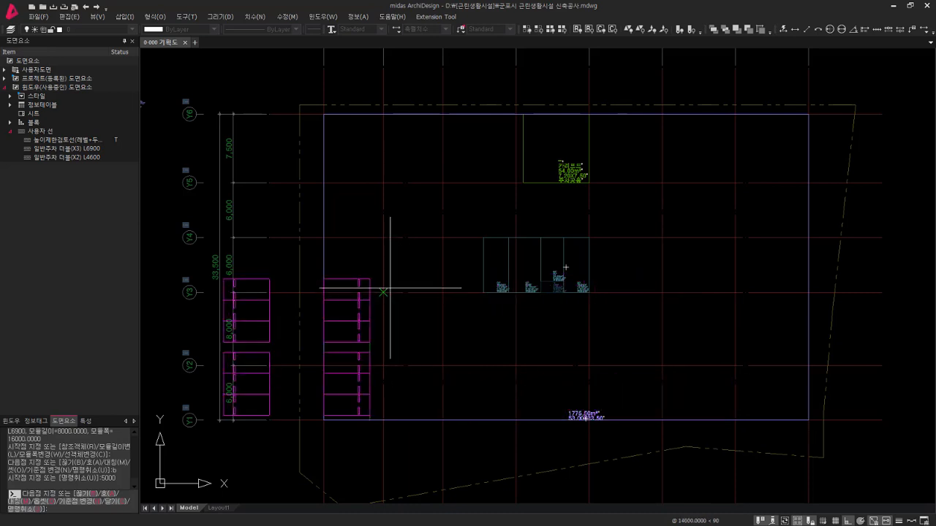
text(b)
key(Return)
text(1000)
key(Return)
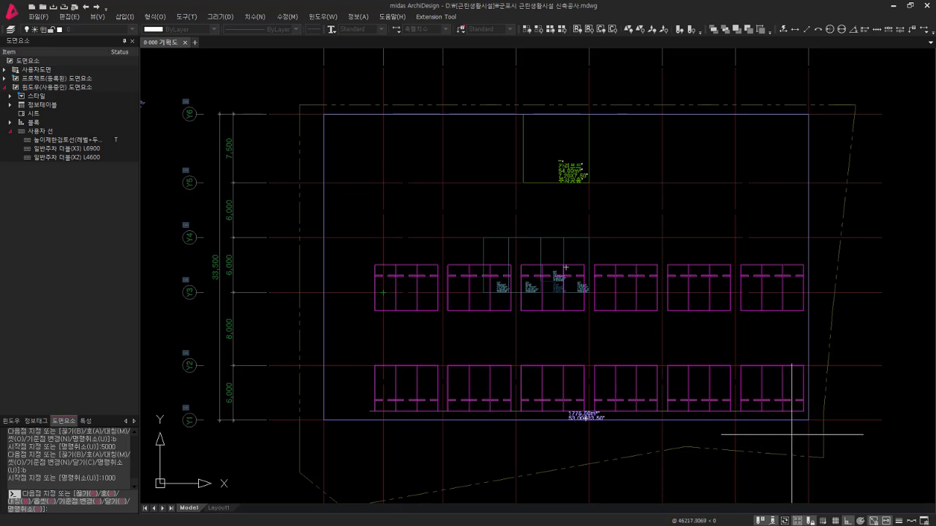
click(797, 436)
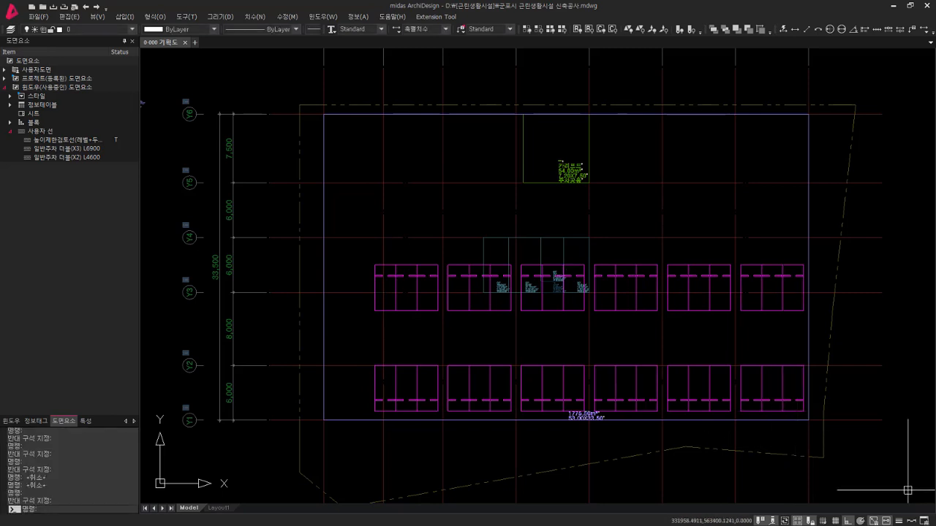
Start another X3 parking user line with the default module length 6900 at the outline's upper-right corner on grid line Y6, and mirror it
key(Return)
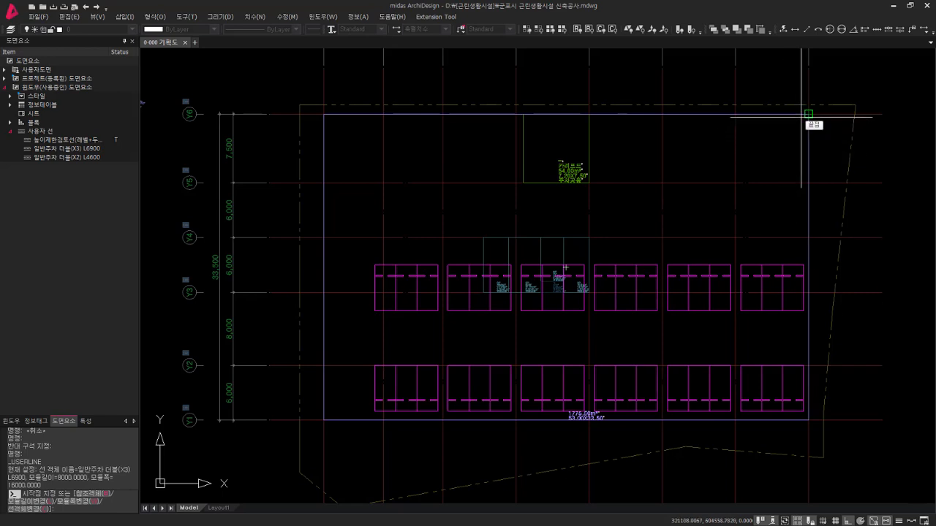
click(39, 503)
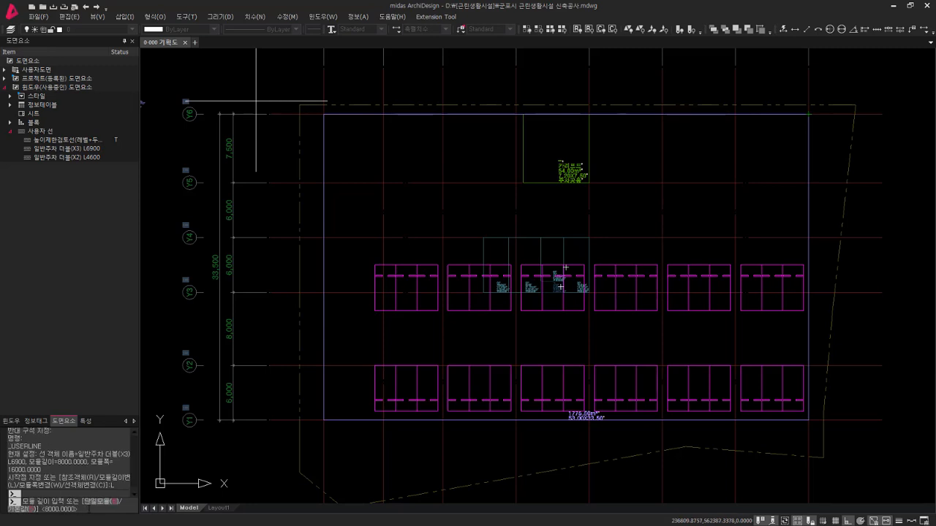
text(69D)
key(Return)
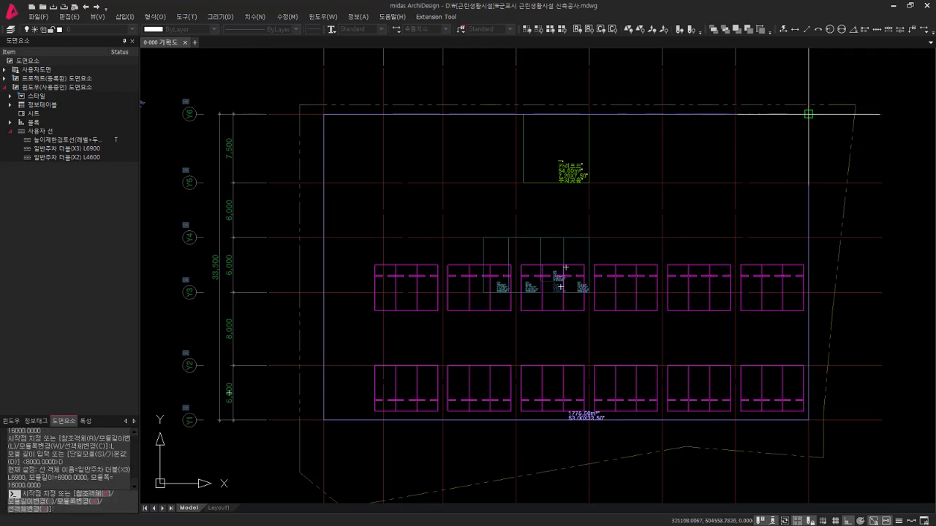
click(808, 114)
mouse_move(779, 250)
middle_down()
mouse_move(745, 250)
mouse_move(701, 268)
mouse_move(685, 291)
middle_up()
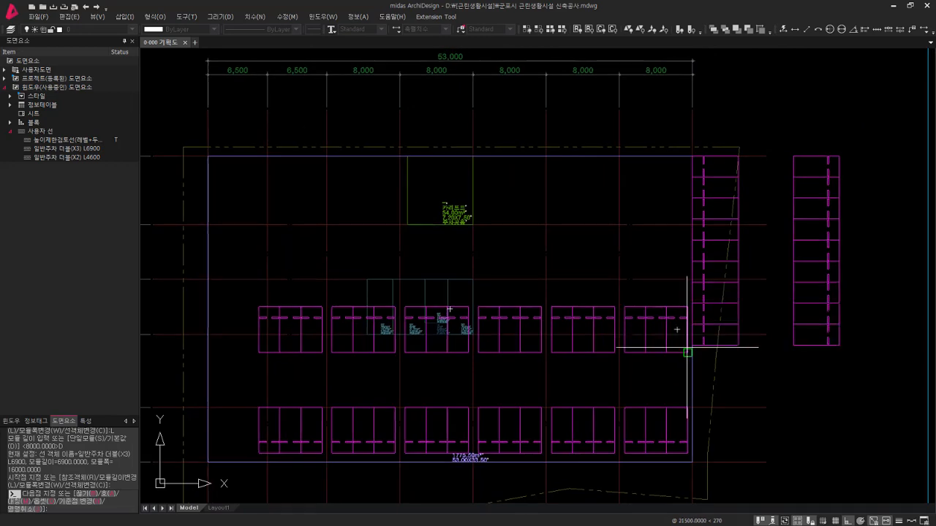
text(m)
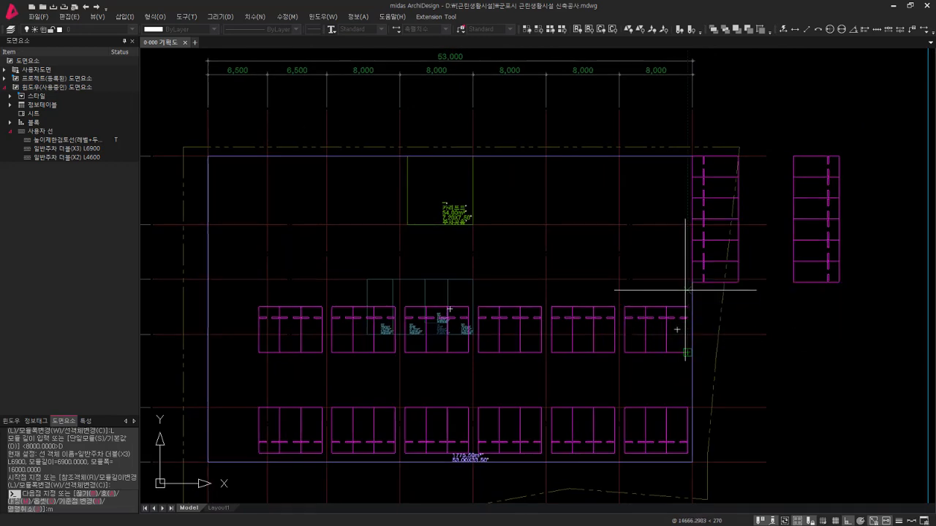
key(Return)
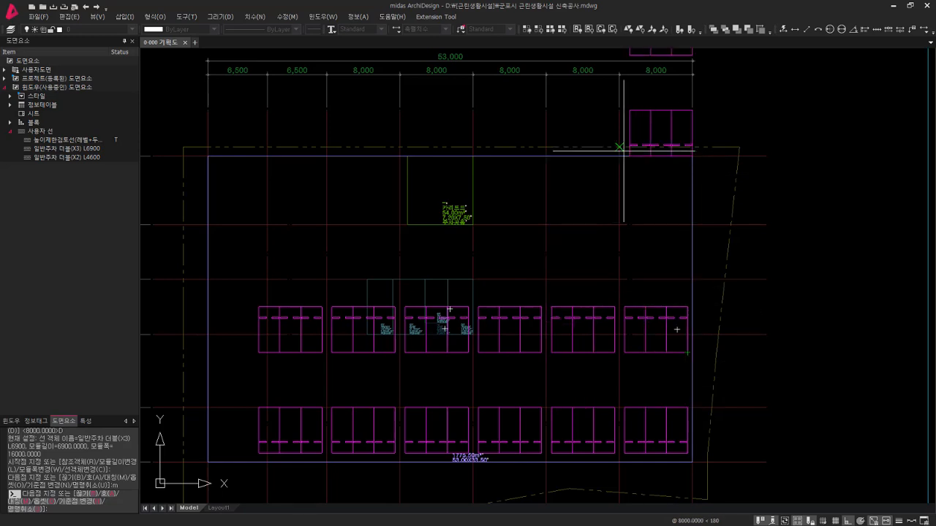
Use the break option to shift the parking line's start 2450 inward from the outline corner and 300 downward
text(b)
key(Return)
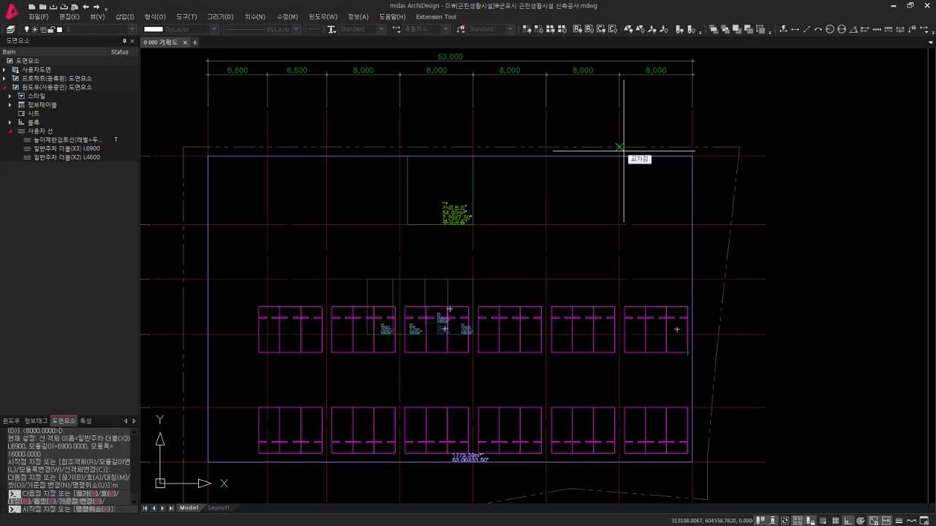
text(2450)
key(Return)
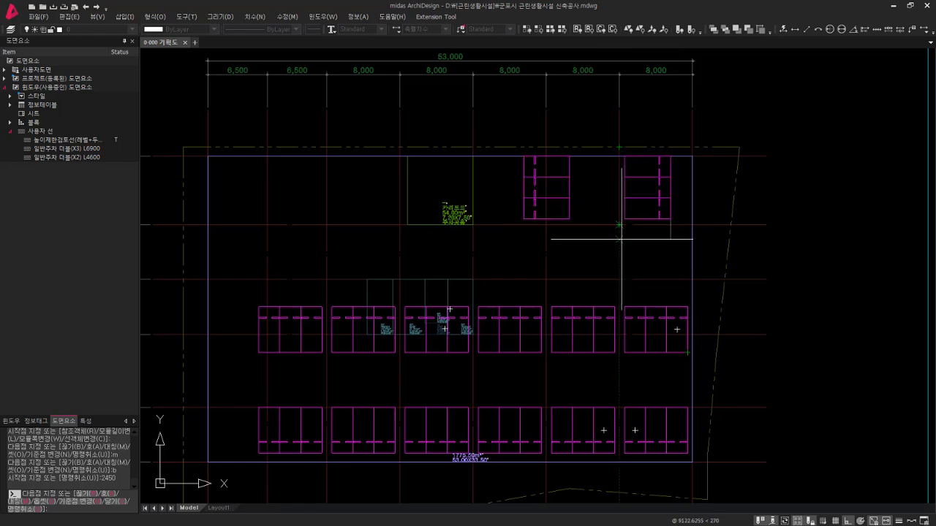
text(b)
key(Return)
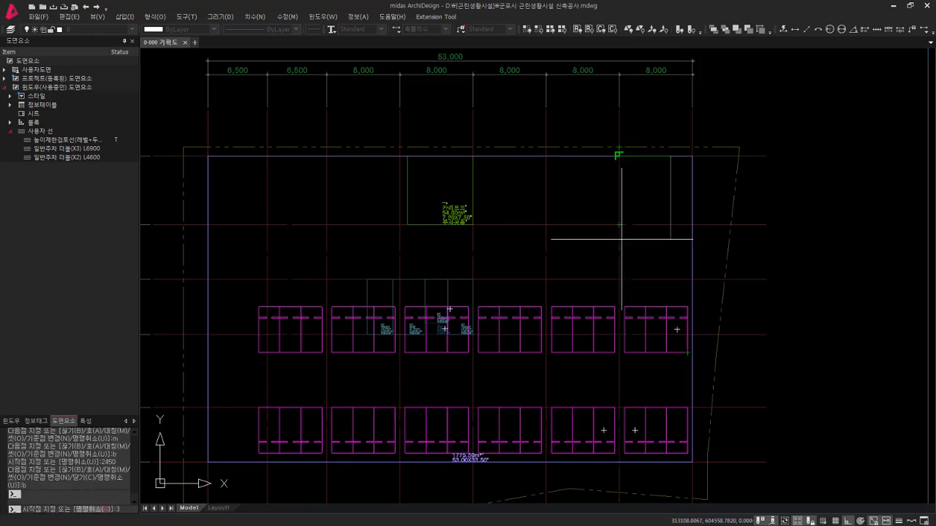
text(300)
key(Return)
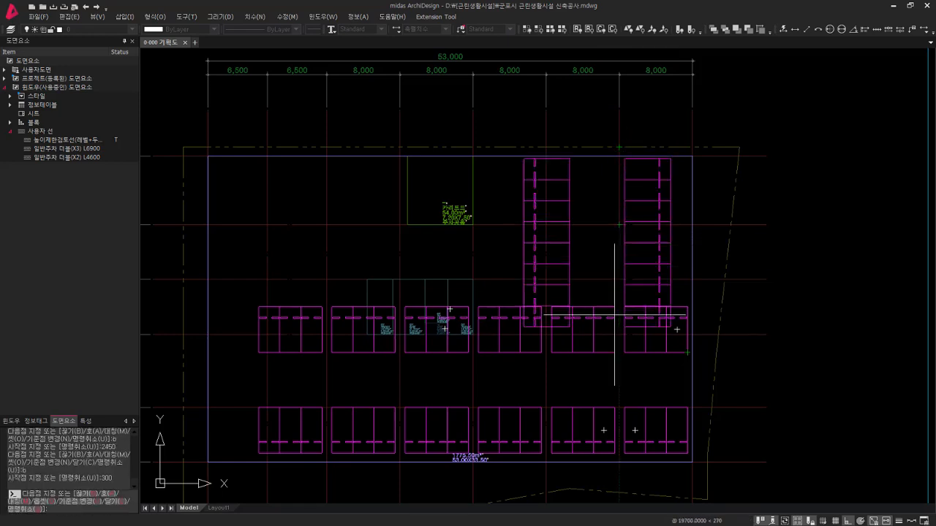
Draw one three-stall double-row group downward from the shifted start, ending near grid line Y5
scroll(619, 223, up, 4)
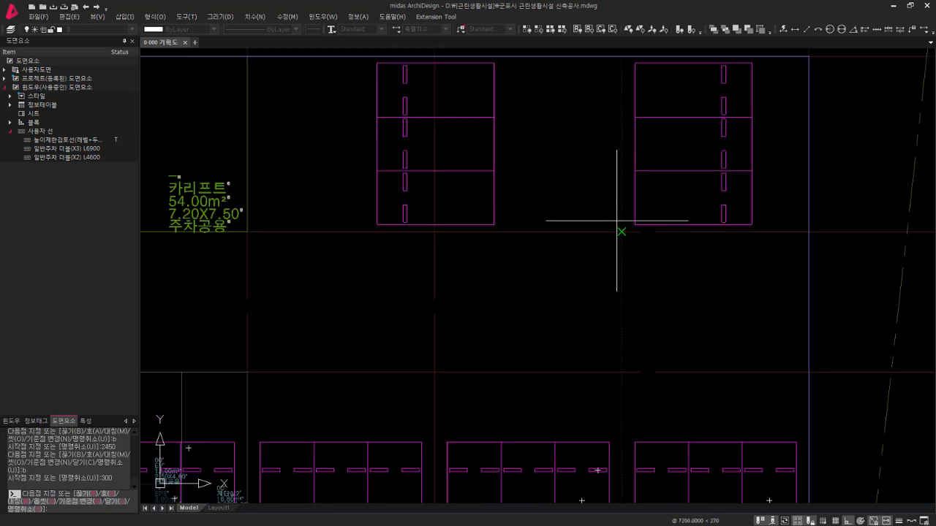
middle_drag(619, 238, 616, 260)
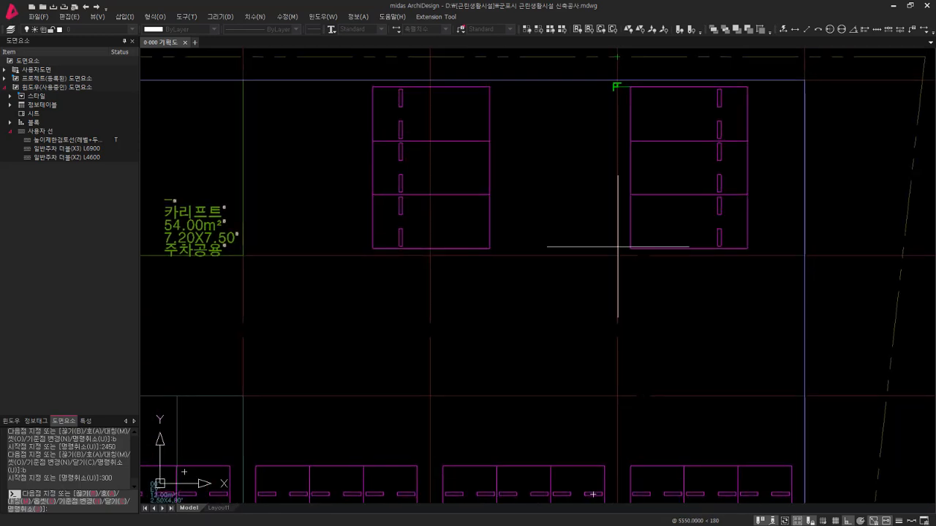
click(769, 248)
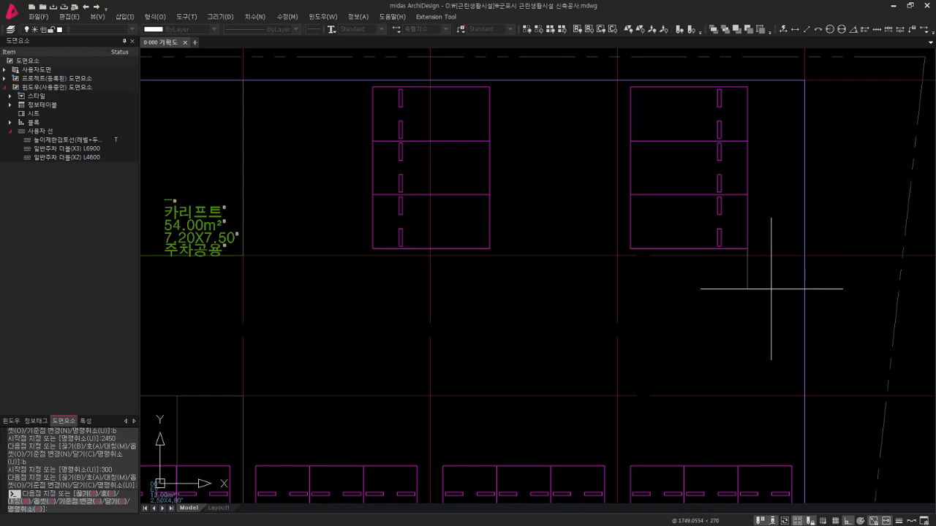
Break the line by 700 past grid line Y5, draw a two-stall double-row group below, and finish the line
text(b)
key(Return)
text(70)
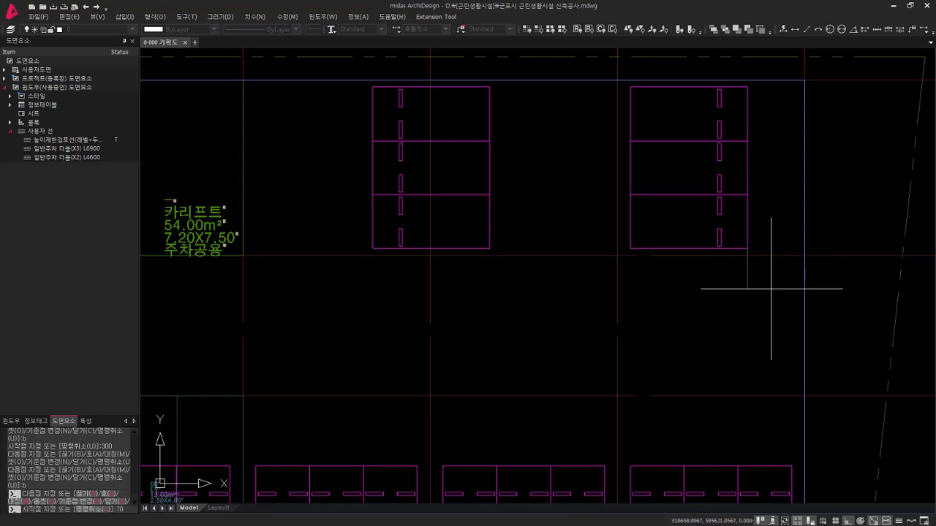
text(0)
key(Return)
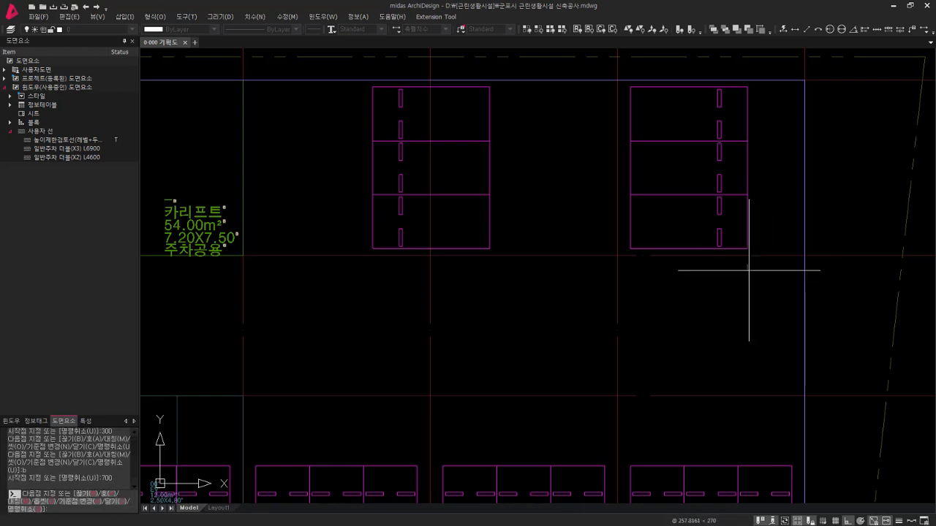
click(724, 307)
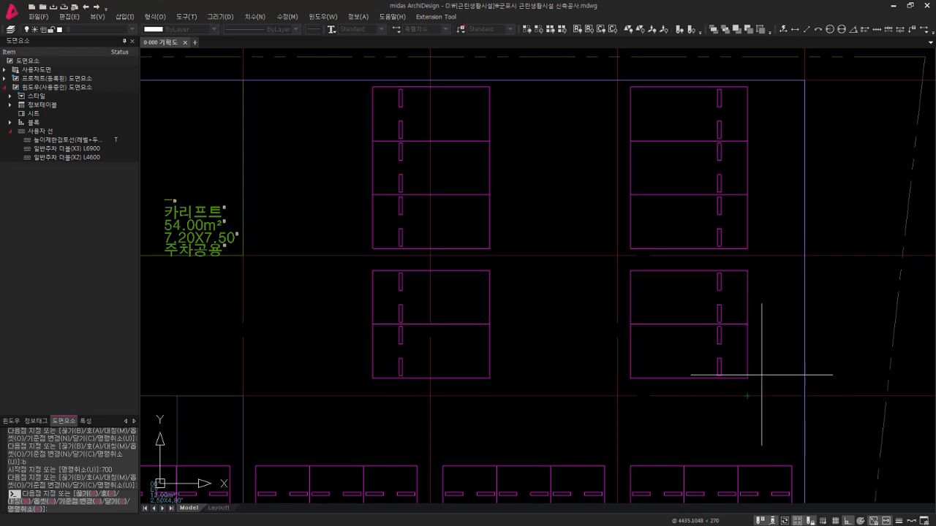
click(762, 373)
key(Return)
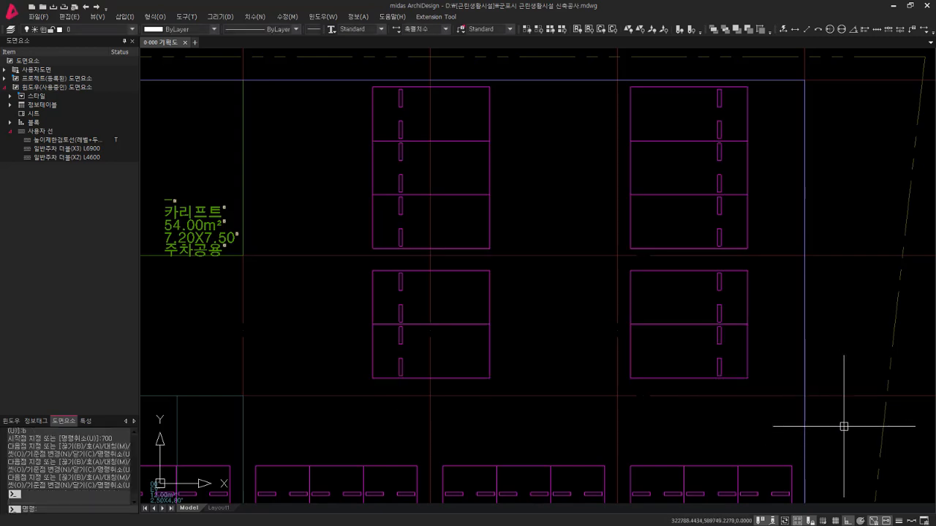
Copy the lowest stall of both facing two-stall groups about 3350 straight down
key(Escape)
text(c)
key(Return)
click(644, 378)
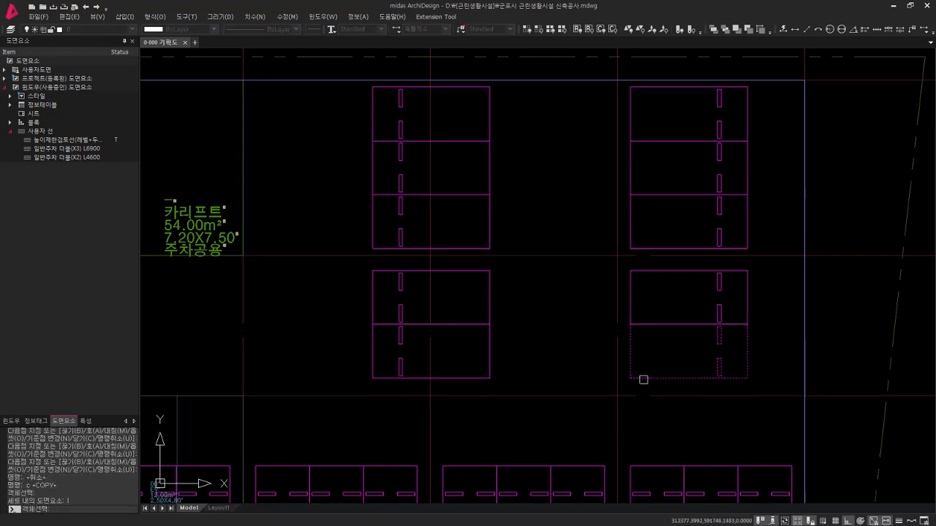
click(492, 379)
key(Return)
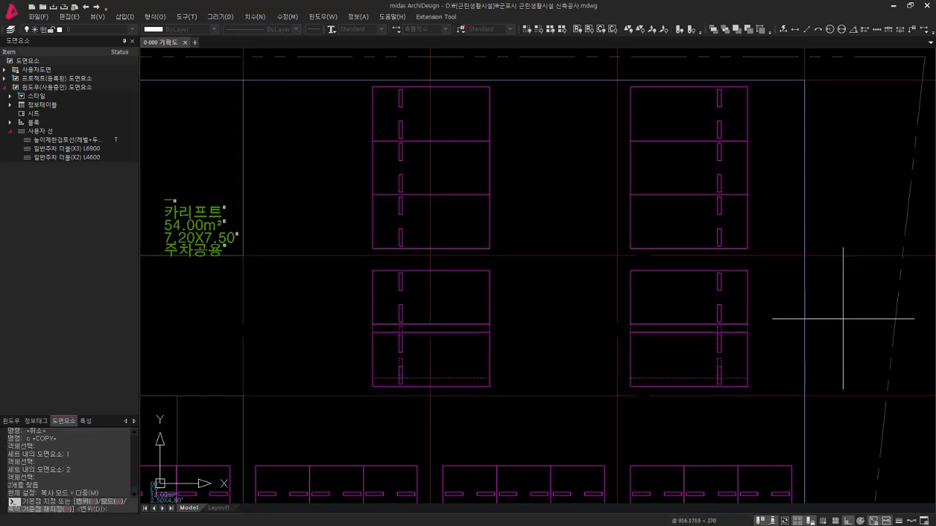
click(841, 314)
click(842, 382)
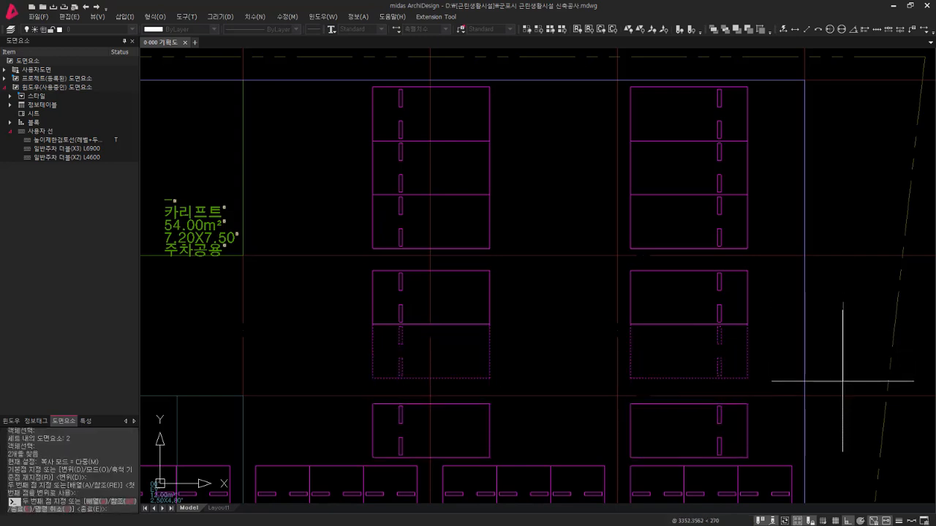
key(Escape)
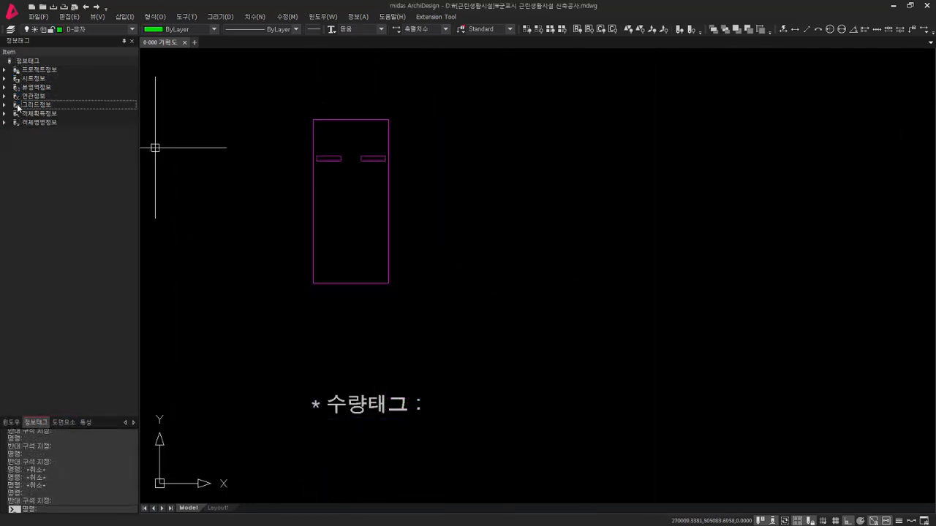
Insert an OI12: 수량 tag beside the "* 수량태그 :" text, counting the parking block within a window around it, and check its range
click(5, 113)
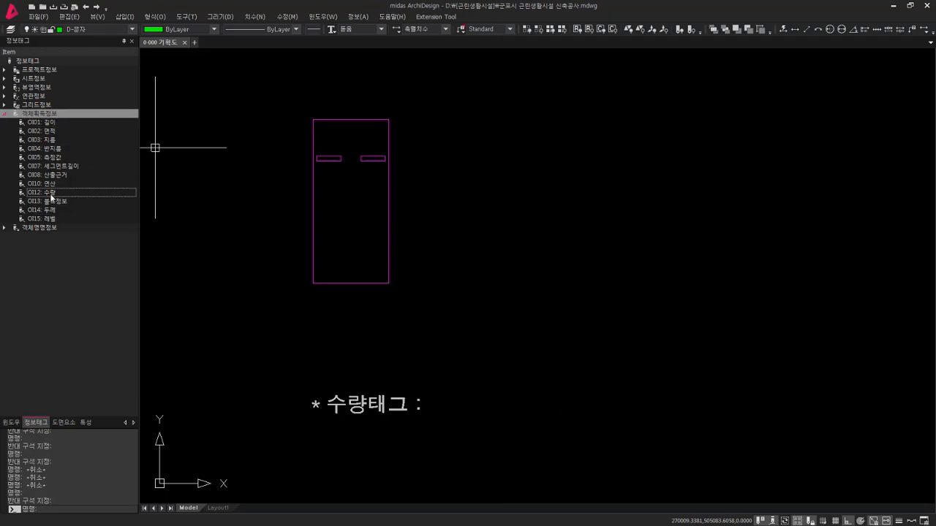
drag(51, 196, 455, 397)
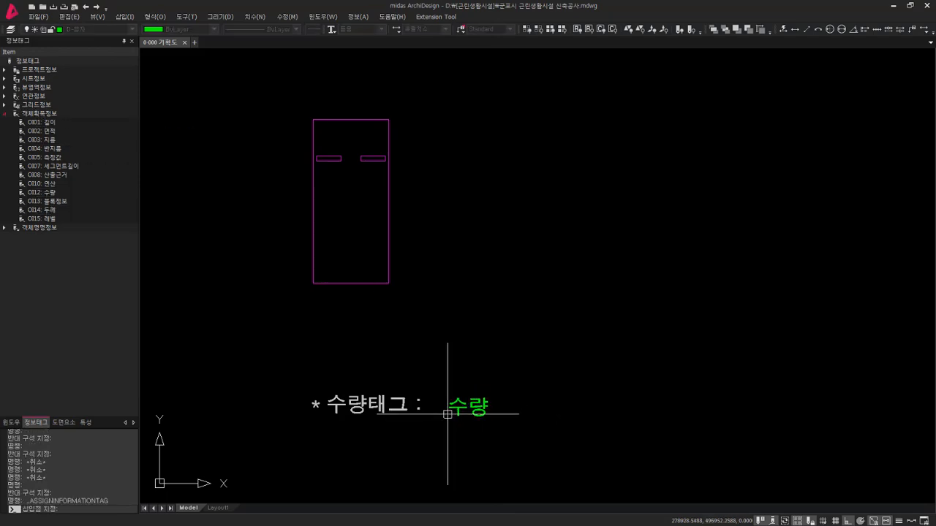
click(448, 415)
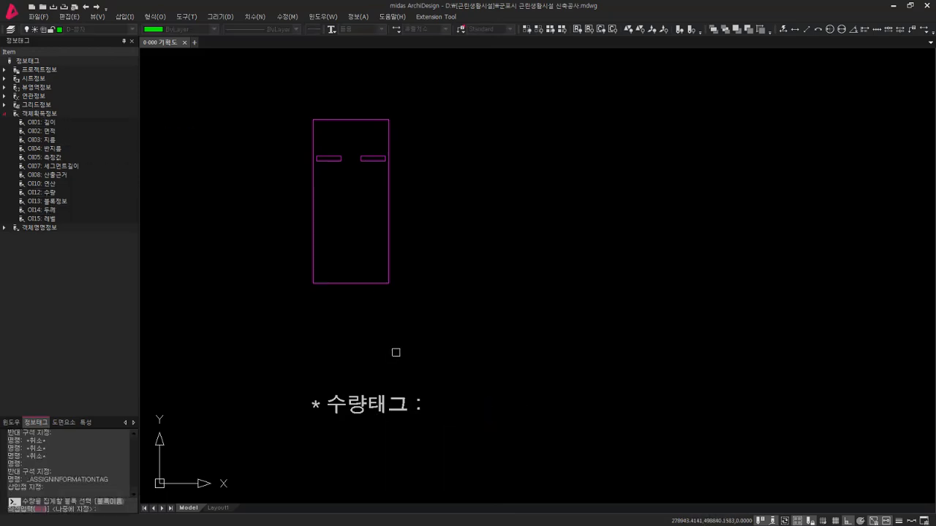
click(362, 284)
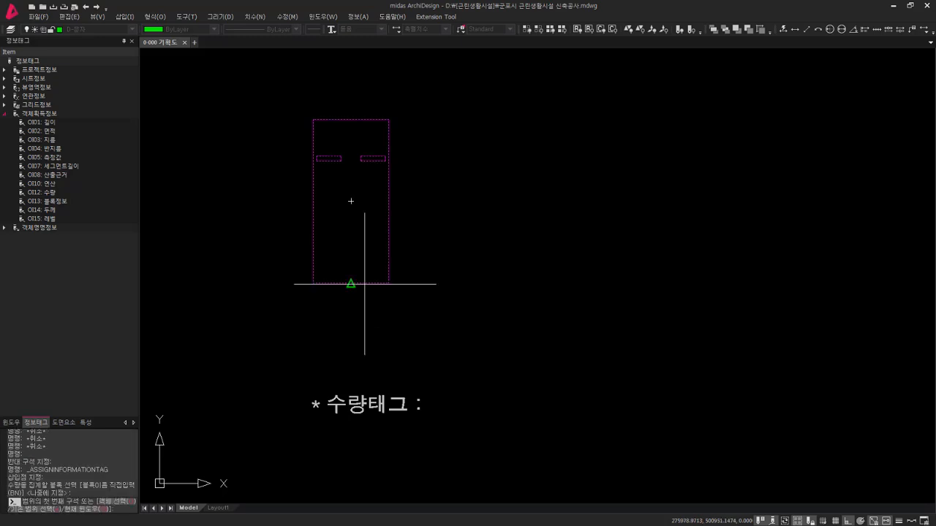
click(272, 356)
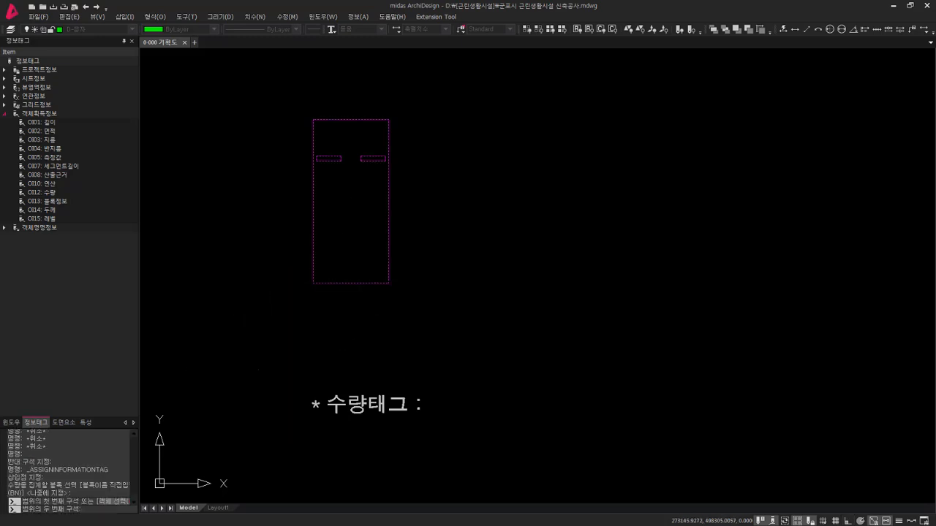
click(672, 58)
key(Escape)
double_click(479, 439)
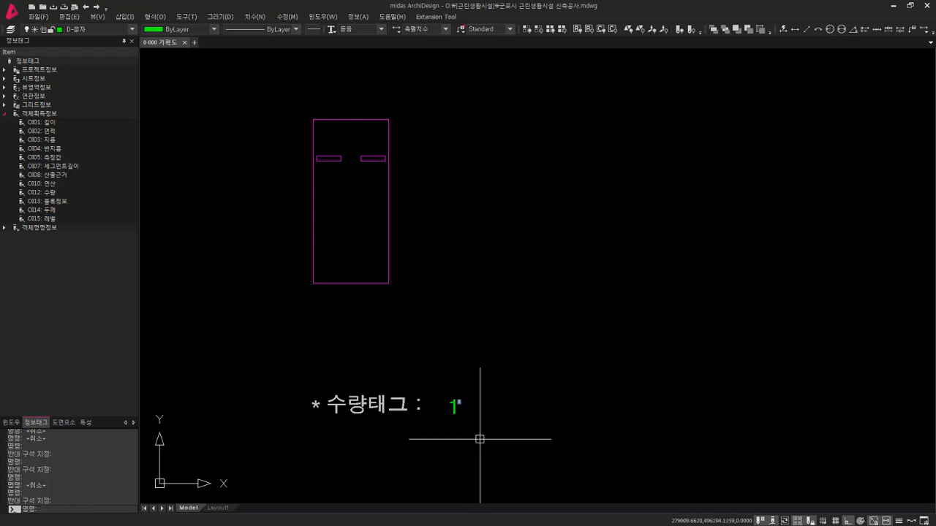
click(451, 404)
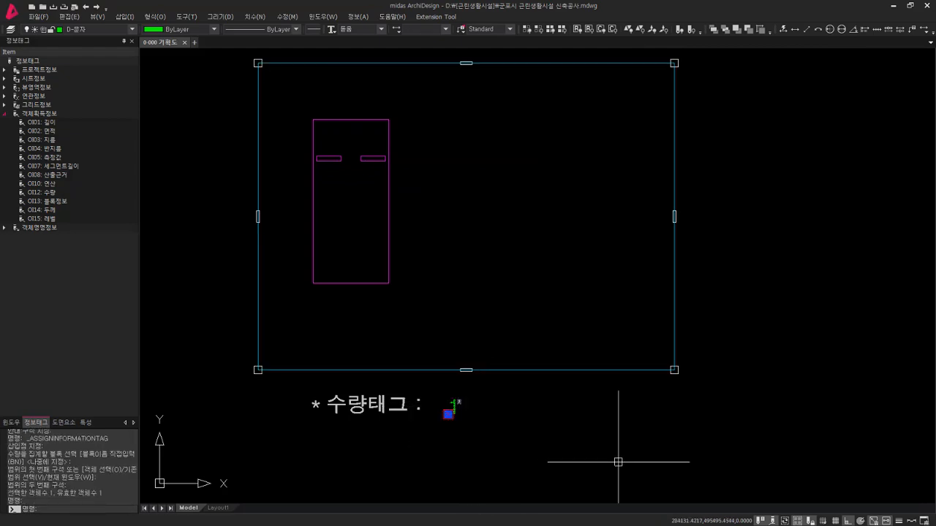
key(Escape)
Copy the parking block horizontally to a spot beside the original, inside the quantity tag's range
text(c)
key(Return)
click(370, 283)
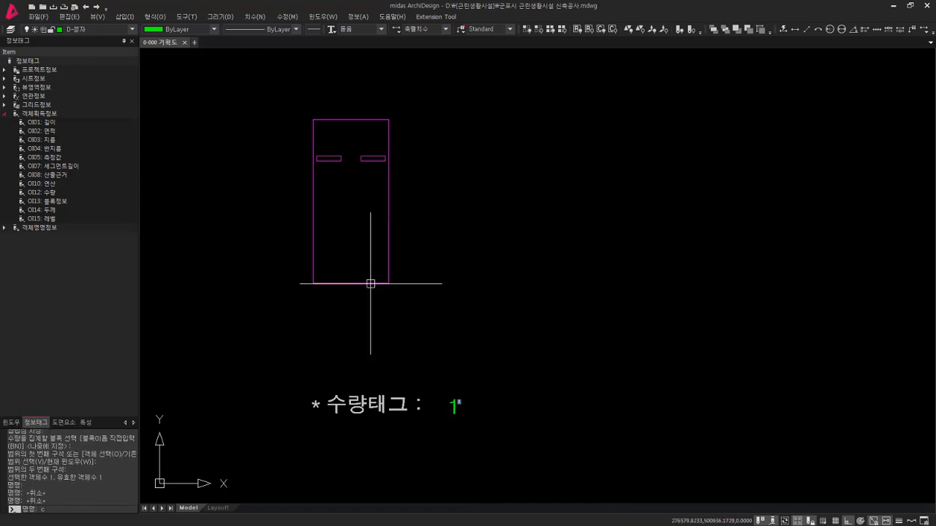
key(Return)
click(384, 307)
key(F8)
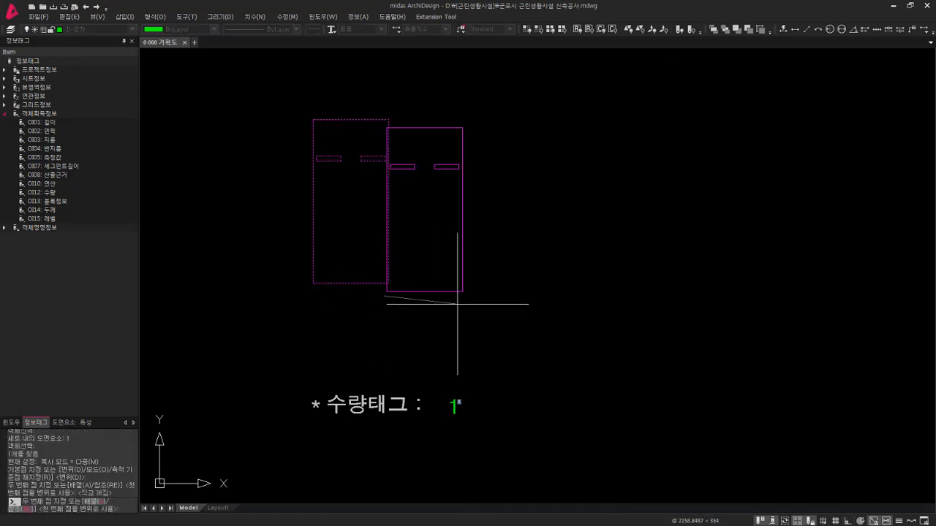
key(F8)
click(465, 305)
key(Escape)
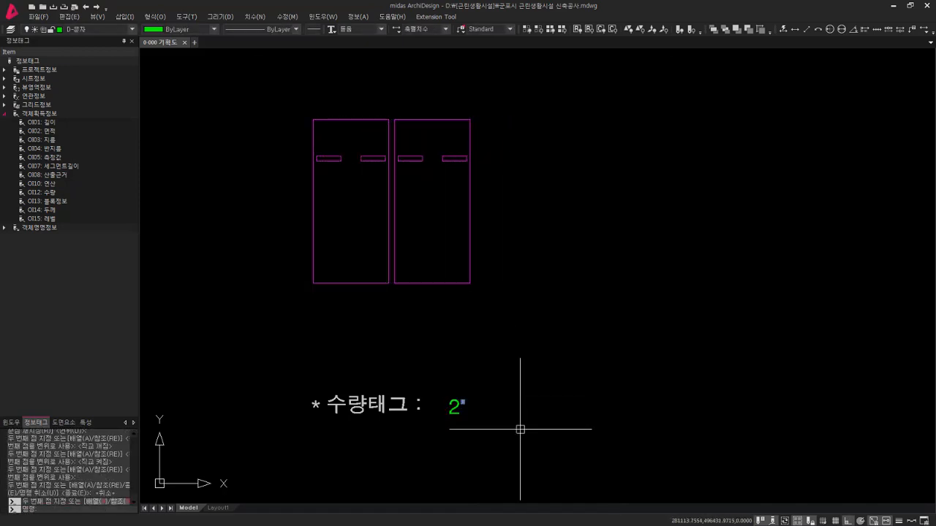
Place another copy of the parking block outside the quantity tag's range and select the tag to check its boundary
key(Escape)
key(Return)
click(466, 278)
key(Return)
click(468, 282)
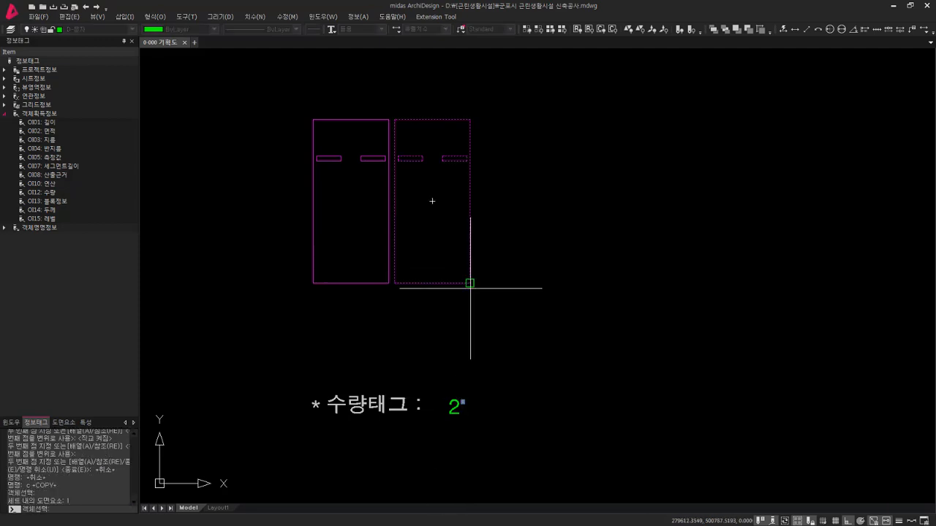
click(844, 322)
click(449, 411)
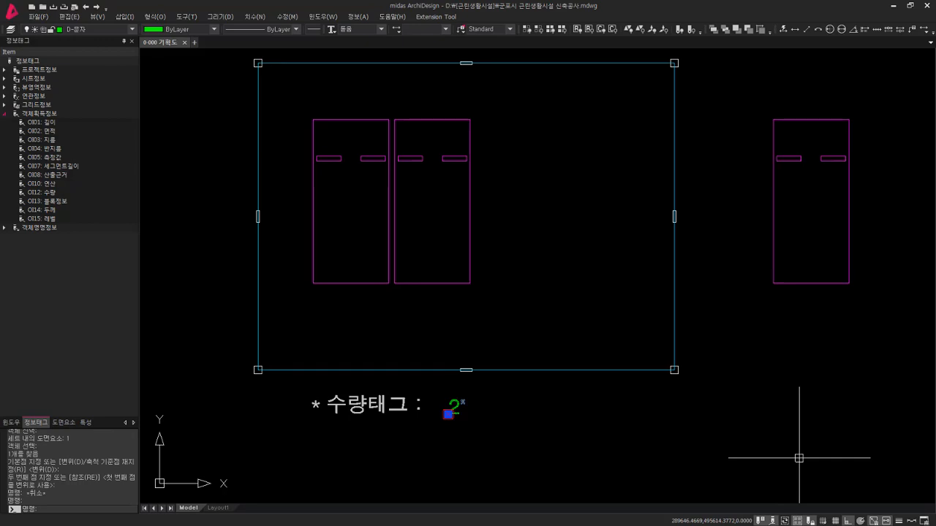
key(Escape)
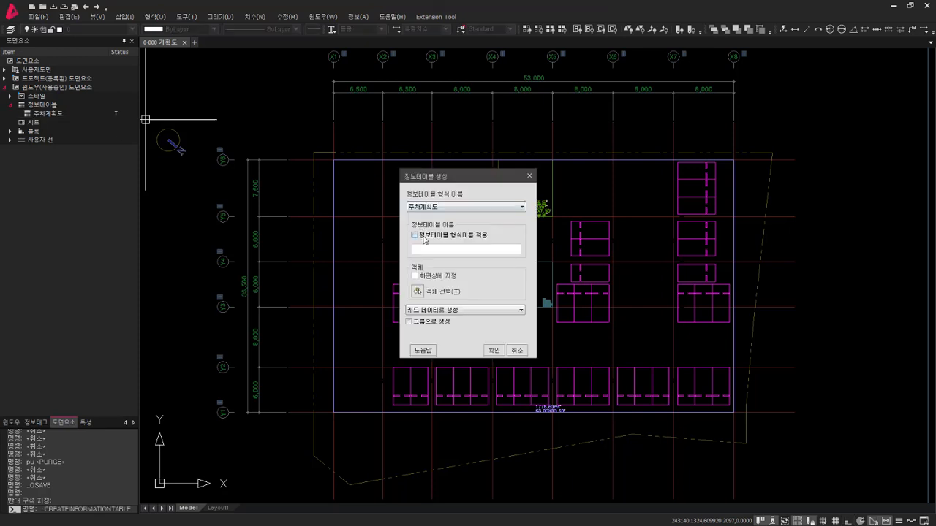
Create the 주차계획도 information table as CAD data and place it to the right of the plan
click(500, 351)
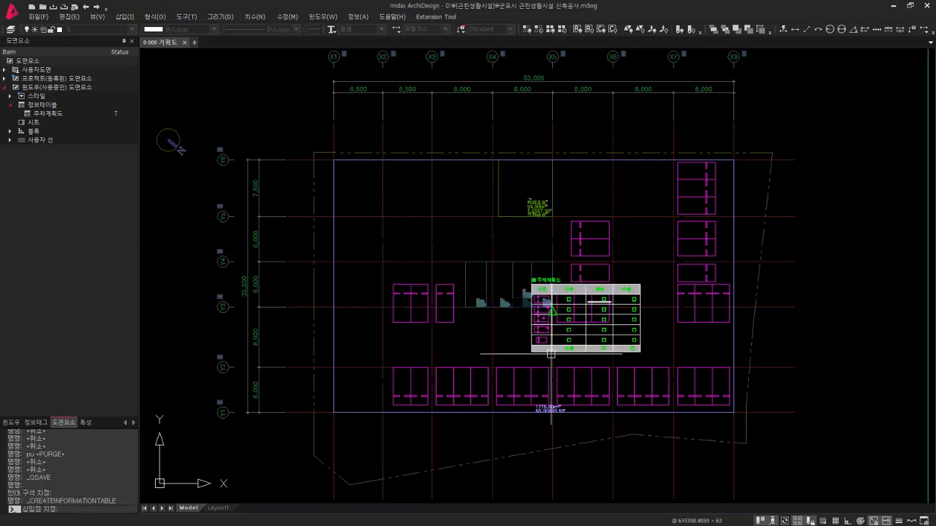
click(763, 326)
text(z)
key(Return)
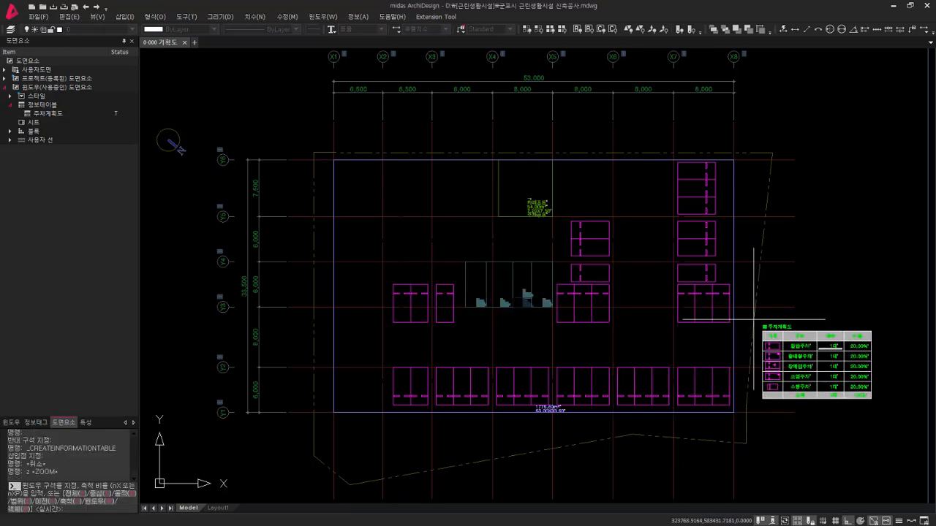
click(755, 318)
click(888, 415)
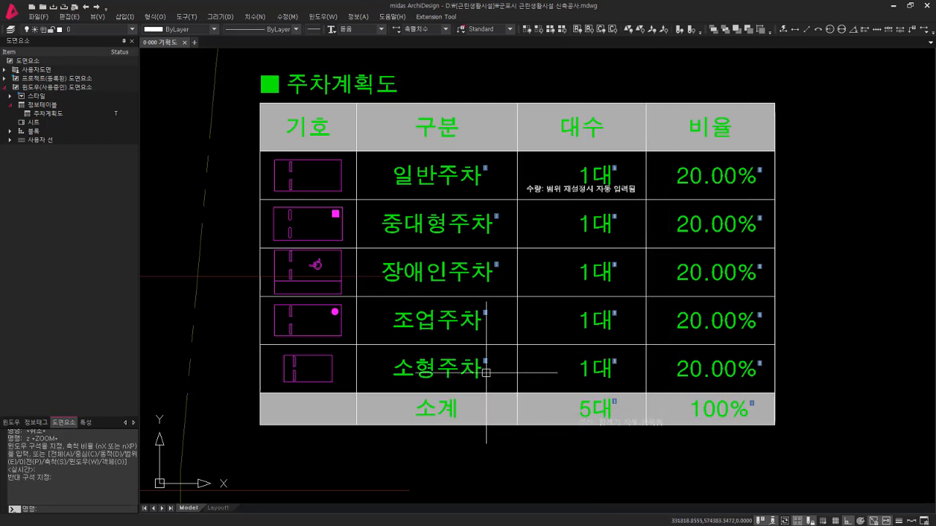
Examine the counting ranges of the 소형주차, 조업주차 and 장애인주차 quantity tags in the parking table
key(Escape)
click(577, 369)
click(587, 322)
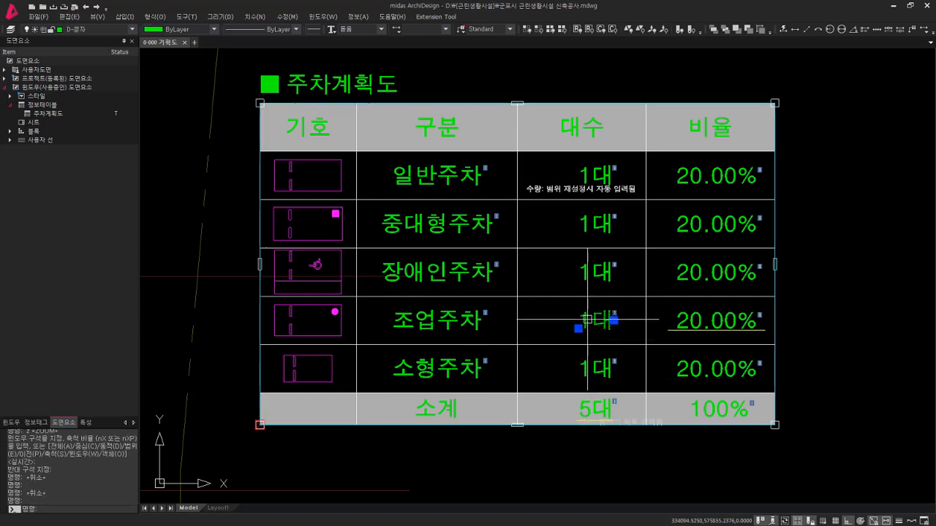
key(Escape)
click(588, 275)
key(Escape)
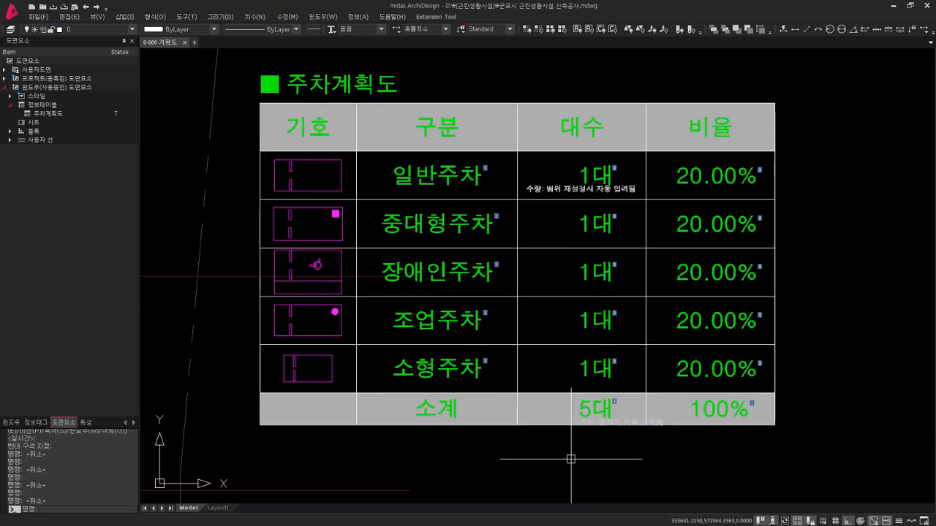
Erase the symbols, names, counts and ratios of the 조업주차 and 소형주차 rows from the parking table
text(e)
key(Return)
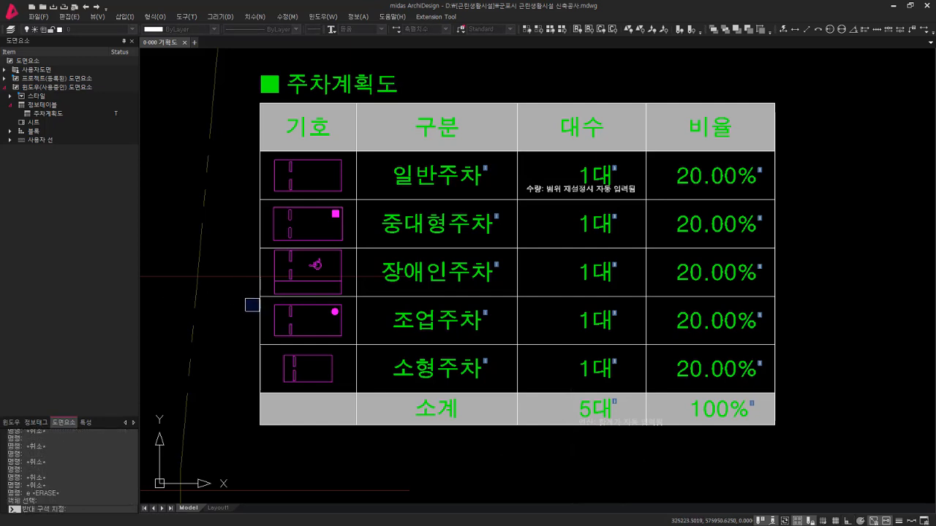
click(245, 299)
click(766, 385)
key(Return)
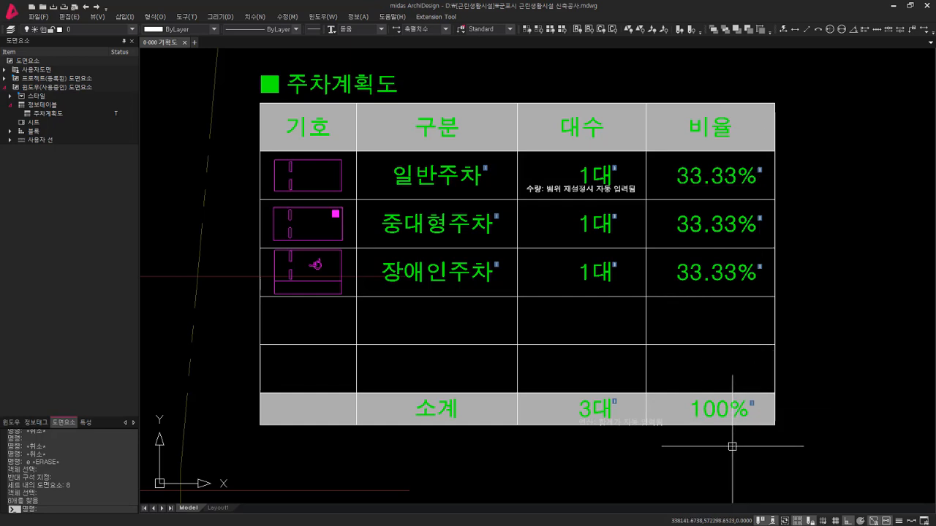
Redefine the counting range of the three stall-count tags in the parking table, using the blue building outline as the range object
click(562, 309)
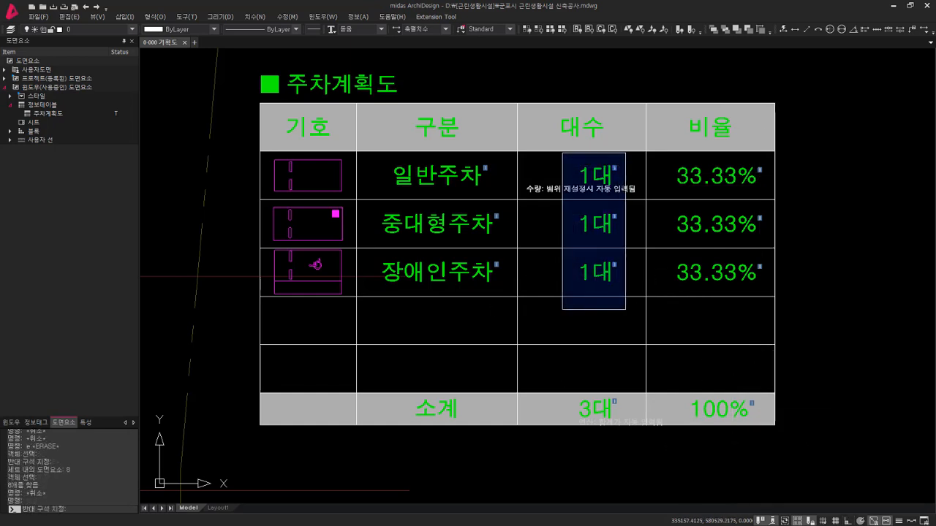
click(625, 153)
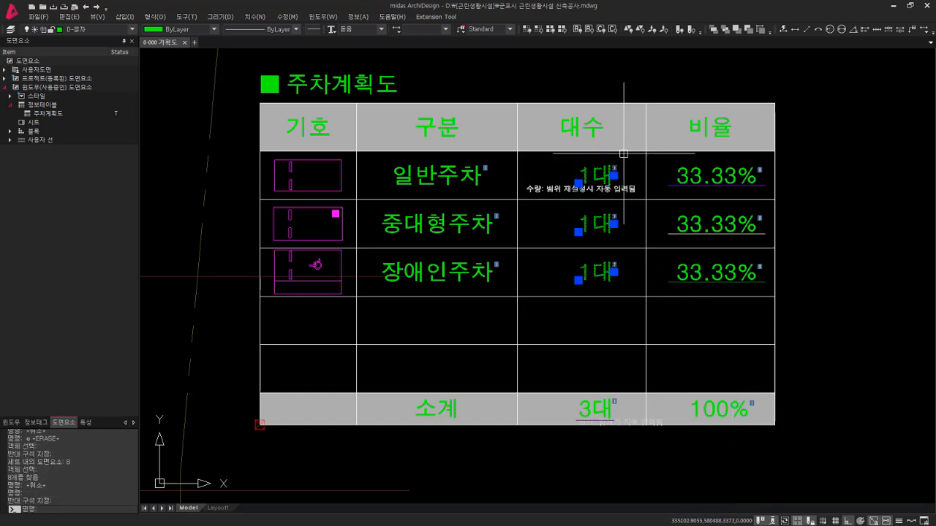
click(87, 423)
click(124, 373)
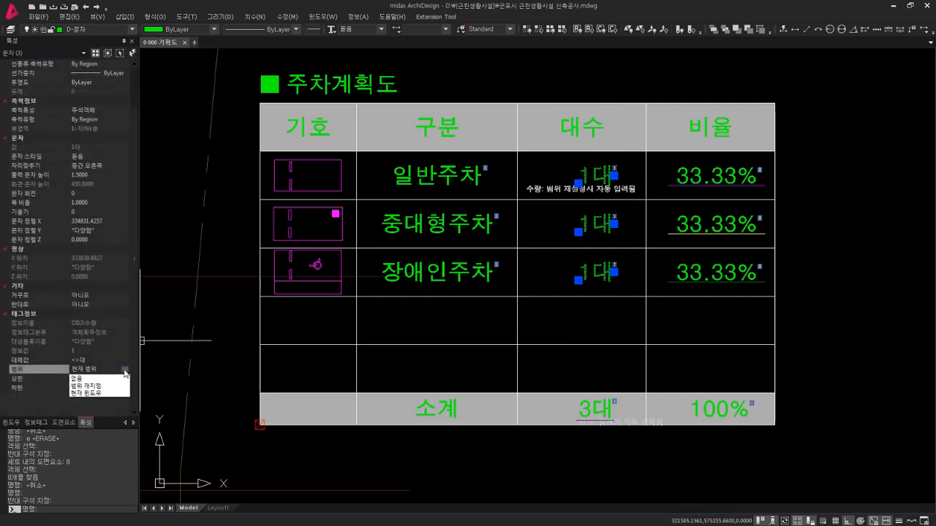
click(106, 384)
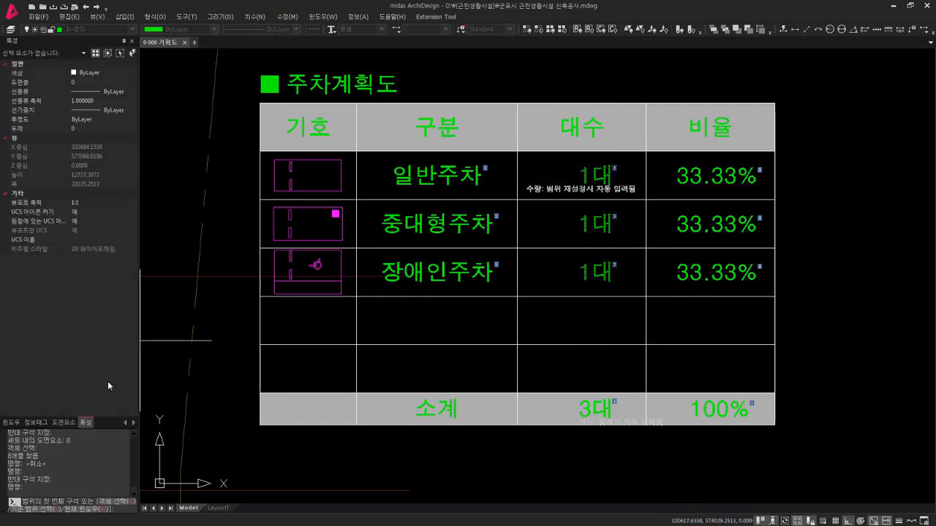
scroll(329, 343, down, 4)
scroll(302, 344, down, 2)
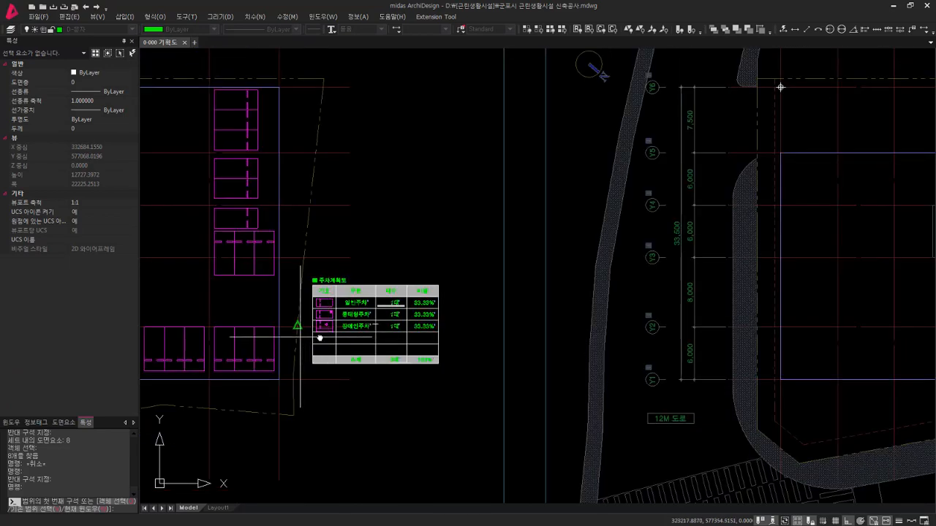
middle_drag(302, 343, 698, 337)
scroll(698, 337, up, 2)
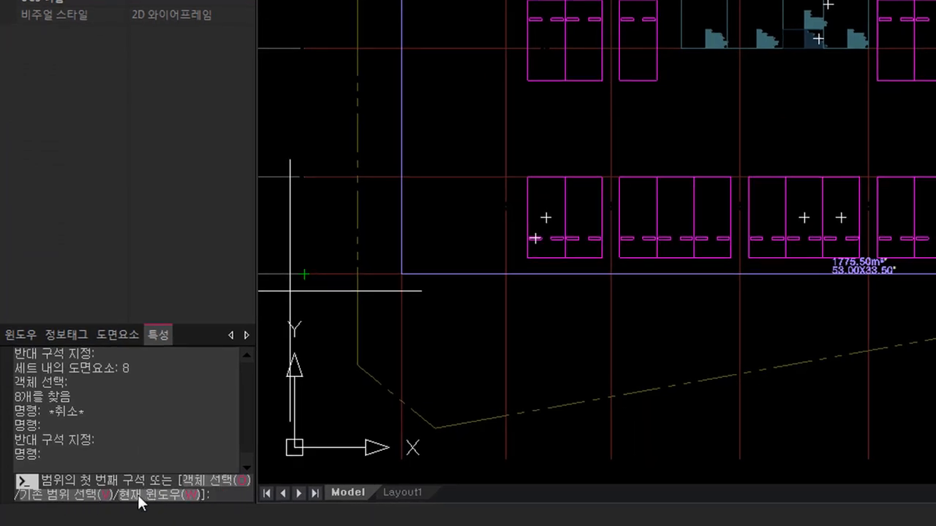
click(211, 480)
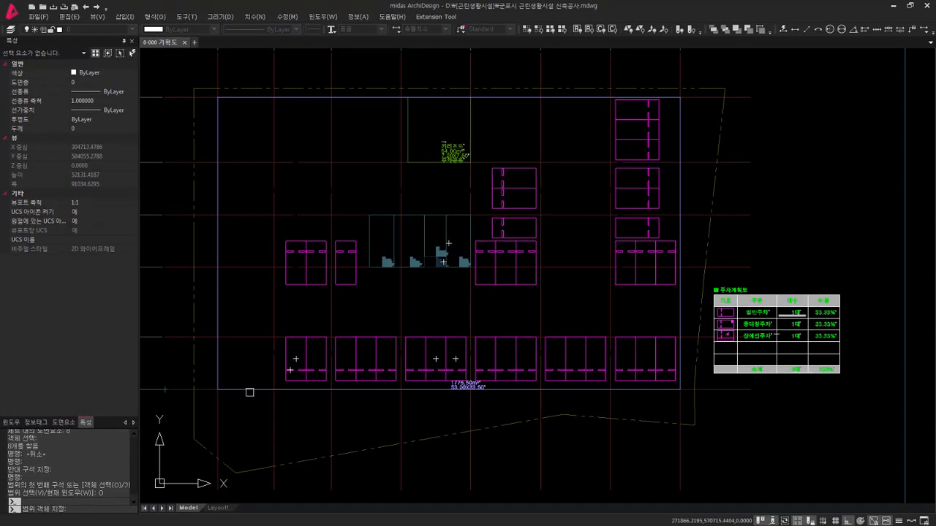
click(249, 391)
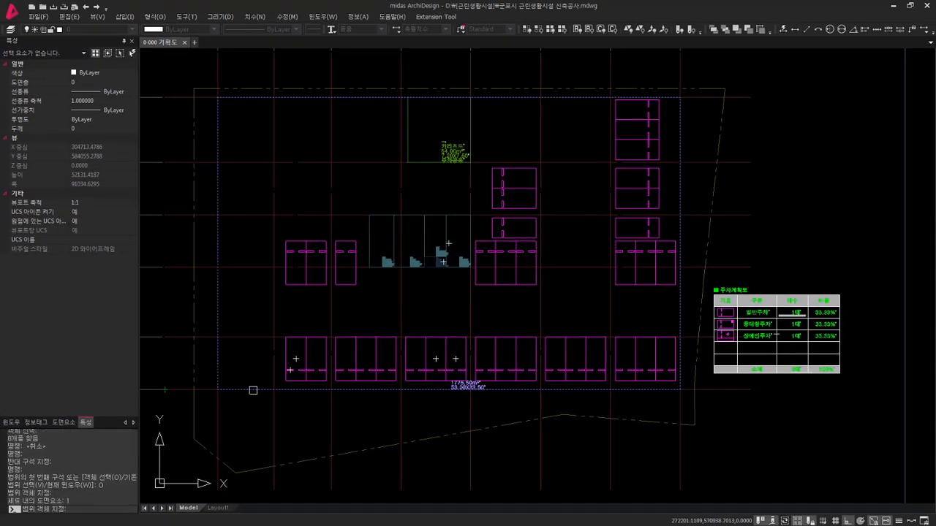
key(Return)
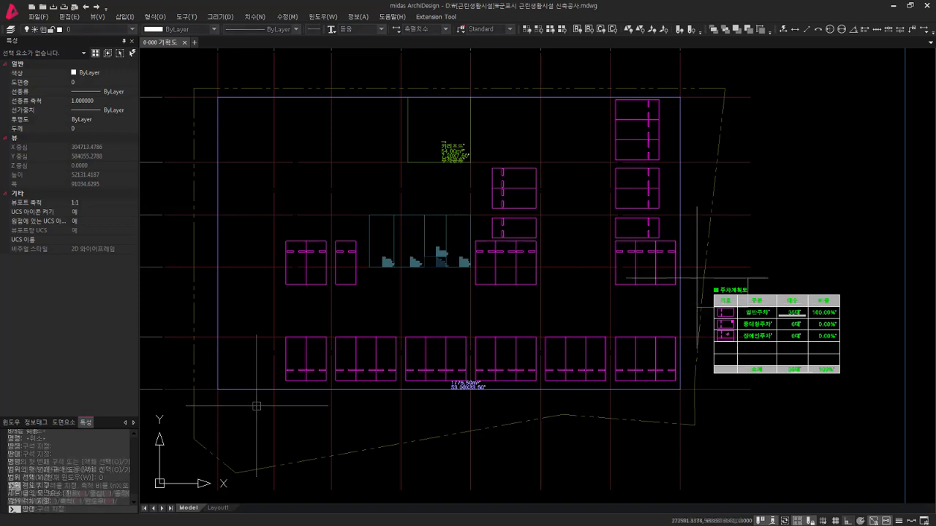
Examine the stall counts and ratios in the 주차계획도 table
key(Escape)
key(Escape)
key(Return)
click(689, 276)
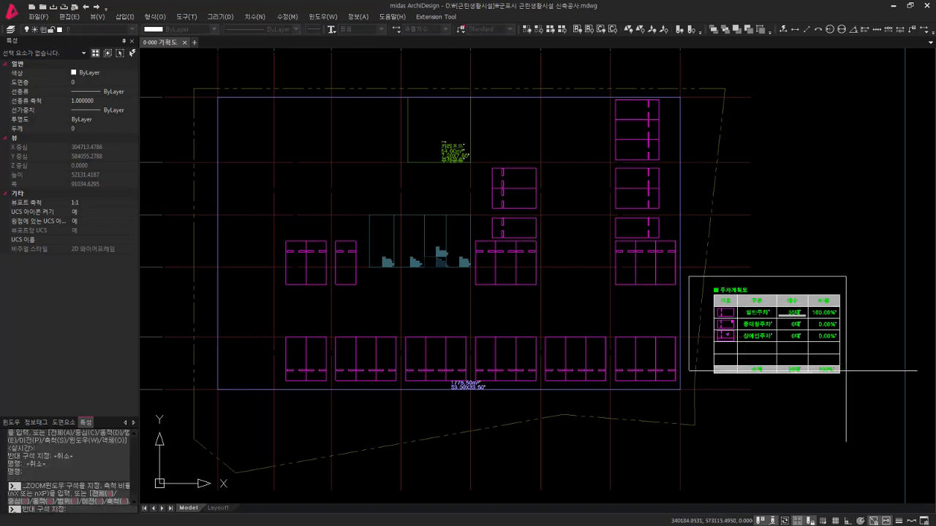
click(857, 379)
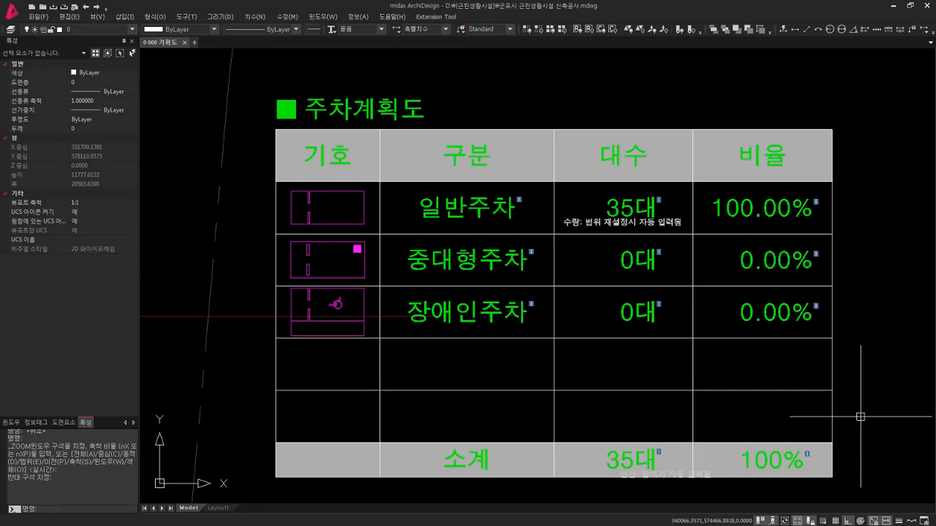
Erase the leftmost stall of the three-stall block just right of the core, between grids X5 and X6
scroll(904, 342, down, 5)
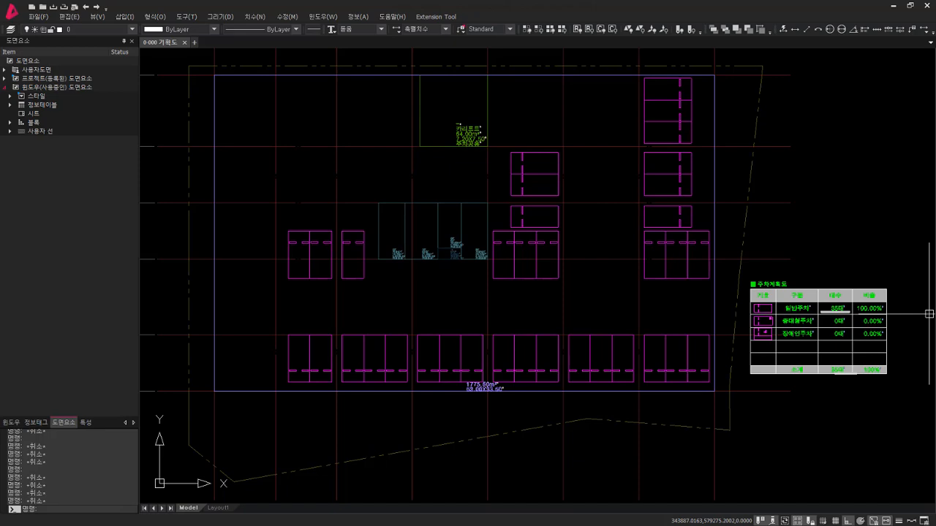
click(525, 288)
key(Escape)
text(e)
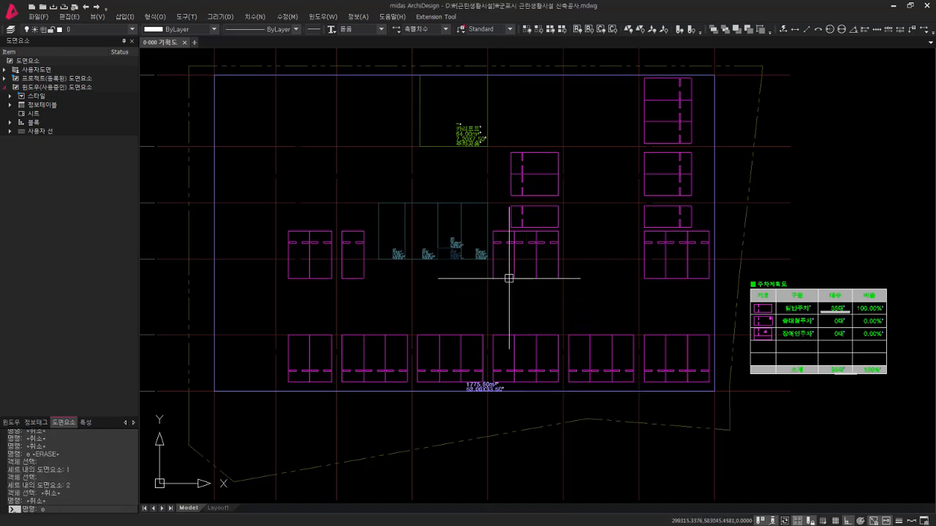
key(space)
click(509, 278)
key(space)
key(Escape)
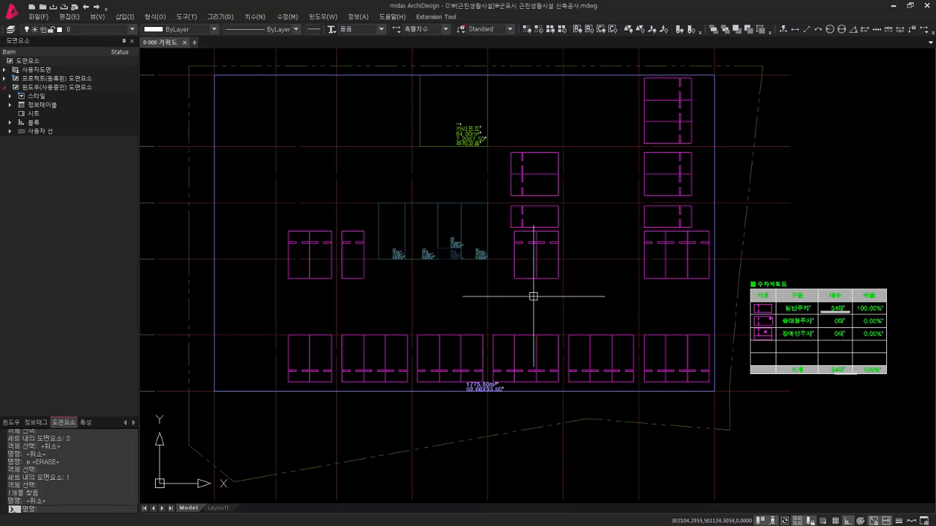
Replace the two remaining stalls beside the core with the 장애인주차 block, using the single replacement scope
click(533, 297)
click(522, 274)
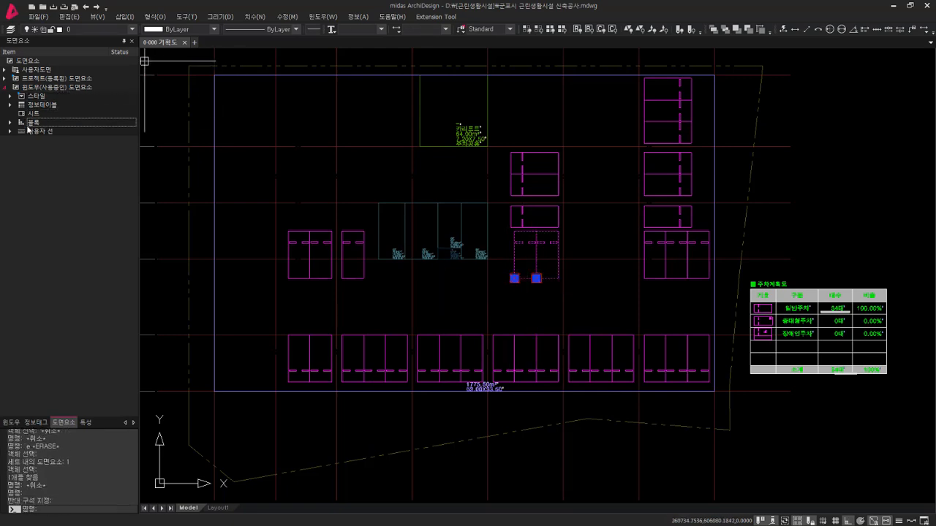
double_click(27, 125)
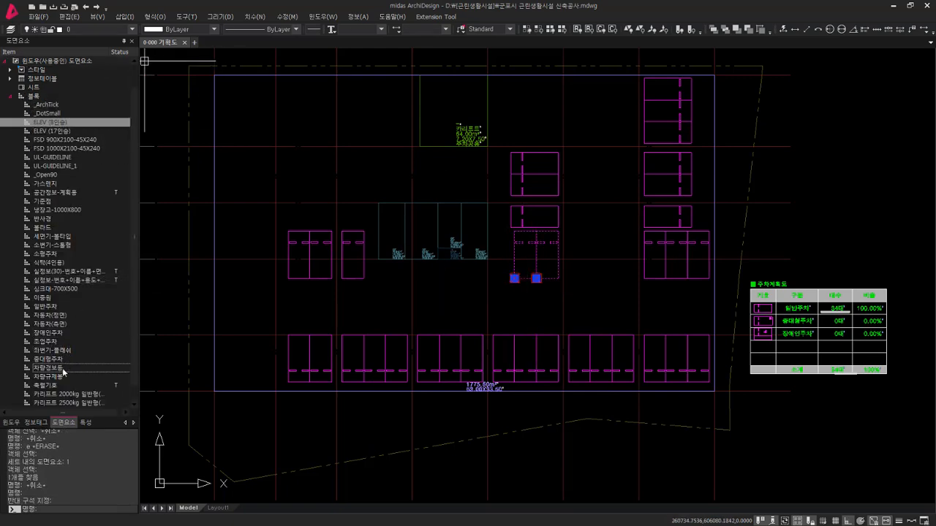
click(56, 333)
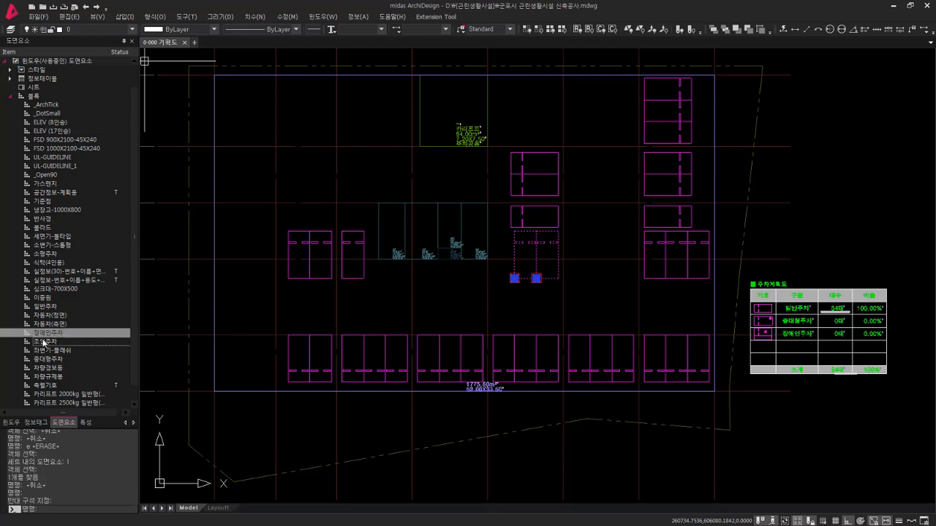
drag(70, 338, 535, 293)
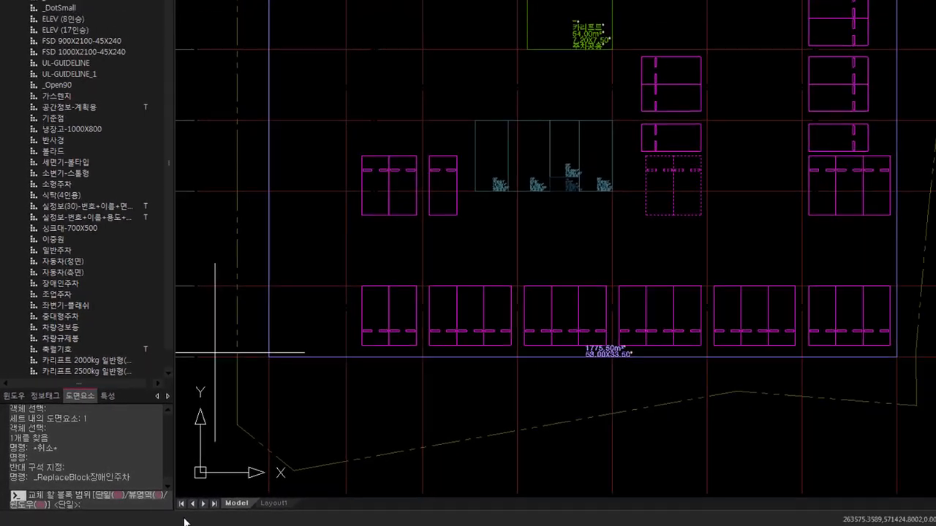
key(Return)
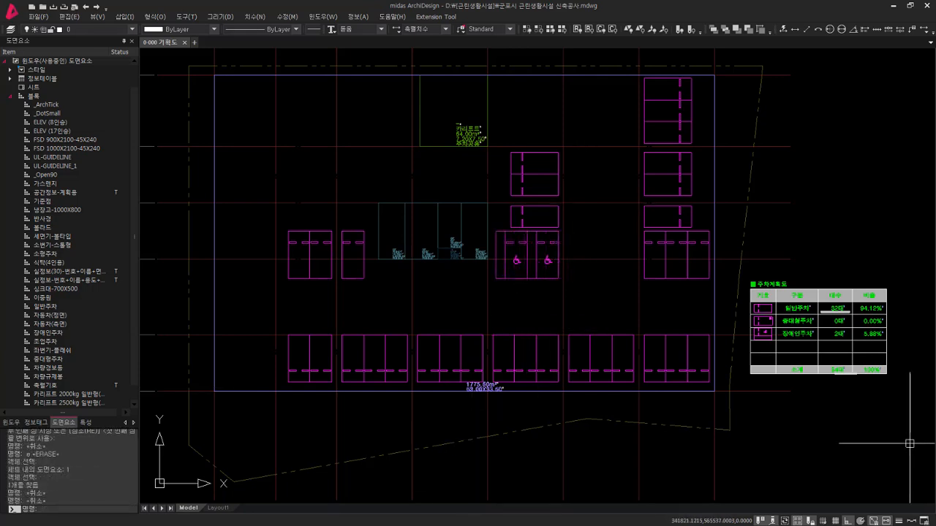
Check the 일반주차 and 장애인주차 counts and ratios in the parking table
text(z)
key(Return)
click(727, 272)
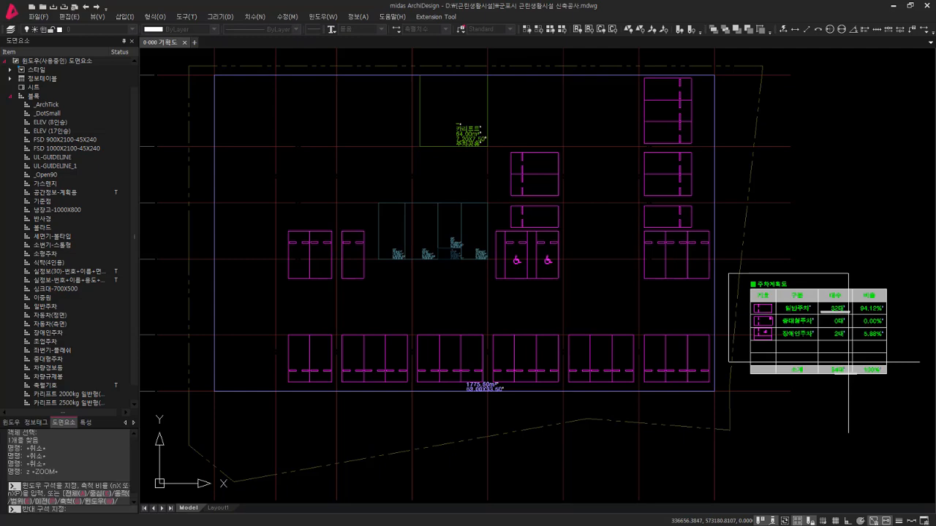
click(901, 389)
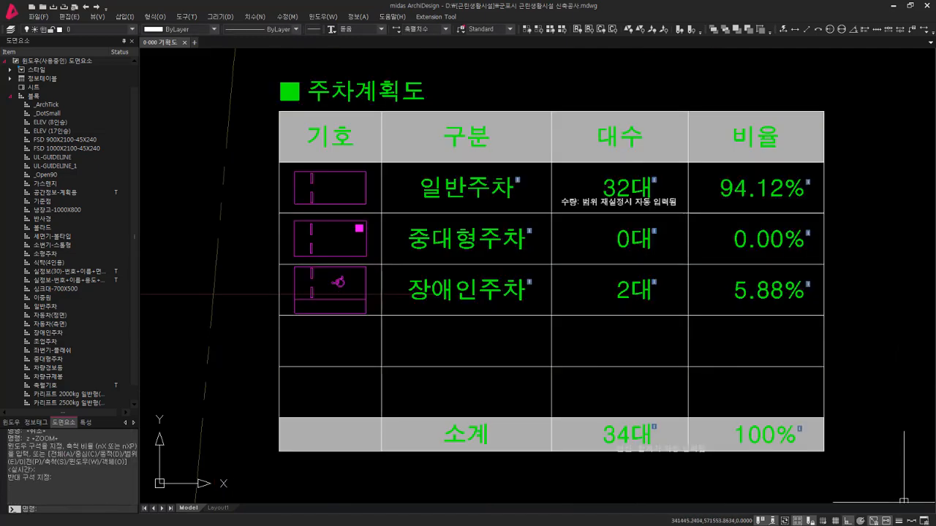
key(Escape)
key(Escape)
Open the drawing element preview, view the in-use user lines and search the in-use blocks for 주차
scroll(913, 495, down, 5)
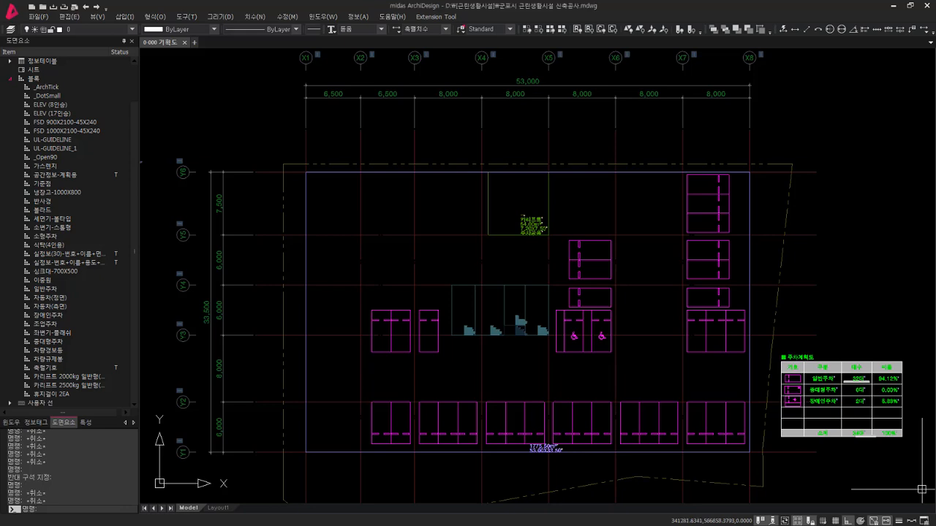
right_click(53, 255)
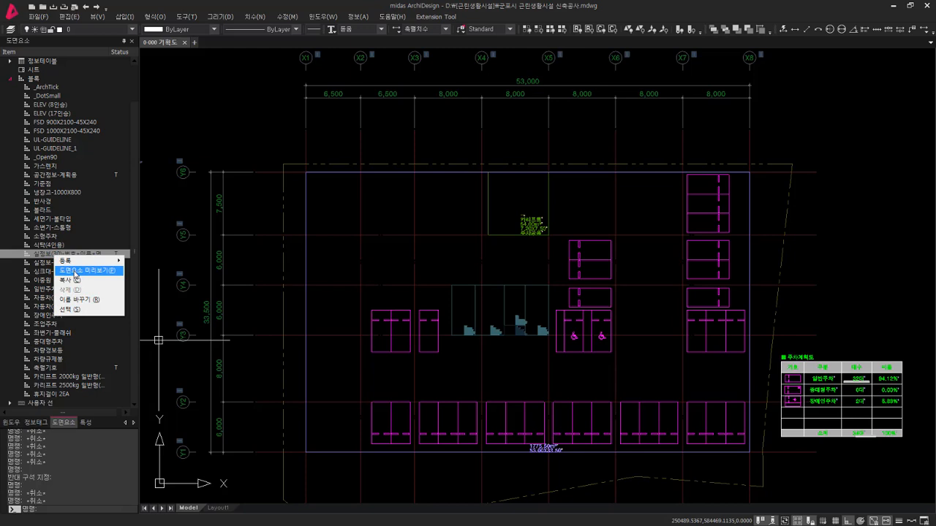
click(75, 271)
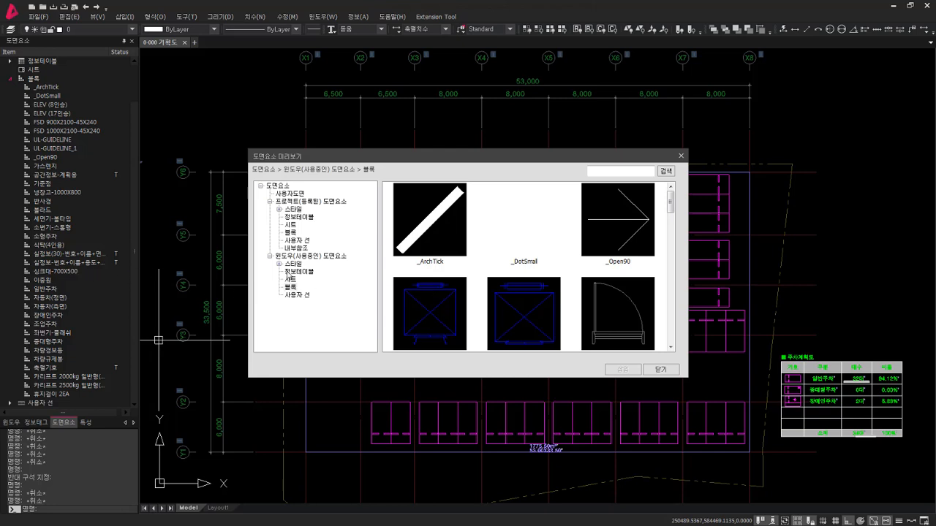
click(296, 296)
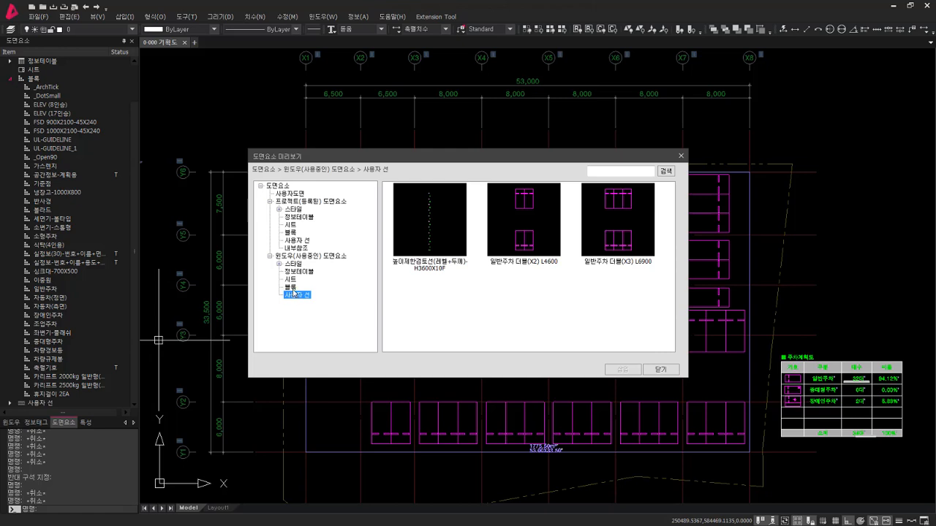
click(290, 287)
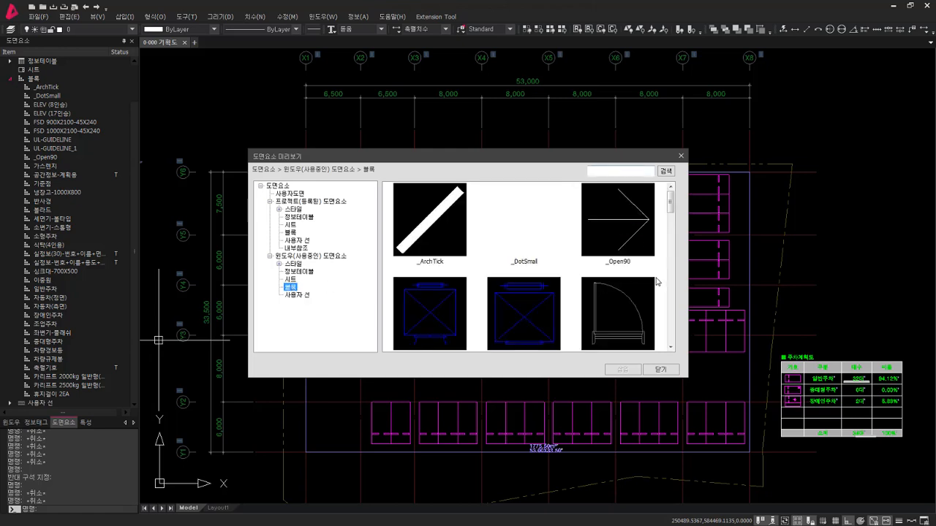
click(622, 171)
text(w)
key(BackSpace)
text(주채)
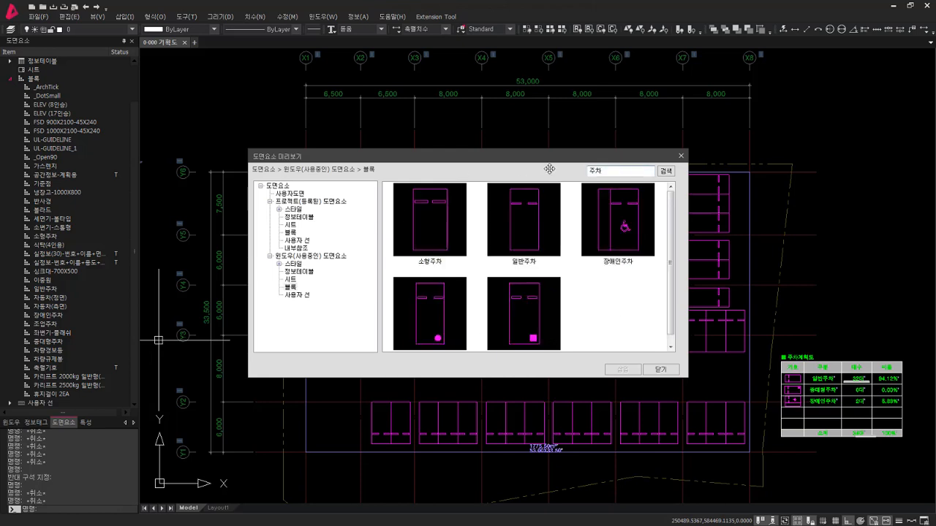
Insert the 일반주차 block from the preview into the open area right of the 카리프트 room
double_click(519, 240)
scroll(632, 224, up, 2)
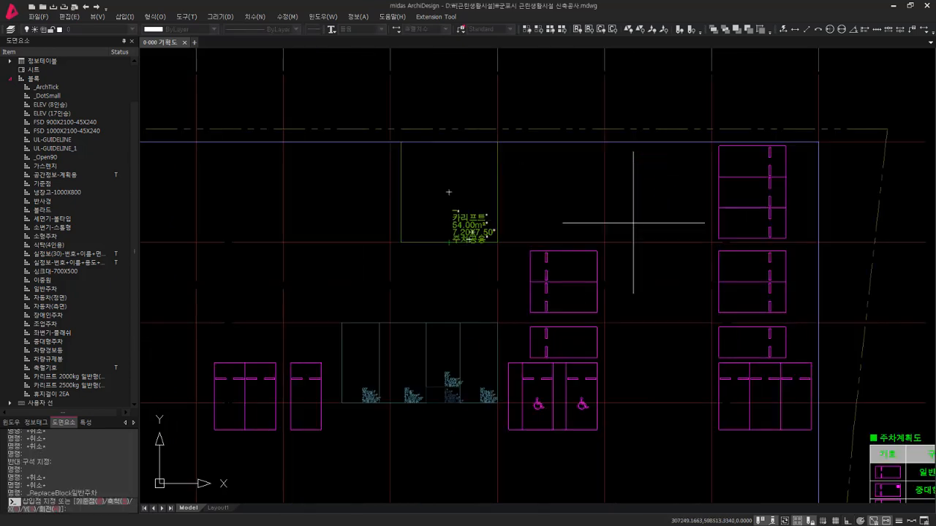
click(633, 223)
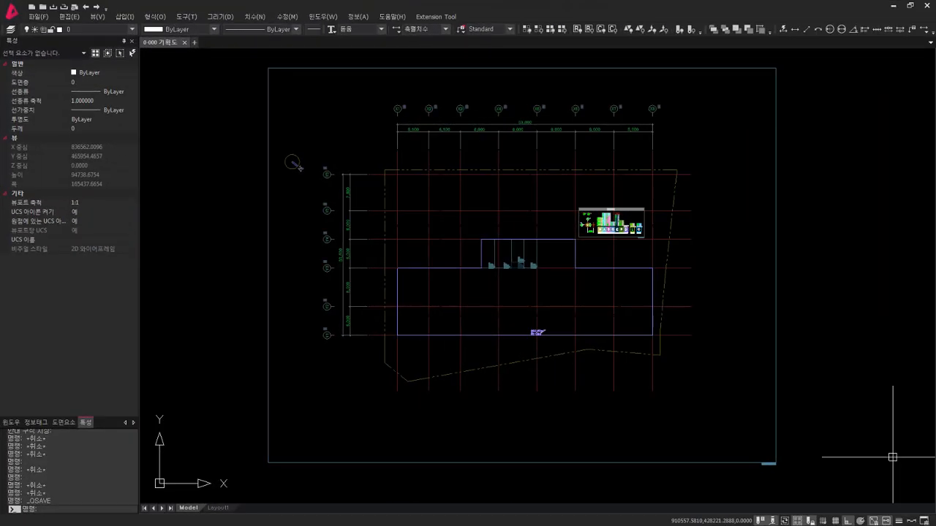
Inspect the 지상3층 view region, the 그리드계획 internal reference and the other elements composing the floor plan
click(756, 476)
click(738, 452)
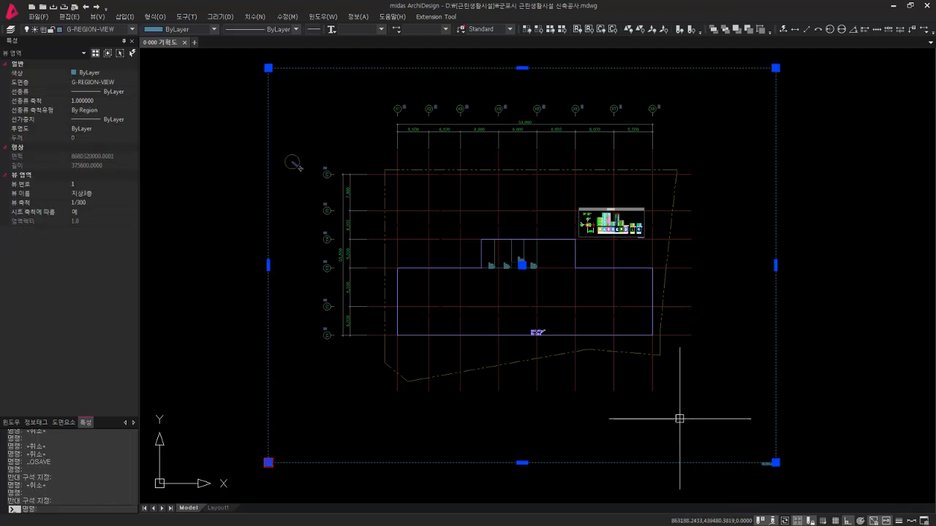
key(Escape)
click(625, 354)
key(Escape)
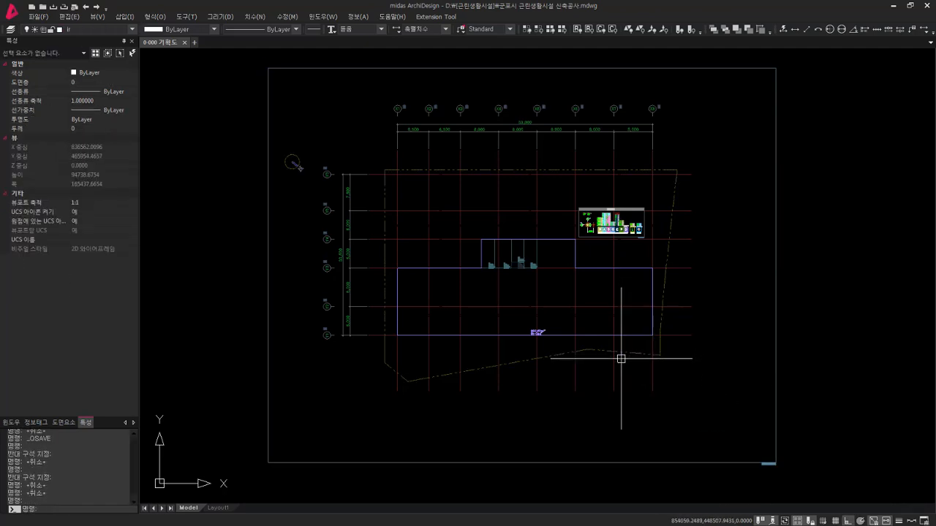
click(616, 369)
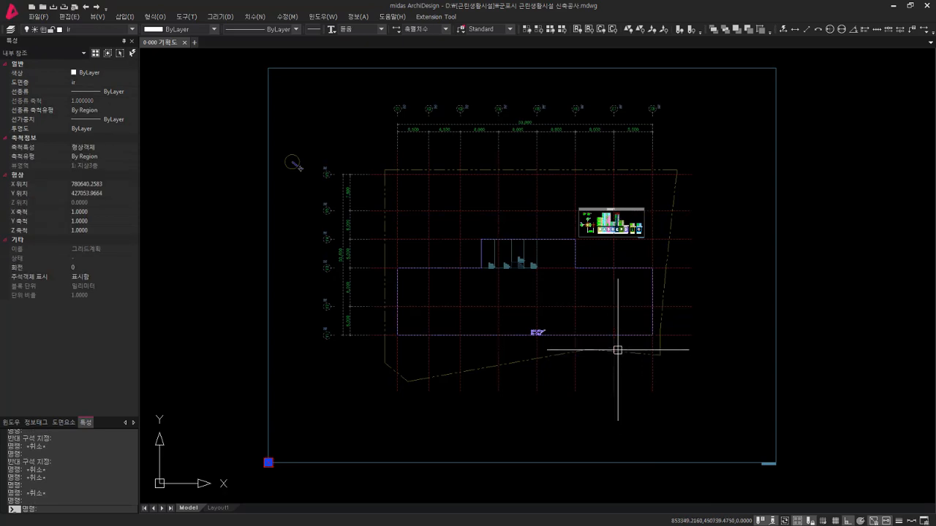
key(Escape)
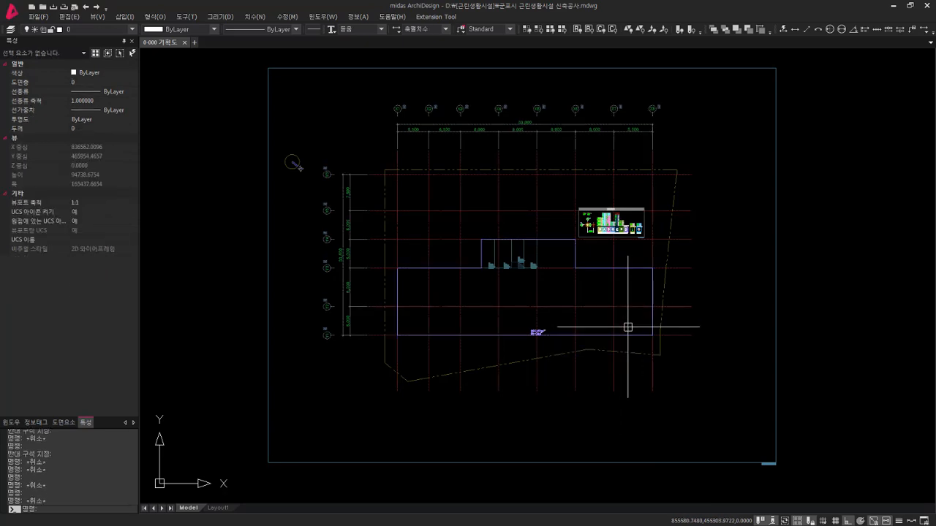
click(626, 336)
key(Escape)
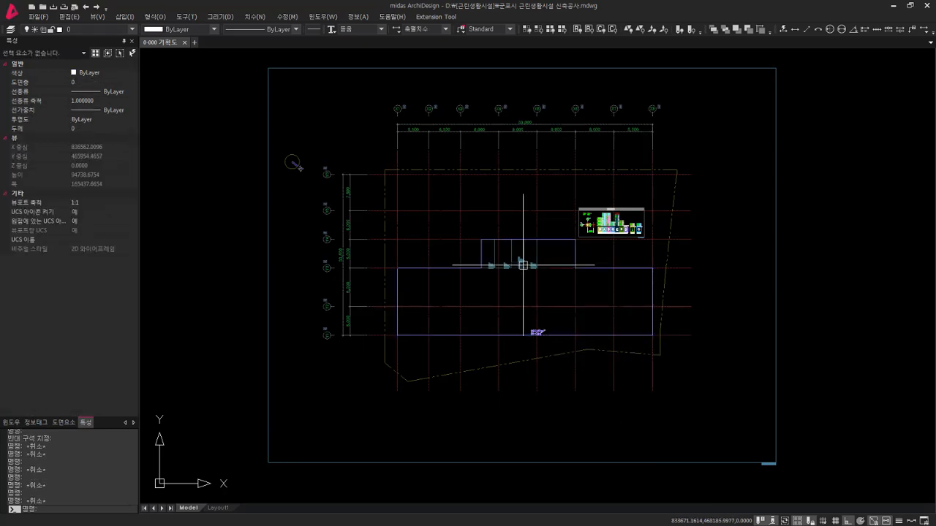
click(527, 267)
key(Escape)
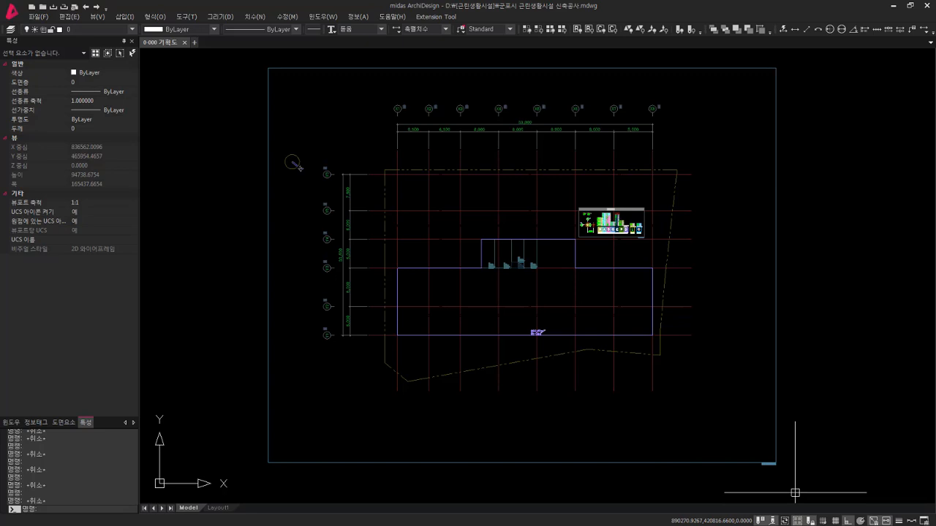
List the user lines among the in-use drawing elements and start drawing with the 그리드-상세 line
scroll(794, 493, up, 4)
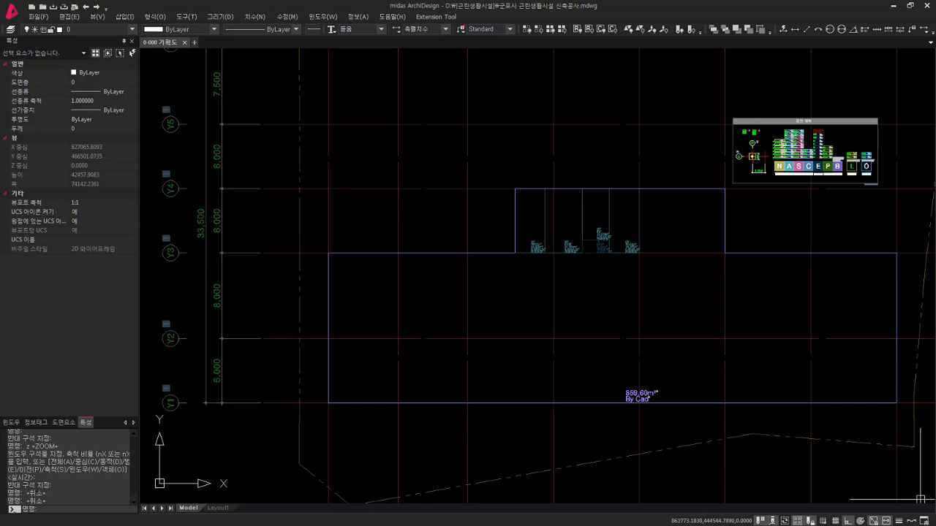
click(58, 424)
click(5, 87)
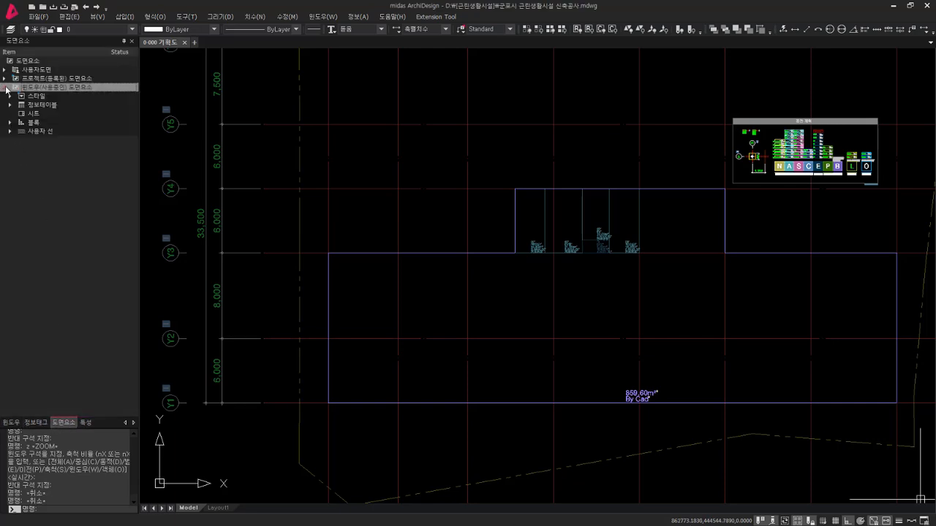
click(9, 131)
drag(65, 165, 400, 300)
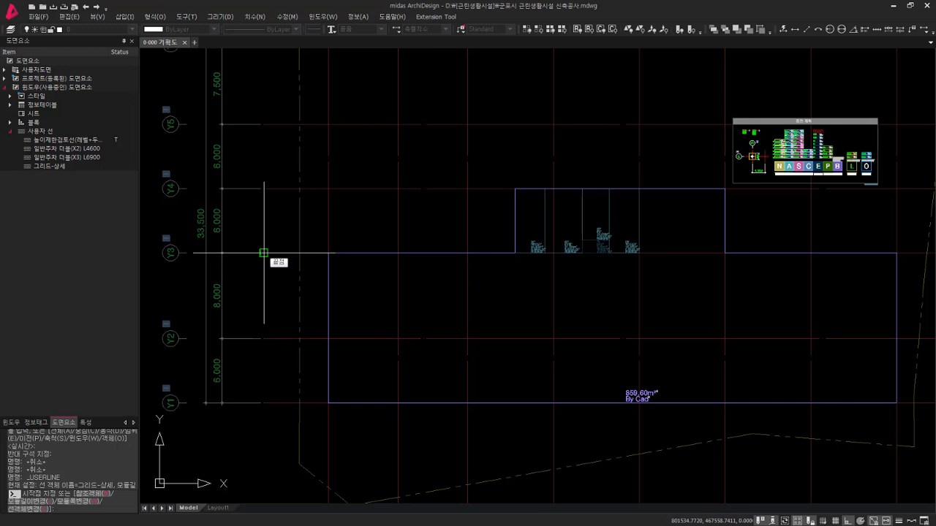
Draw a horizontal 그리드-상세 line along grid Y3 across the whole building width, offset 2500 toward grid Y2
click(263, 253)
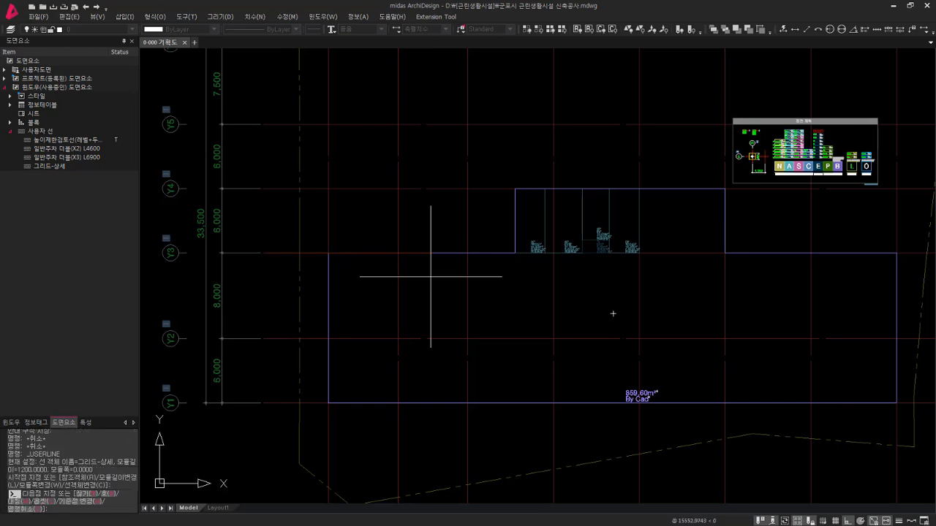
text(o)
key(Return)
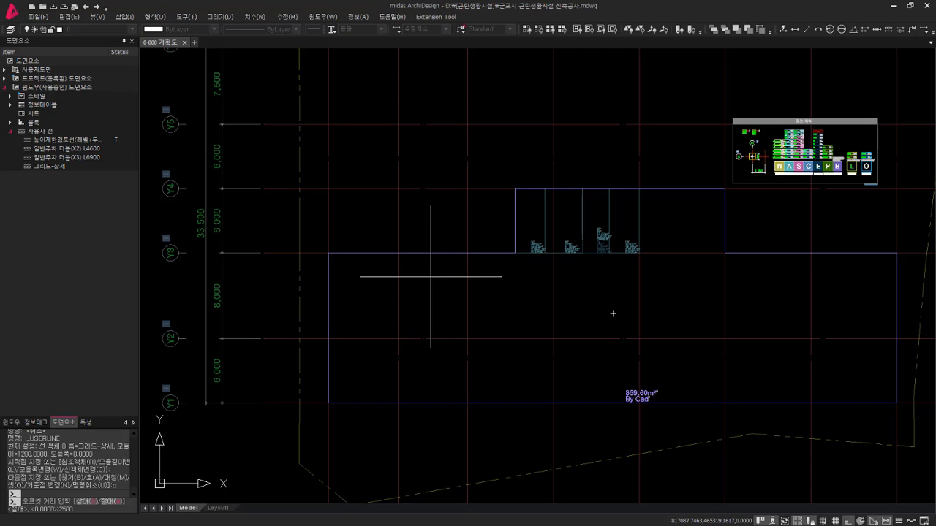
text(2500)
key(Return)
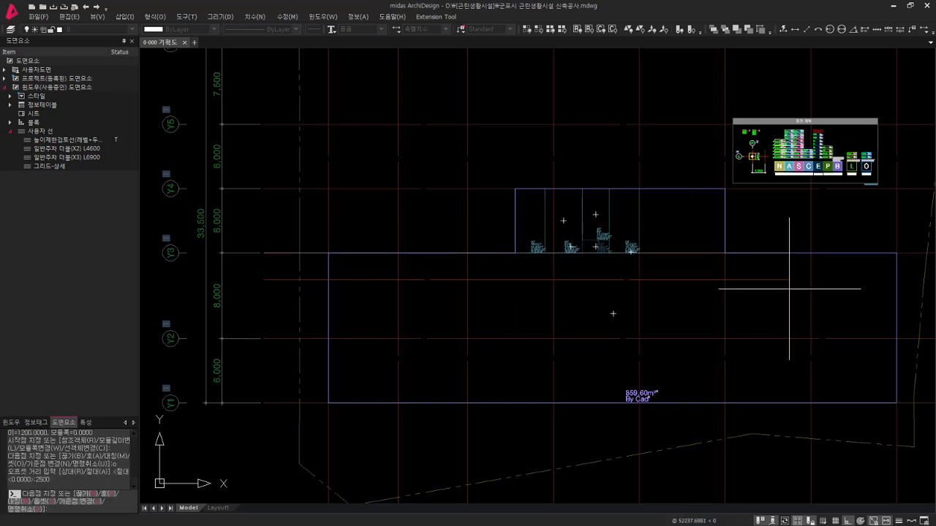
middle_drag(800, 290, 643, 292)
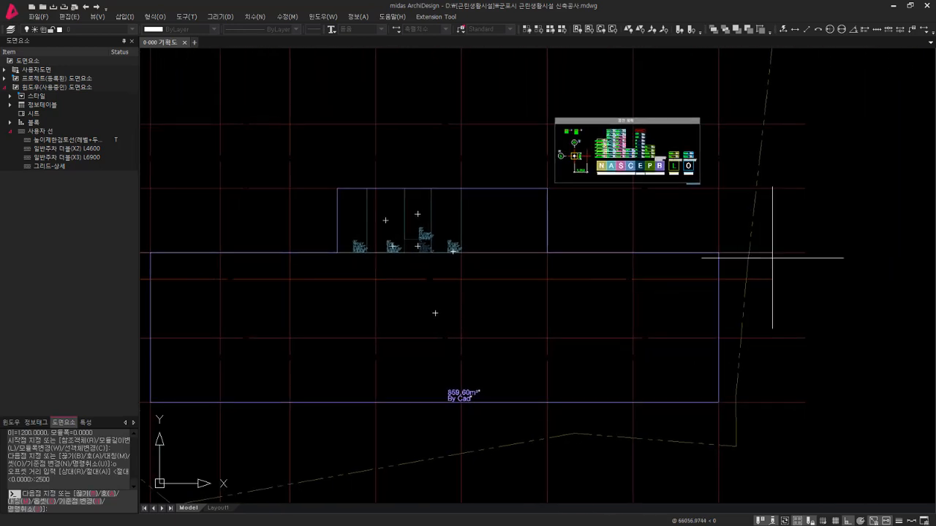
text(m)
key(Return)
click(803, 253)
key(Escape)
Draw a vertical 그리드-상세 line offset 1500 right of the 계단실2 room, starting 1000 above grid Y4 and ending past grid Y3
text(z)
key(Return)
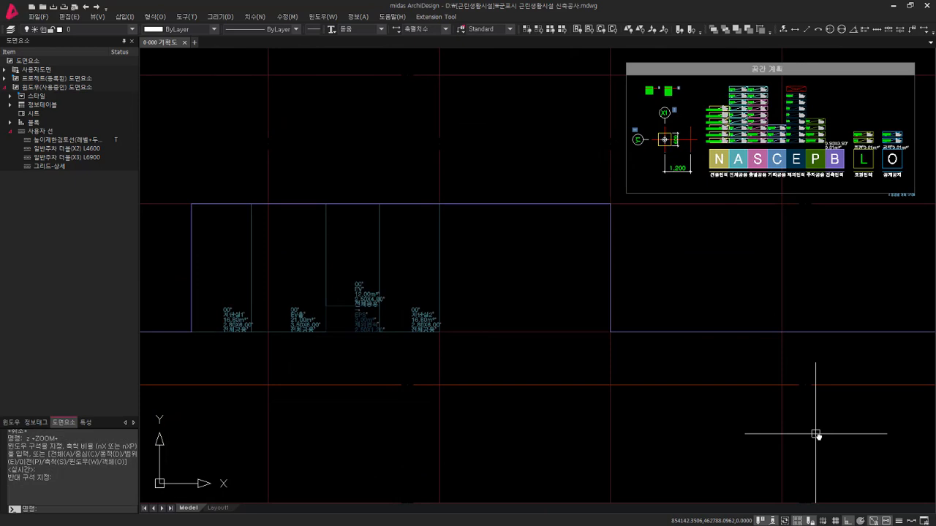
key(Escape)
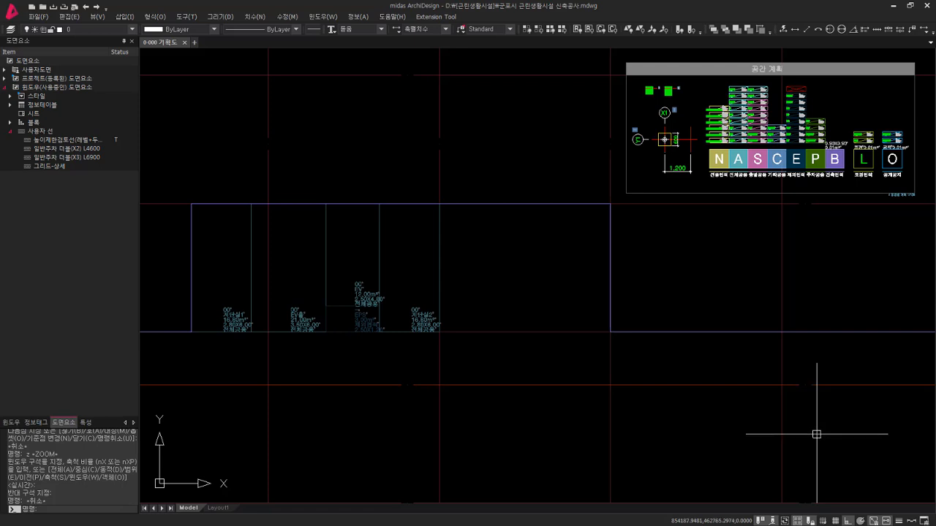
click(38, 168)
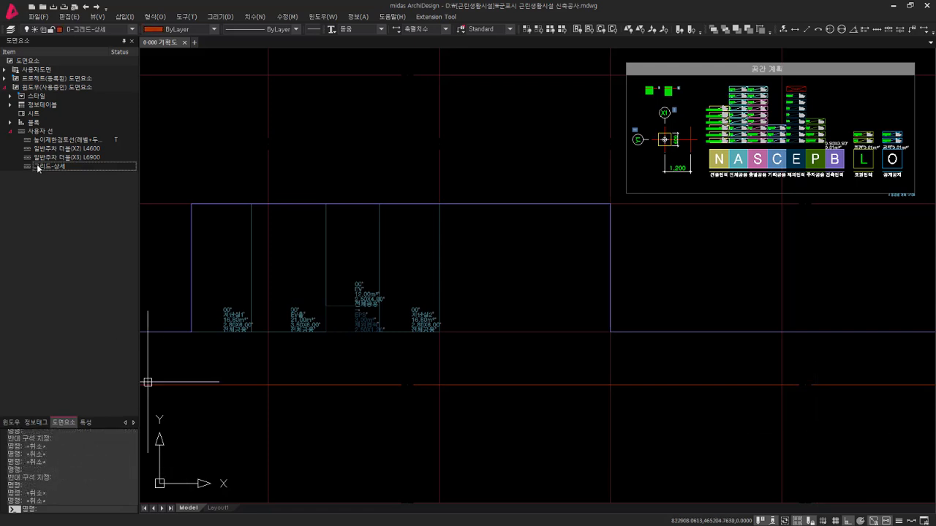
double_click(37, 169)
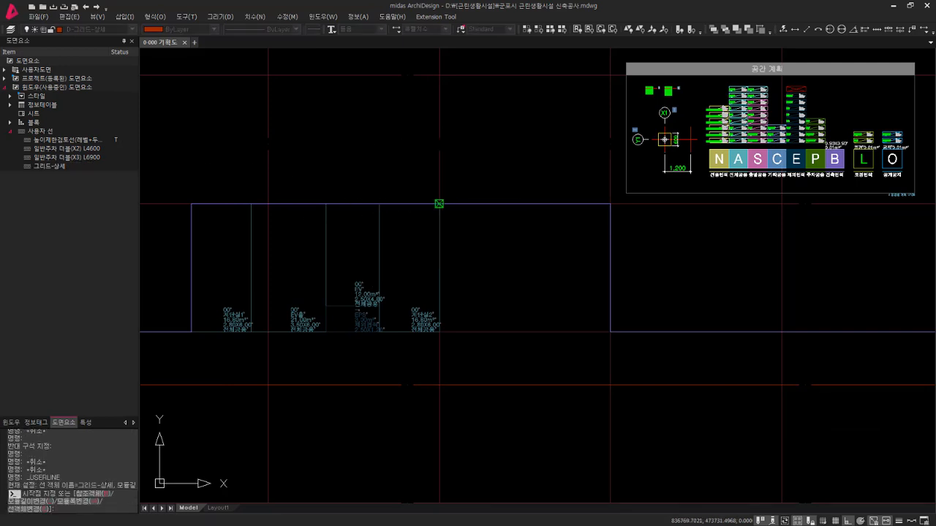
click(439, 204)
text(b)
key(Return)
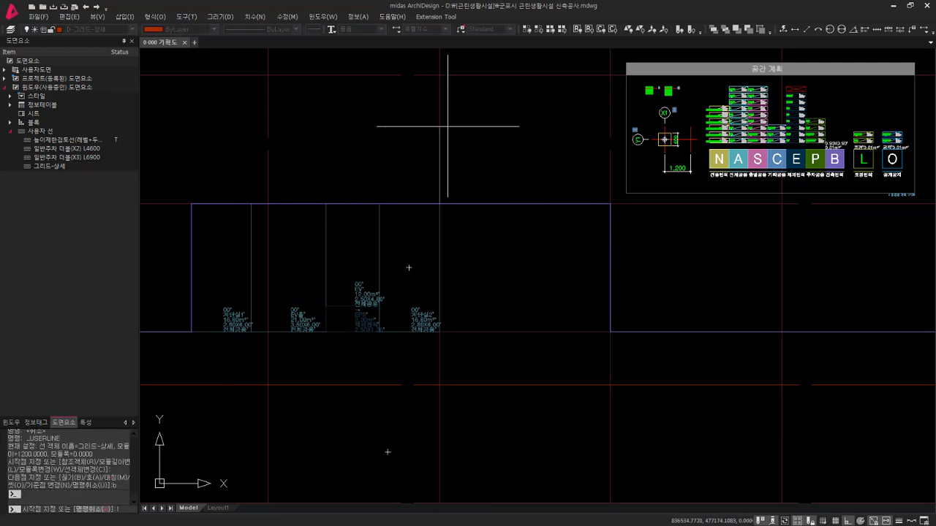
text(1000)
key(Return)
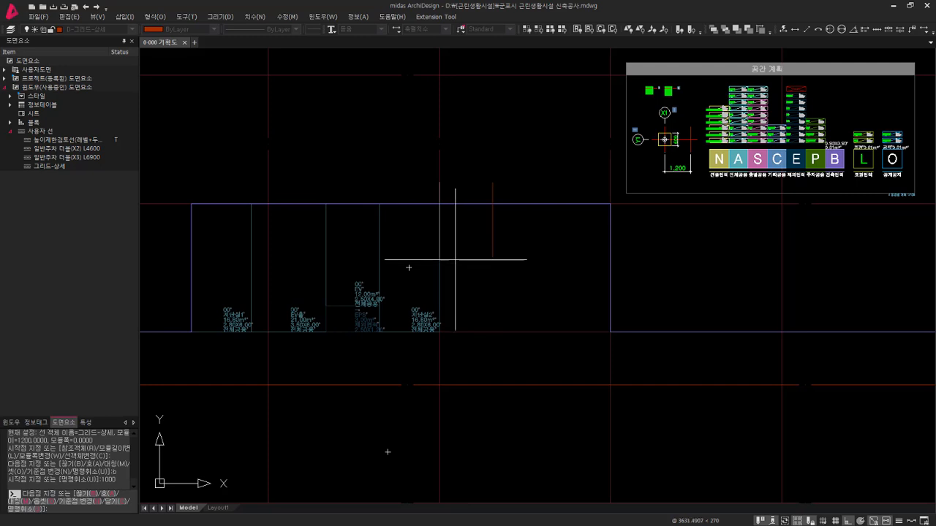
text(o)
key(Return)
text(150)
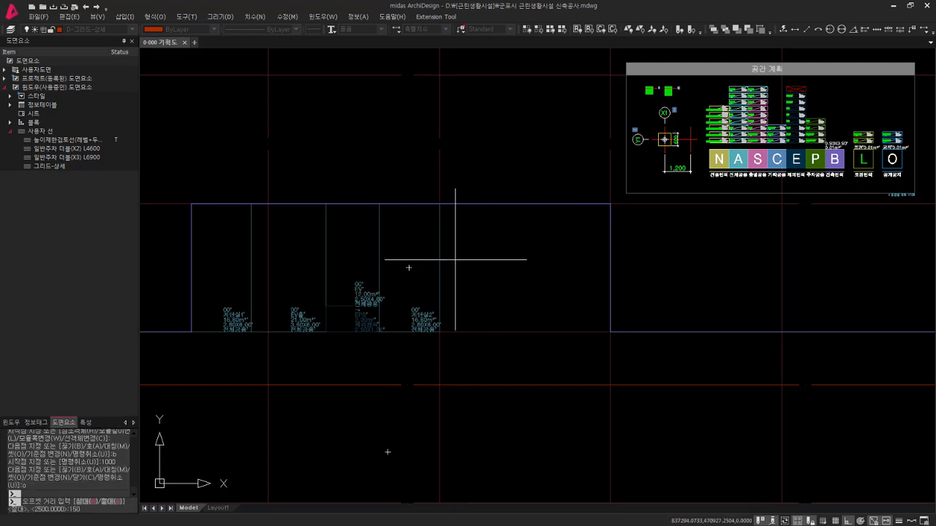
text(0)
key(Return)
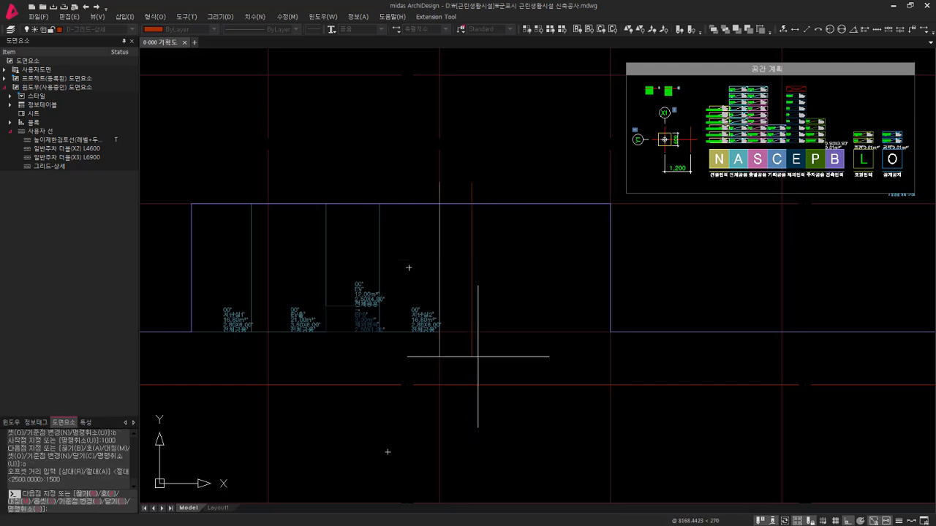
key(Return)
Draw a horizontal 그리드-상세 line 3000 below grid Y4 with offset 0, from the core's right edge to past the vertical detail line
key(Return)
click(610, 203)
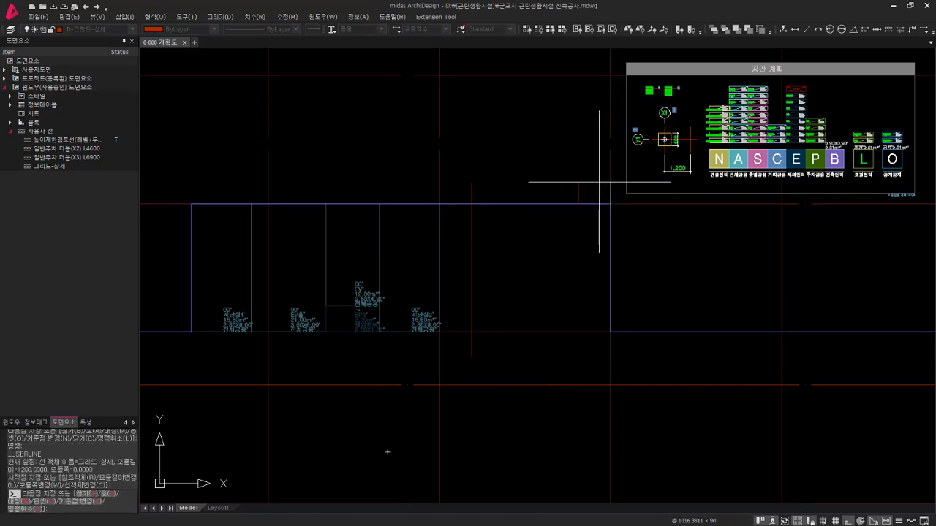
text(b)
key(Return)
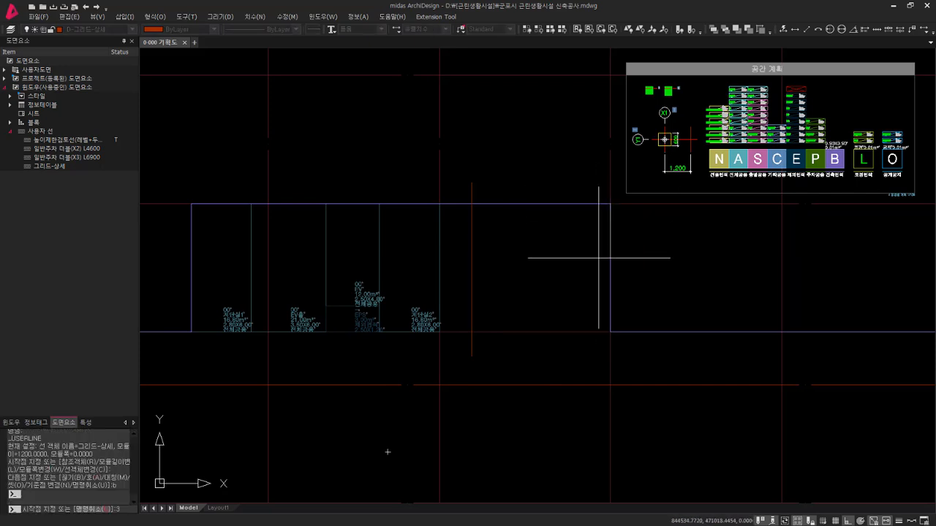
key(Return)
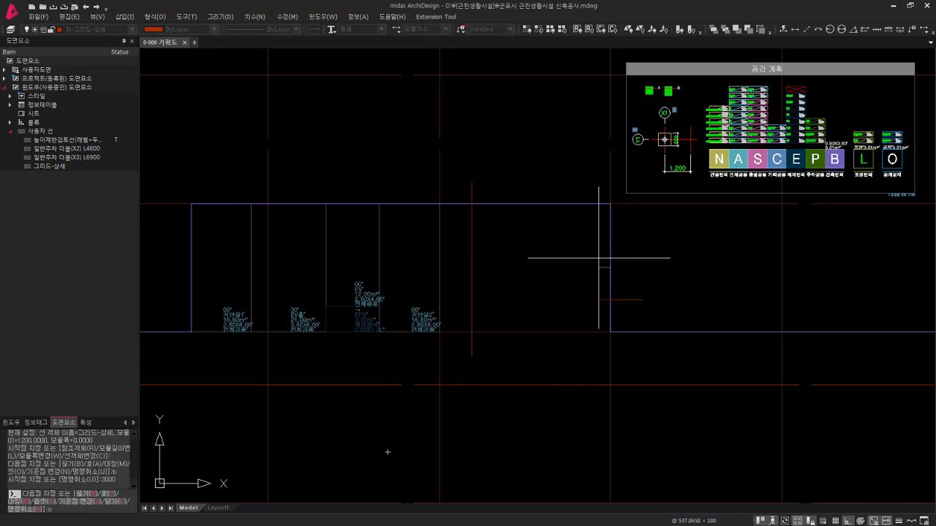
key(Return)
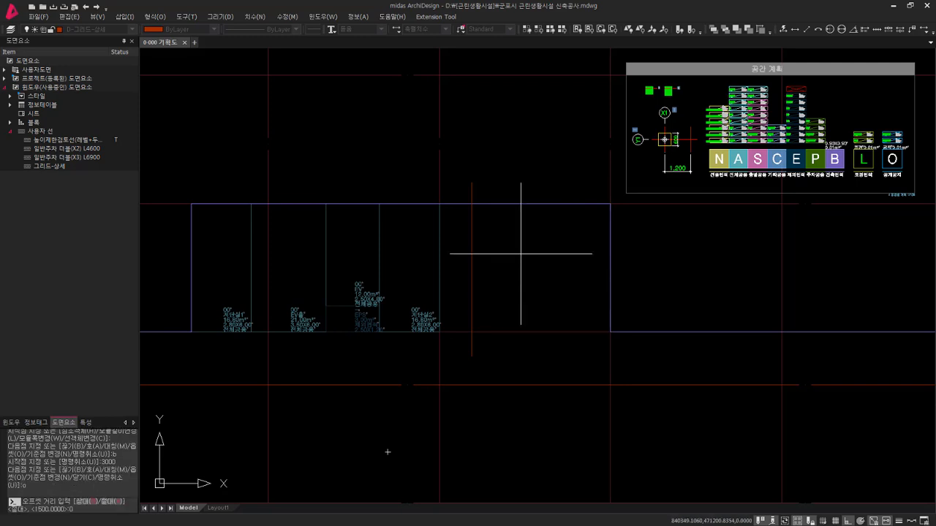
key(Return)
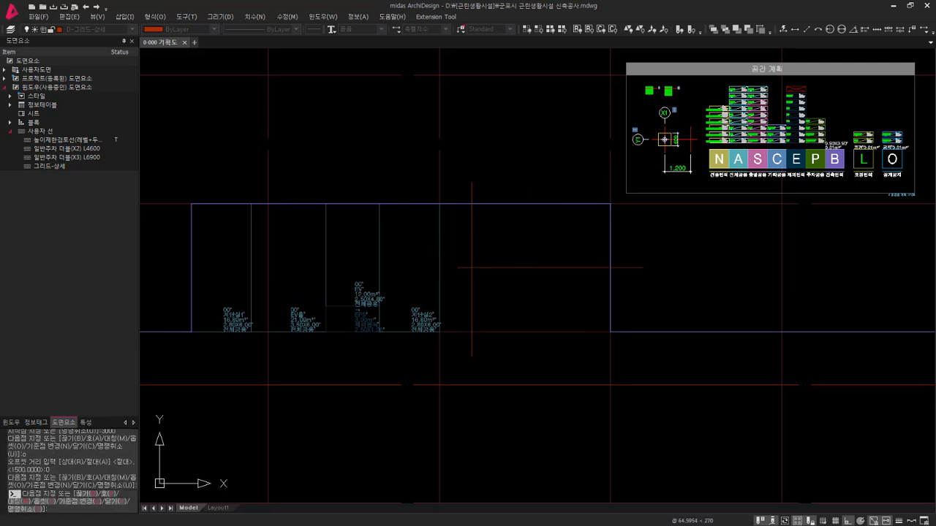
key(Return)
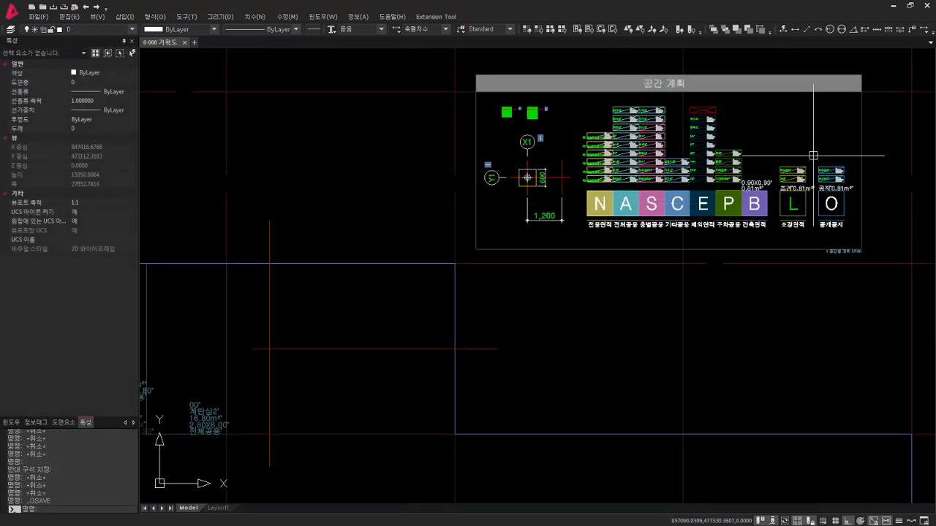
Draw a 화장실(남) 층별공용 area from the detail lines' intersection to the core's upper-right corner, using its 공간 계획 legend entry
text(z)
key(Return)
click(608, 122)
click(677, 225)
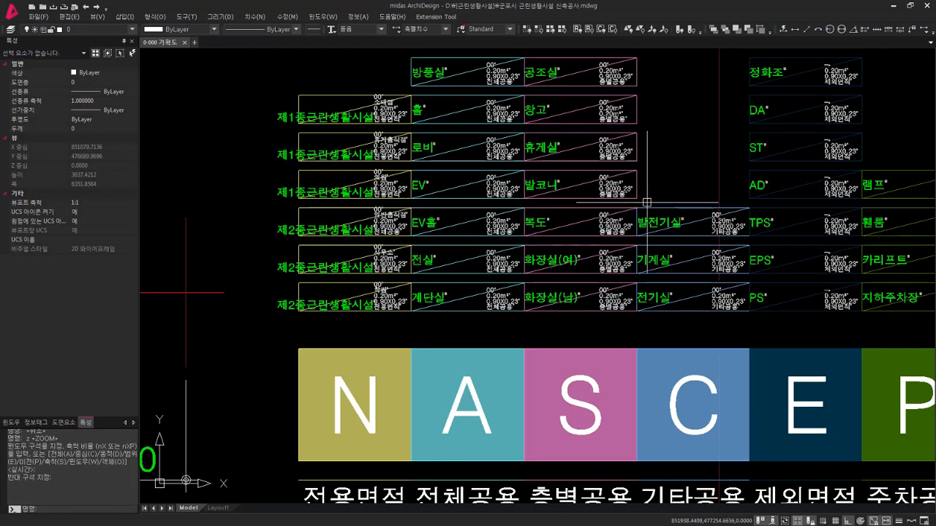
key(Escape)
click(587, 284)
scroll(476, 290, down, 2)
middle_drag(476, 291, 778, 208)
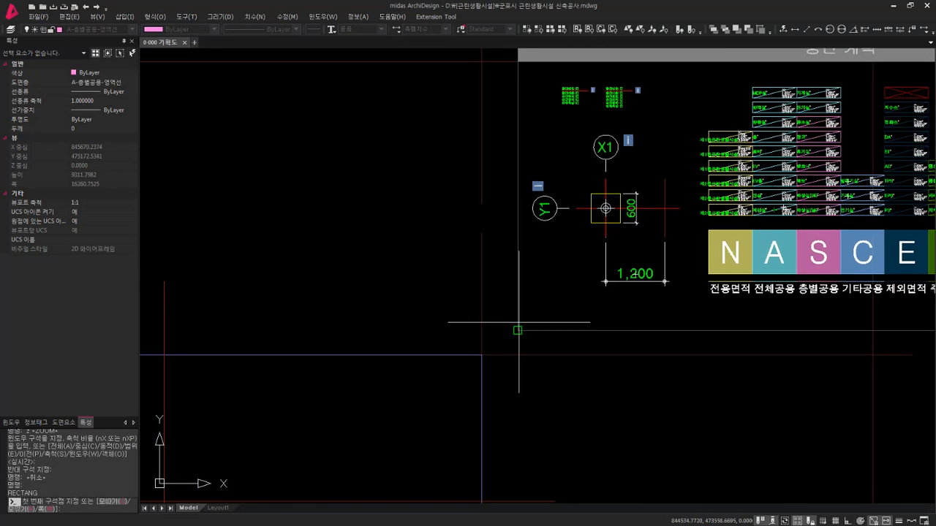
middle_drag(546, 293, 684, 196)
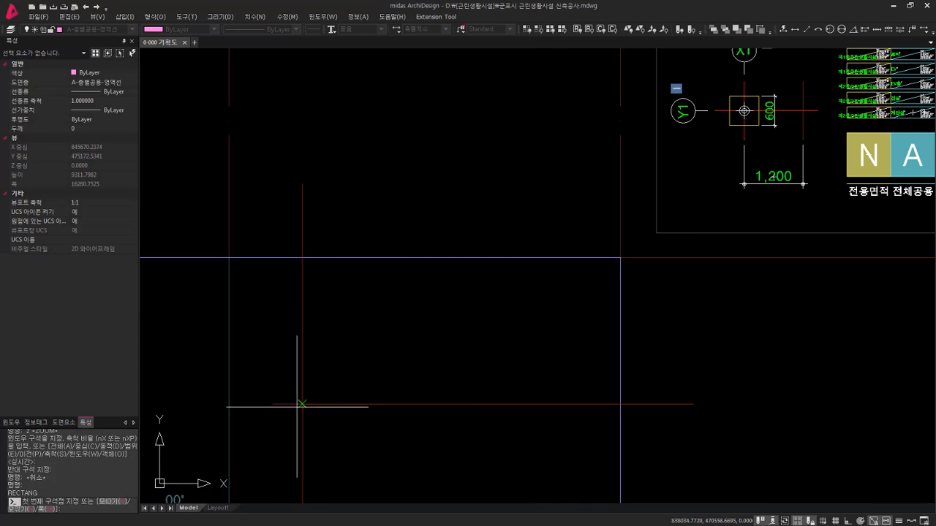
click(302, 404)
click(620, 257)
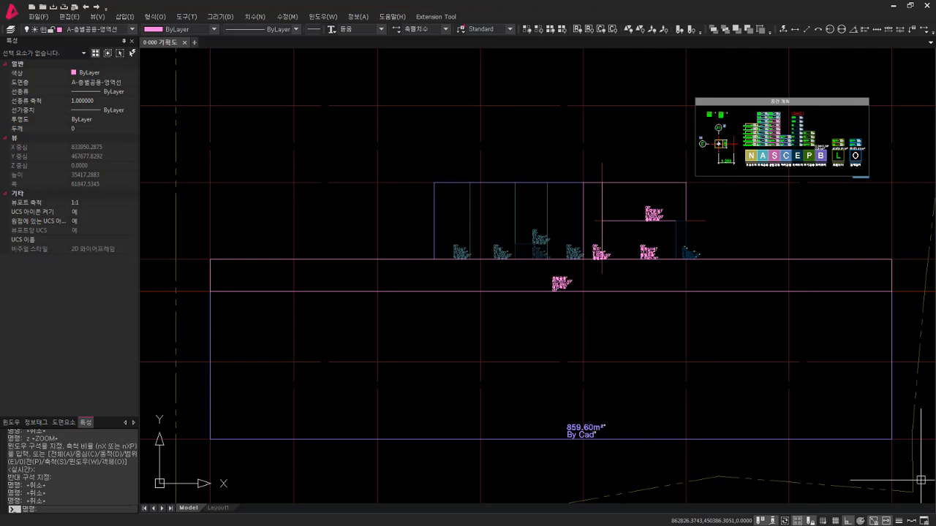
Draw a 6.50 × 11.50 m 의원 전용면적 area in the building's leftmost bay, from grid Y1 up to the corridor edge
key(Escape)
text(z)
key(space)
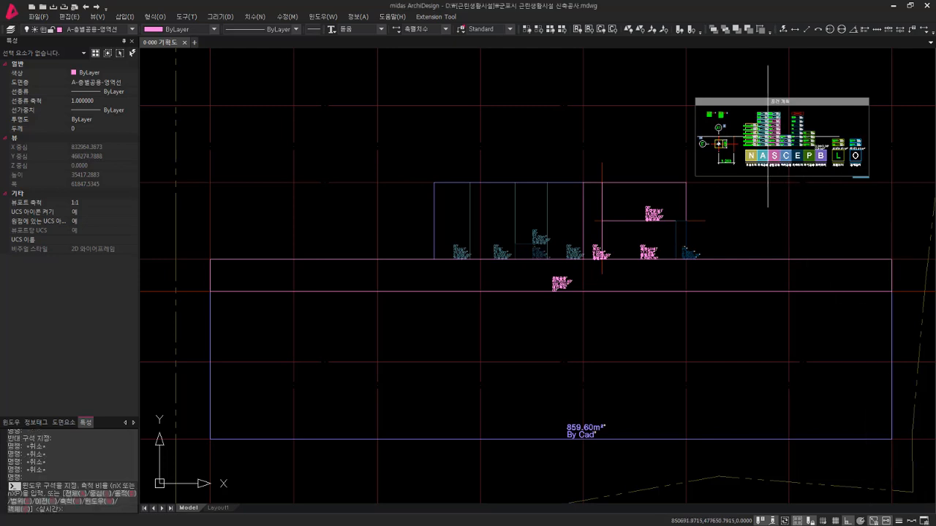
click(744, 115)
click(785, 168)
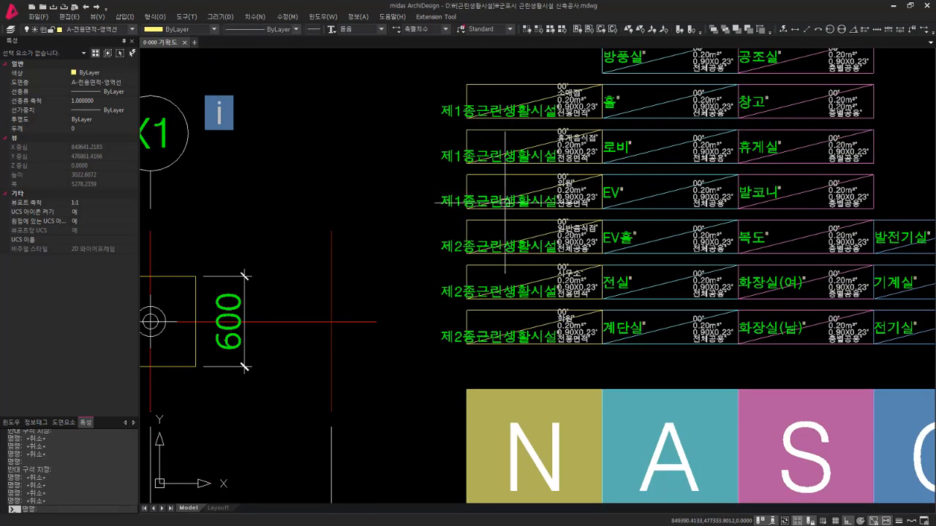
text(rec)
key(space)
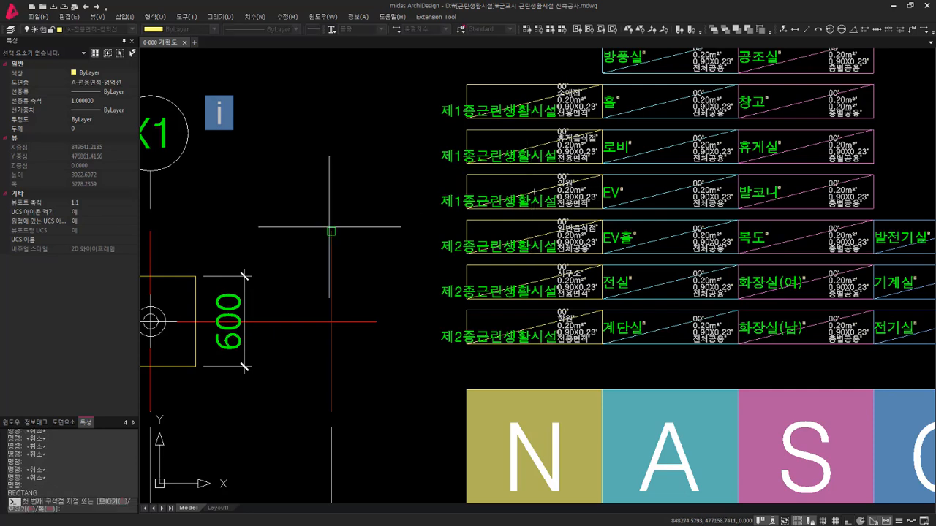
scroll(384, 251, down, 6)
scroll(377, 260, down, 2)
middle_drag(348, 298, 608, 109)
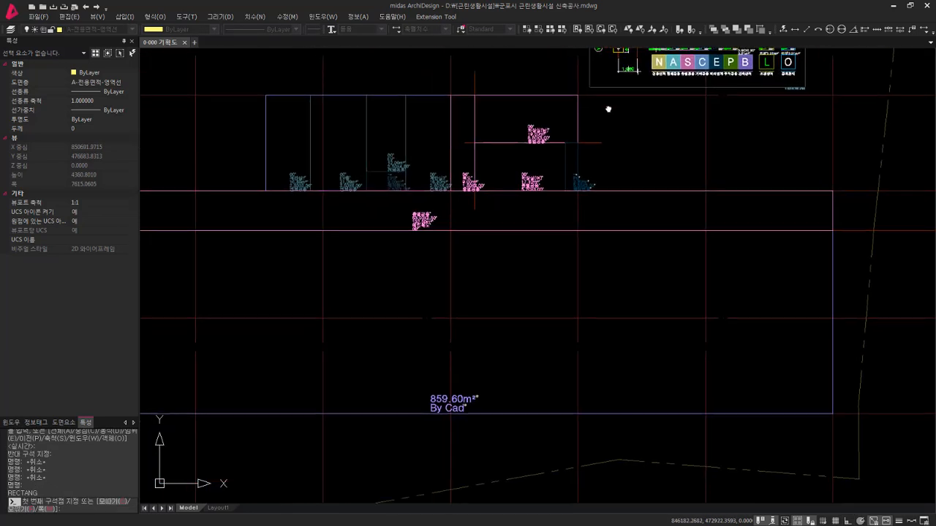
middle_drag(412, 271, 731, 267)
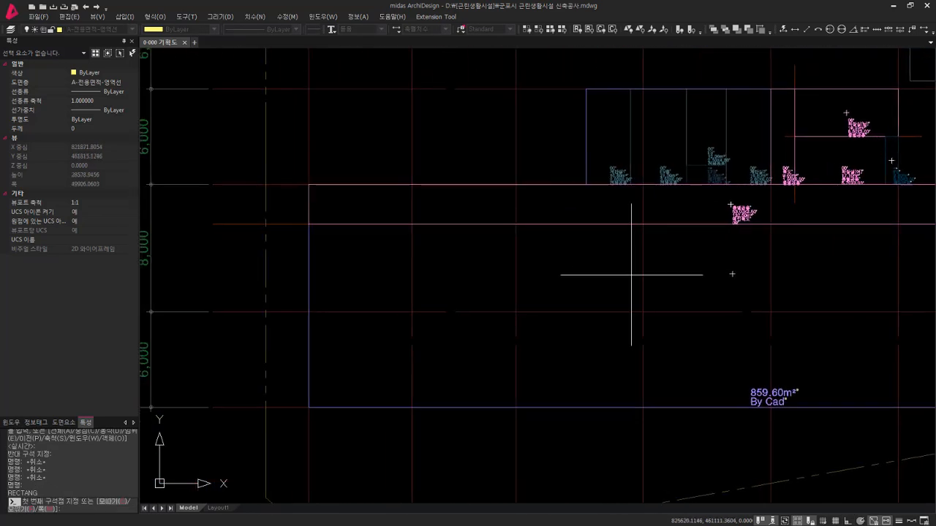
click(309, 406)
click(412, 223)
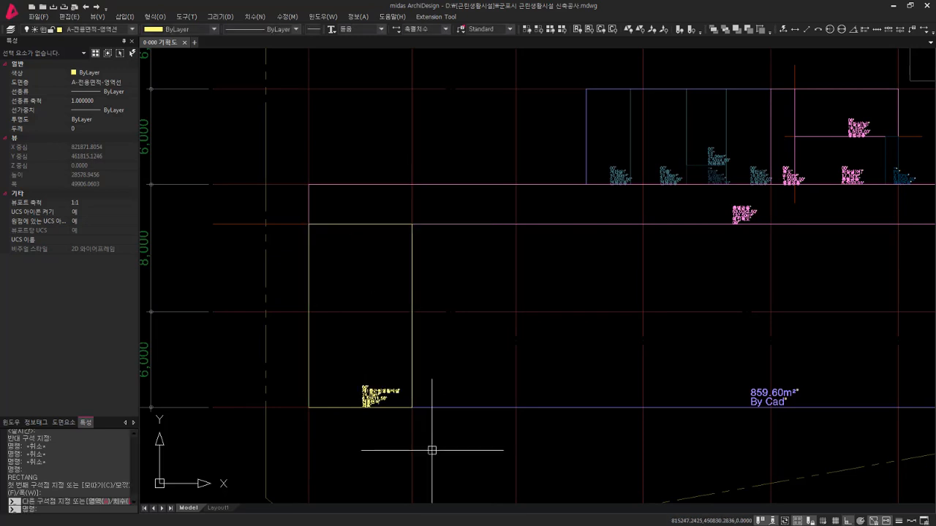
Set the pattern number in the new 의원 area's tag to 01
text(z)
key(space)
click(298, 213)
click(441, 429)
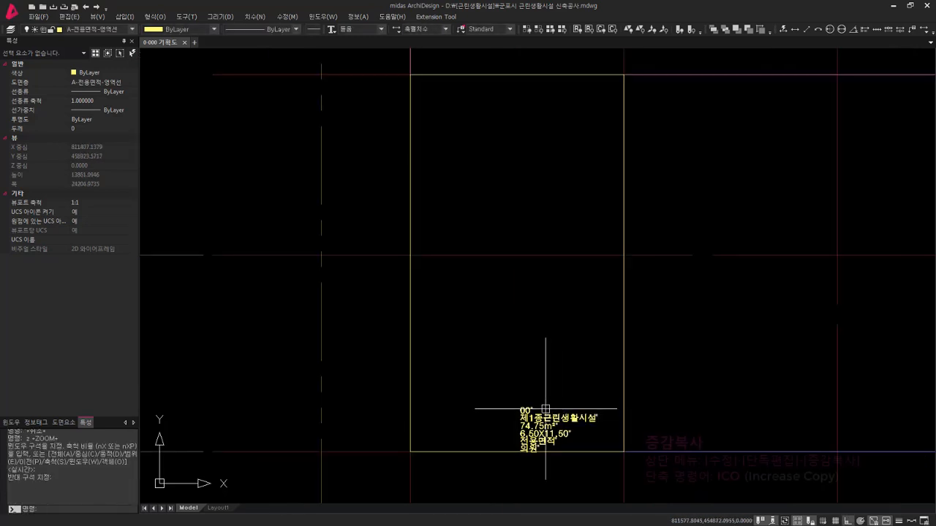
double_click(531, 408)
text(01)
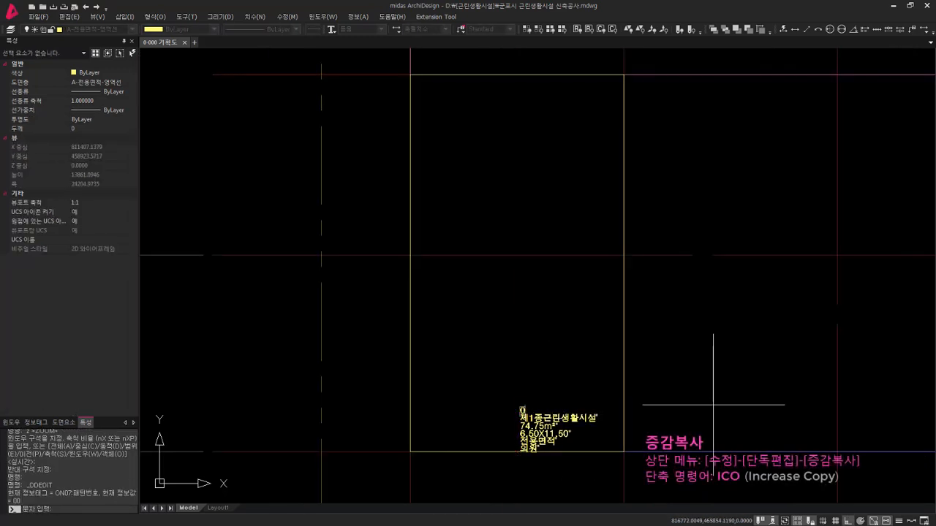
key(Return)
key(Escape)
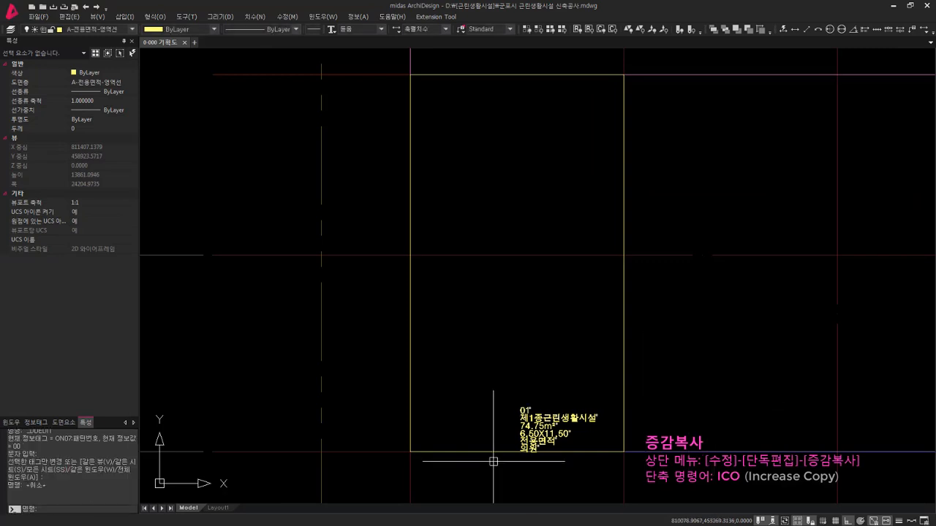
text(ico)
key(Return)
key(Escape)
key(Escape)
key(Escape)
key(Escape)
Increase-copy the 01 의원 area with its tag into the adjacent bay as 02, aligning their lower corners
text(ico)
key(Return)
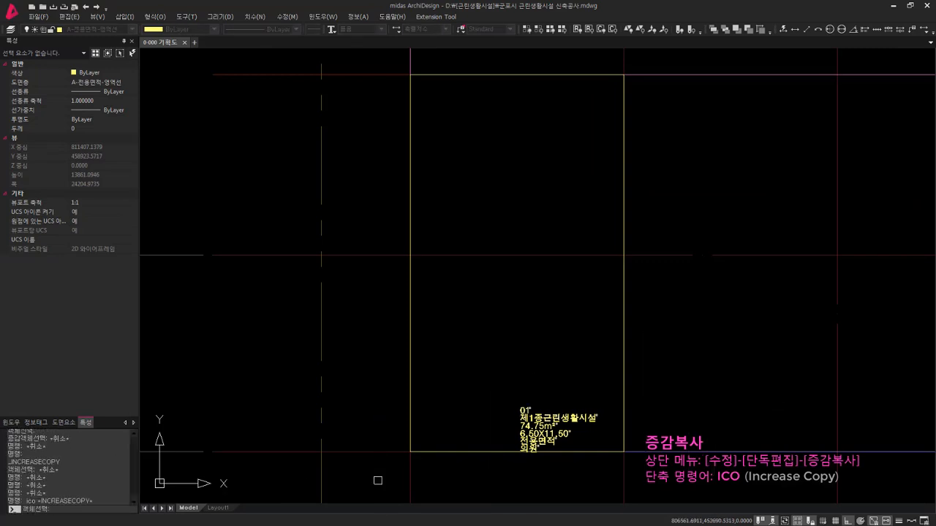
click(519, 407)
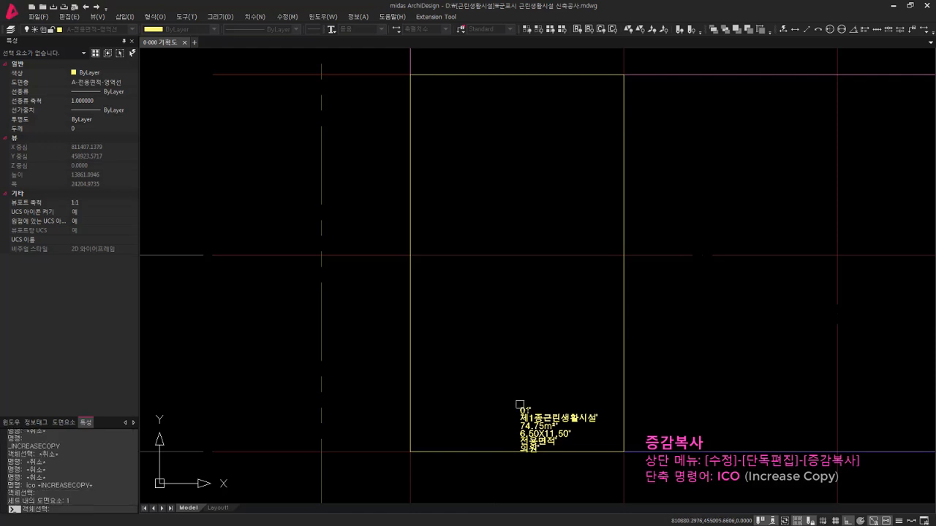
click(501, 412)
click(649, 471)
click(593, 451)
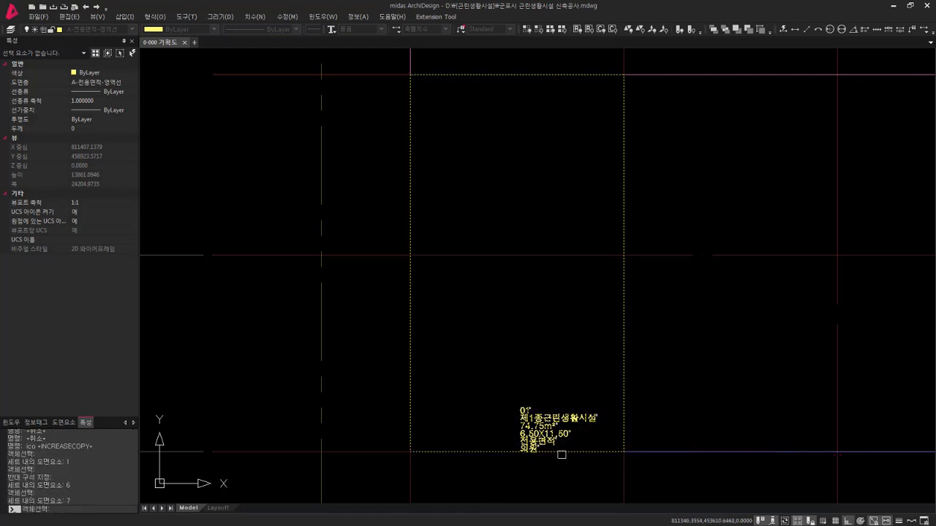
key(Return)
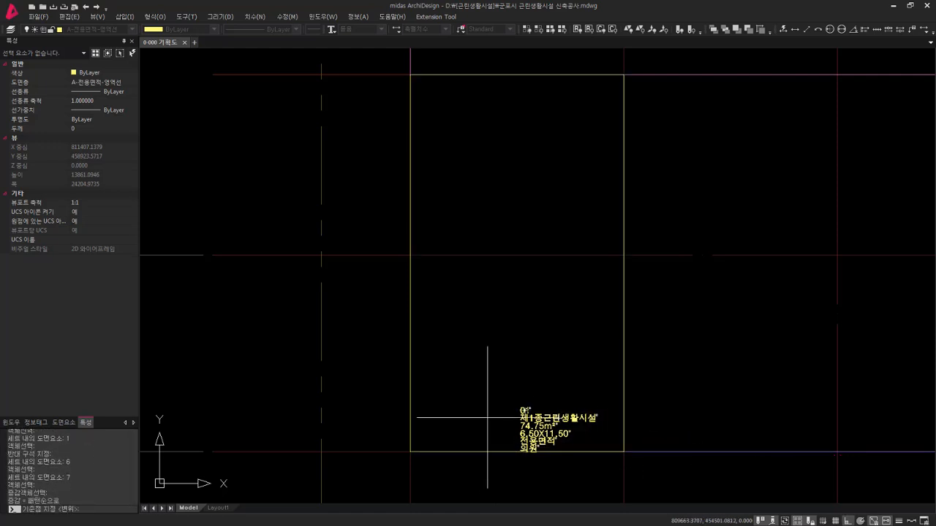
click(411, 451)
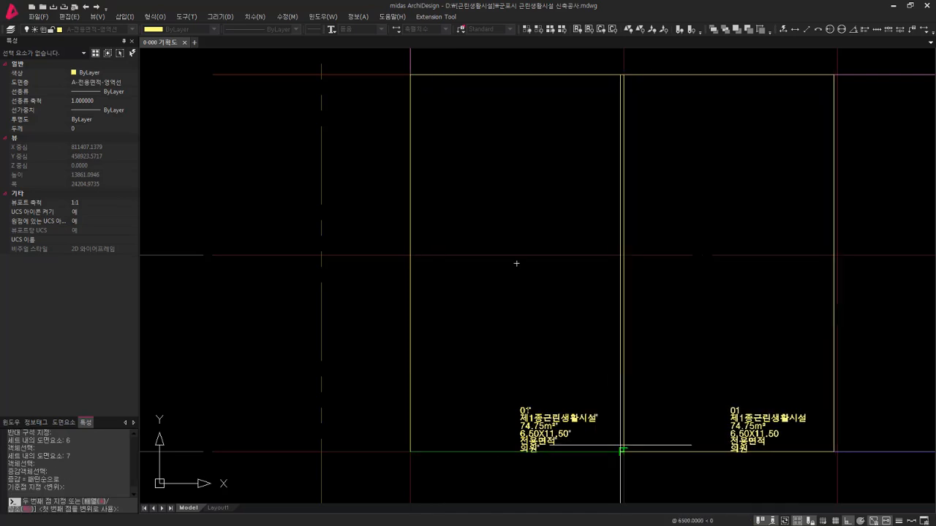
click(623, 452)
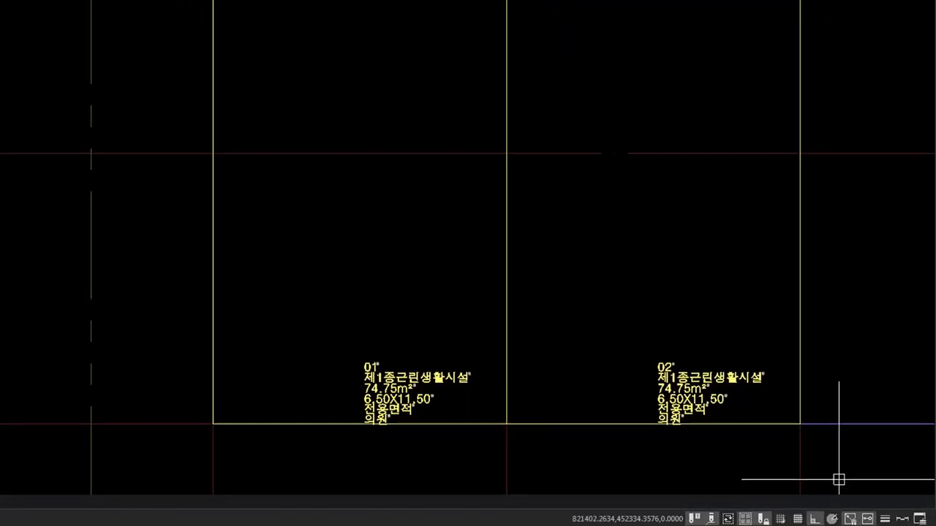
key(Escape)
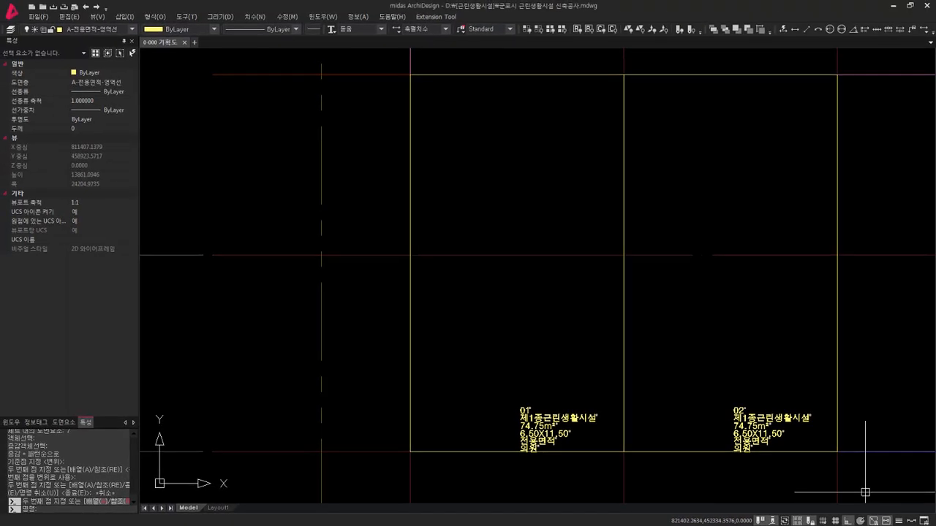
Draw an 8.00 × 11.50 m 의원 전용면적 area in the third bay, beside area 02 and up to the corridor edge
scroll(865, 492, down, 1)
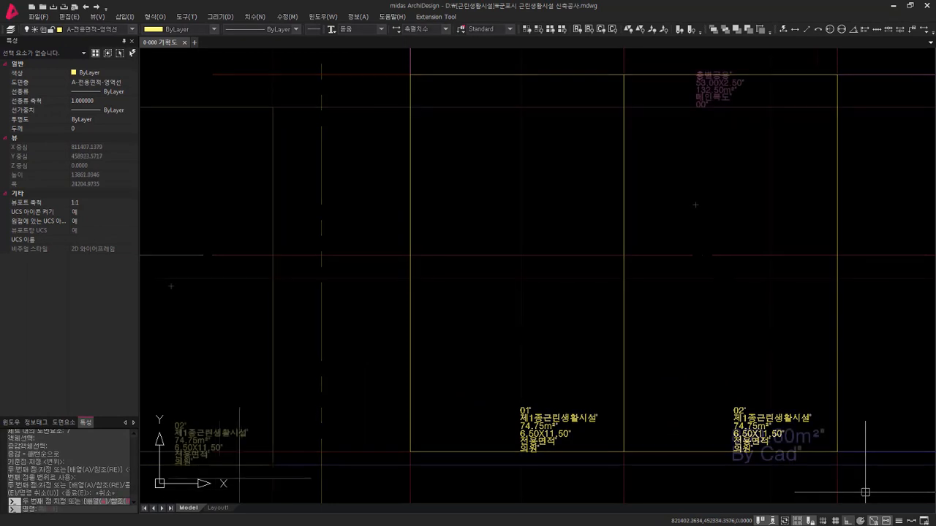
middle_drag(865, 492, 307, 479)
text(rec)
key(Return)
click(272, 465)
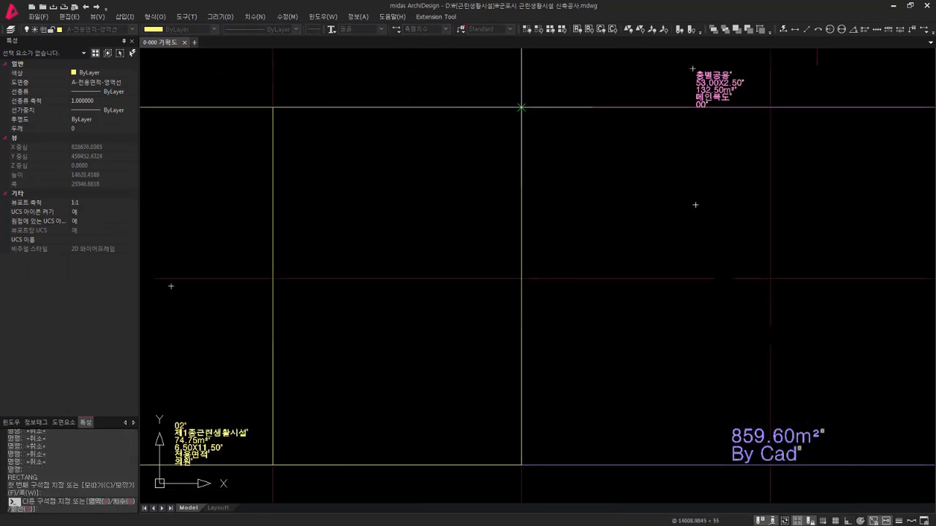
click(522, 109)
key(Escape)
key(Escape)
Set the pattern number in the third bay's 의원 area tag to 03
double_click(403, 427)
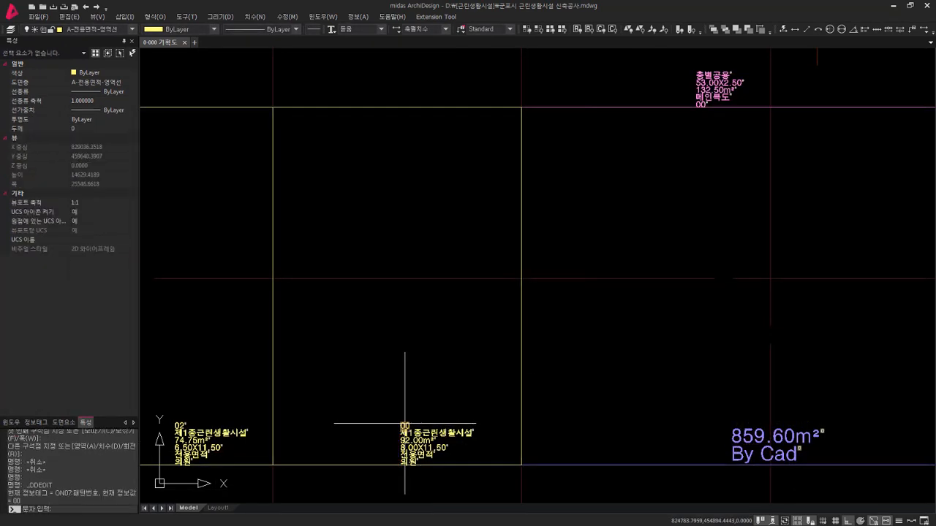
key(Return)
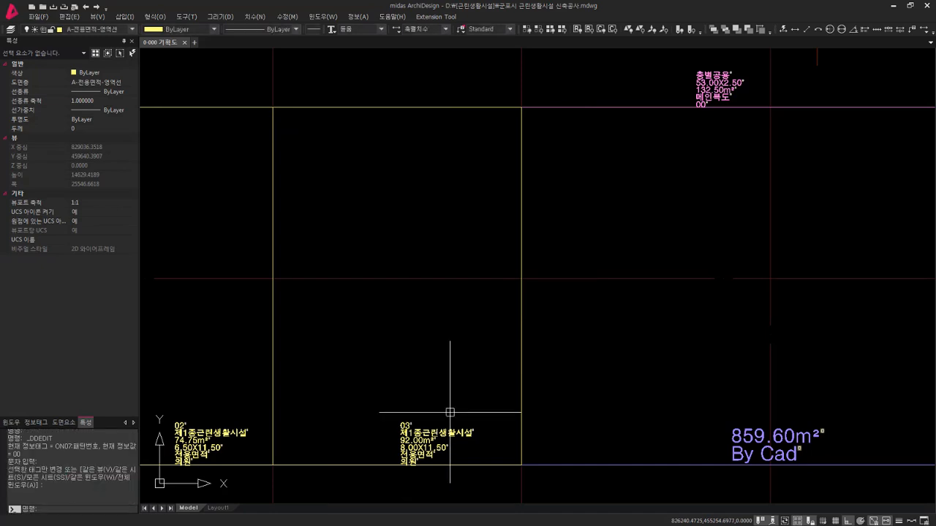
key(Escape)
key(Escape)
key(Escape)
Increase-copy the 03 의원 area with its tag into the four remaining bays, numbering the copies 04 to 07
text(ico)
key(Return)
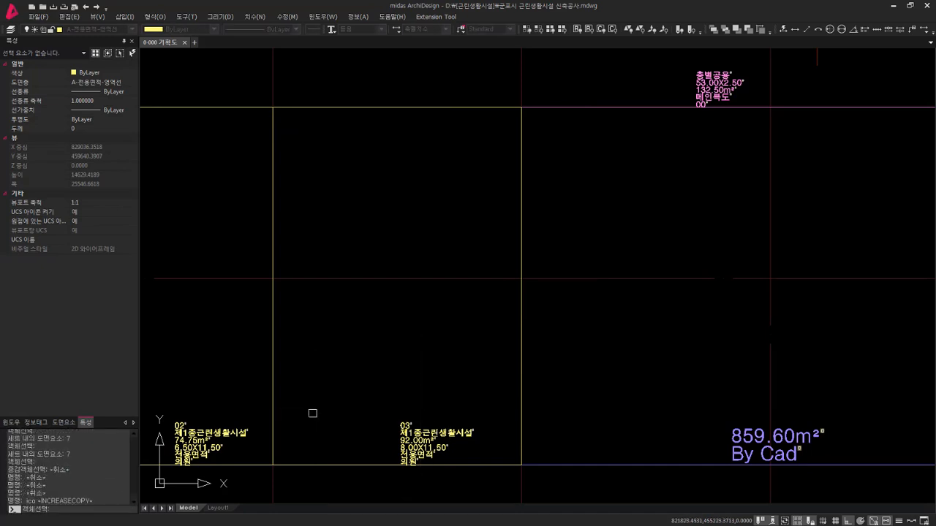
click(339, 361)
click(474, 471)
click(476, 466)
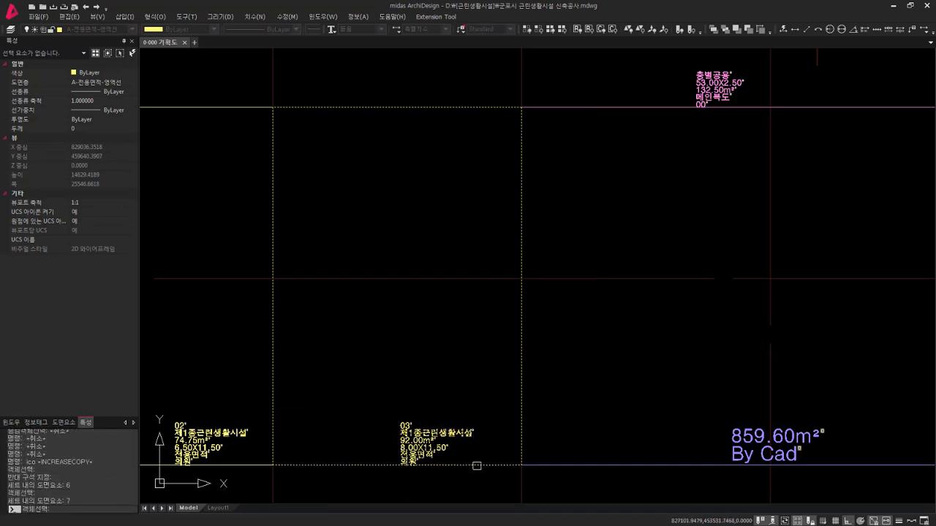
key(Return)
key(Return)
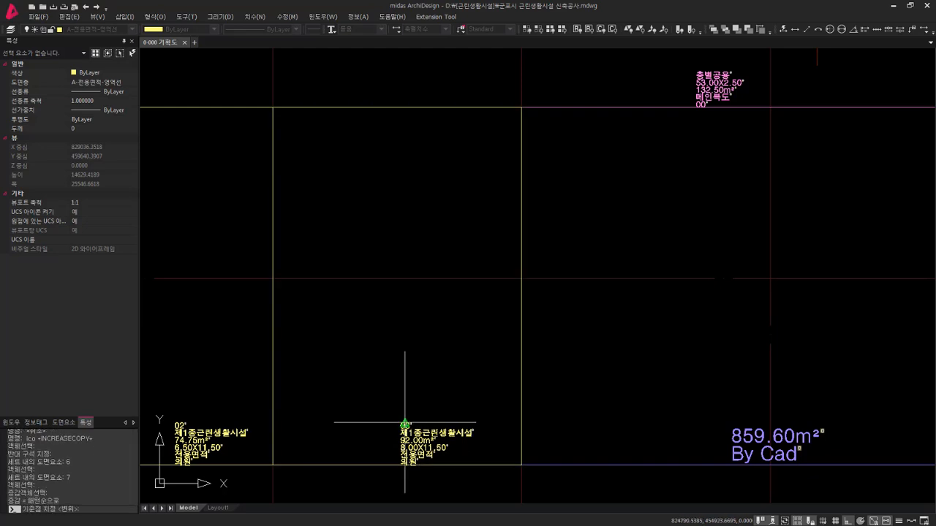
click(272, 465)
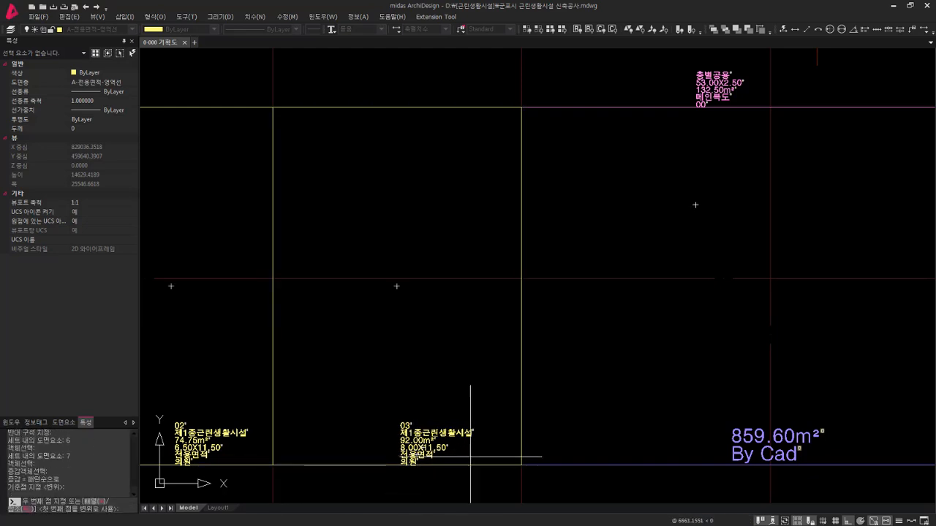
click(521, 465)
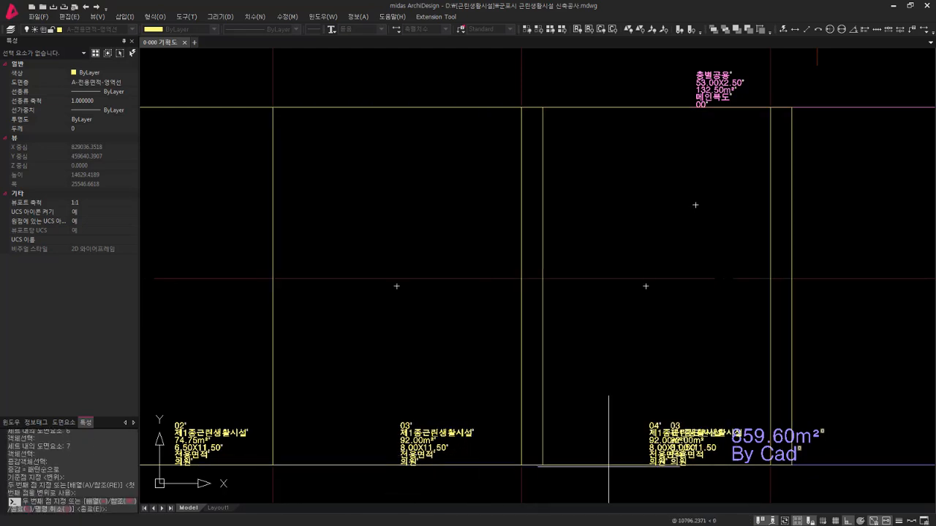
click(770, 465)
middle_drag(775, 482, 264, 482)
click(458, 462)
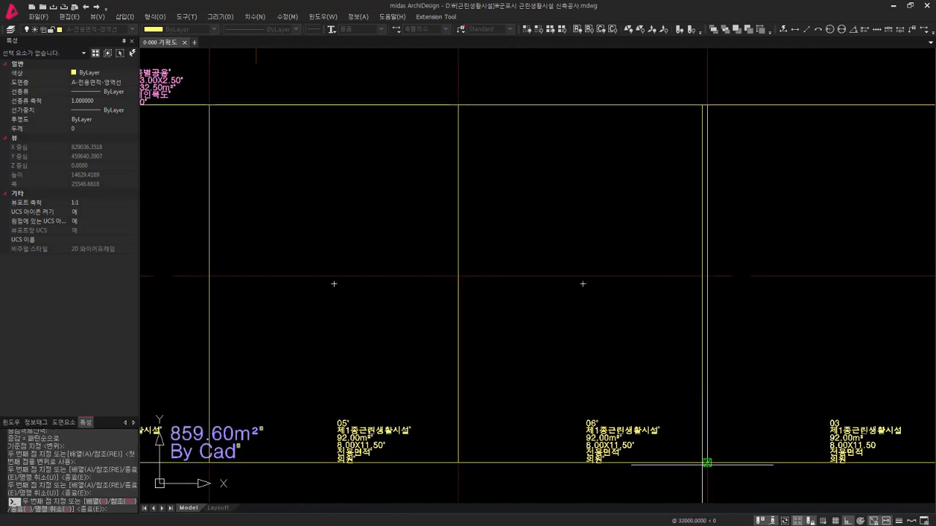
click(707, 462)
middle_drag(706, 462, 578, 473)
key(Escape)
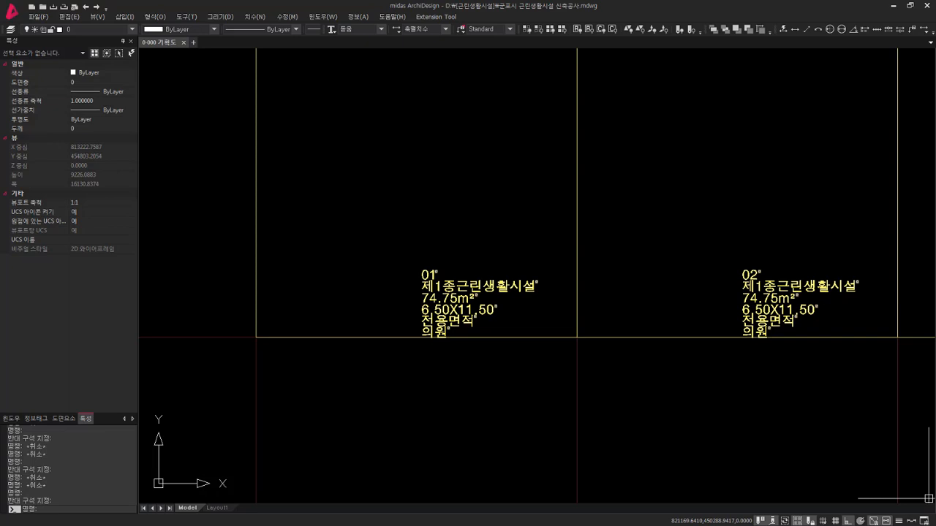
Insert the 실정보-이름+패턴번호+면적 block as an information tag for the 01 의원 area
click(63, 418)
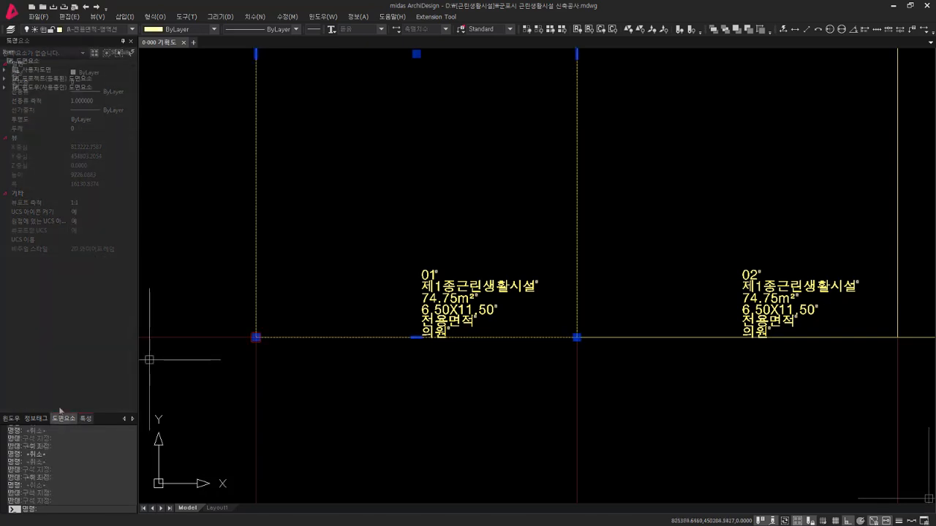
click(5, 88)
click(5, 88)
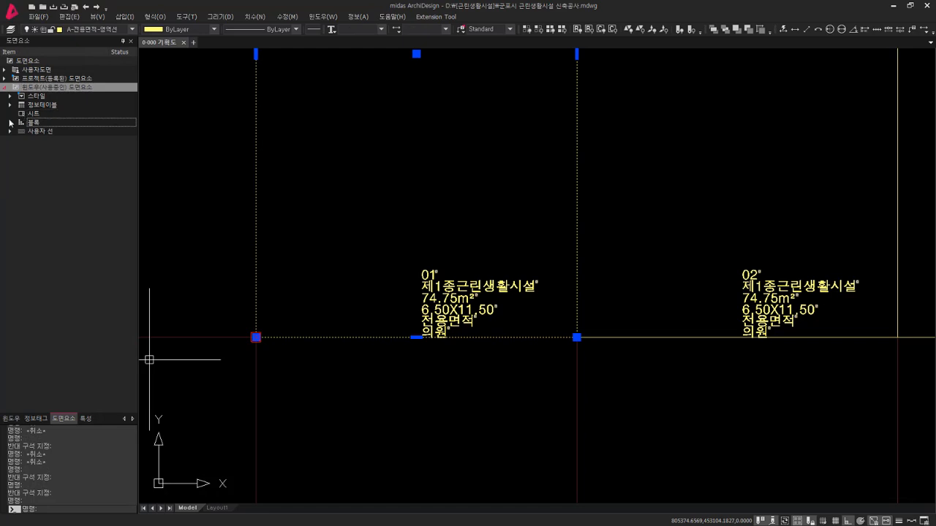
click(9, 122)
double_click(60, 359)
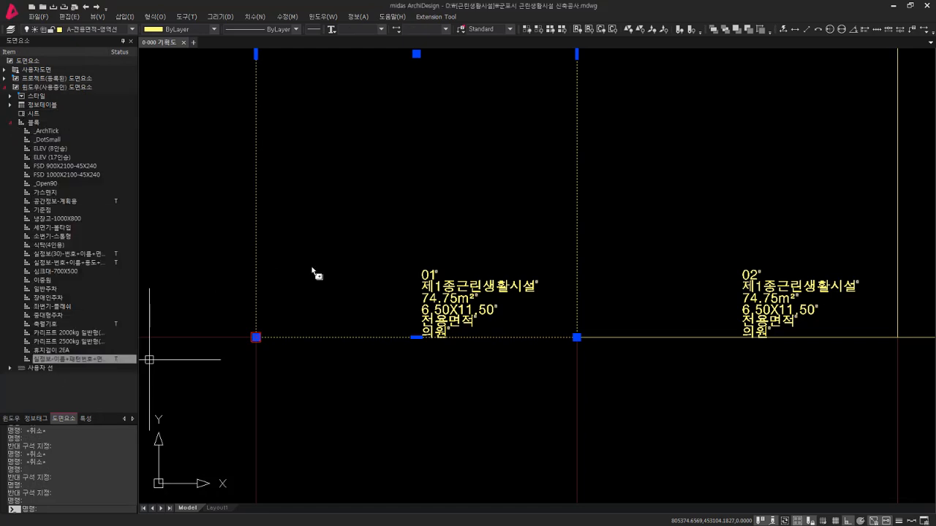
mouse_move(396, 219)
middle_down()
mouse_move(402, 271)
mouse_move(429, 335)
middle_up()
key(Escape)
key(Escape)
Turn ortho off and move the inserted room information tag into the middle of the 01 의원 area
text(m)
key(Return)
click(389, 259)
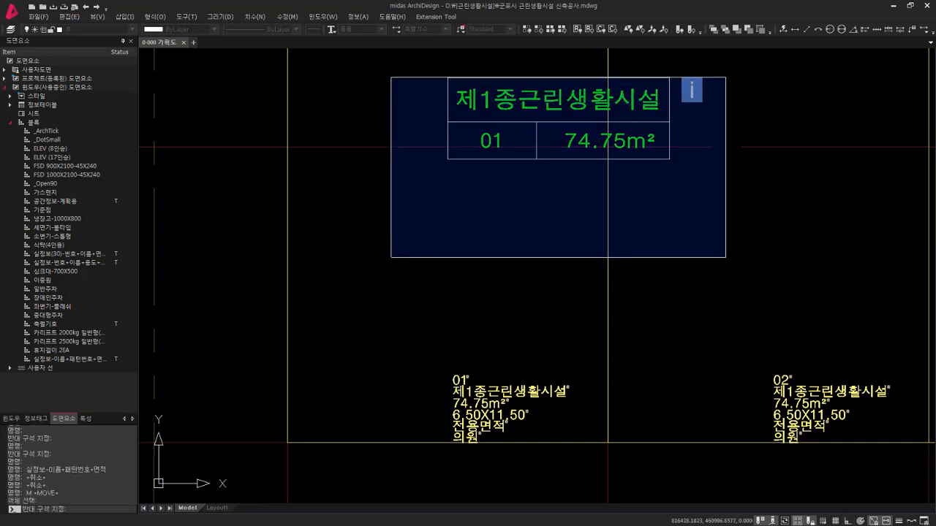
click(725, 76)
key(Return)
click(609, 140)
key(F8)
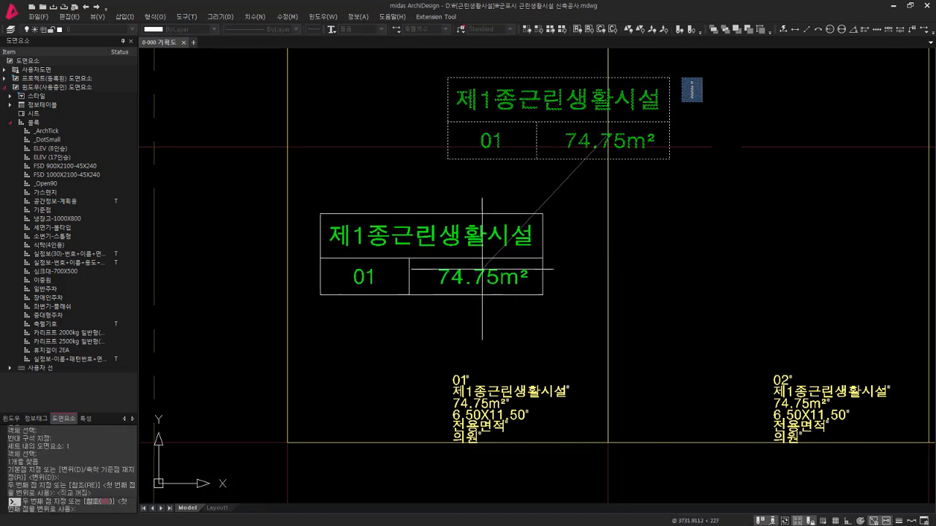
click(345, 249)
key(Escape)
key(Escape)
text(e)
key(Return)
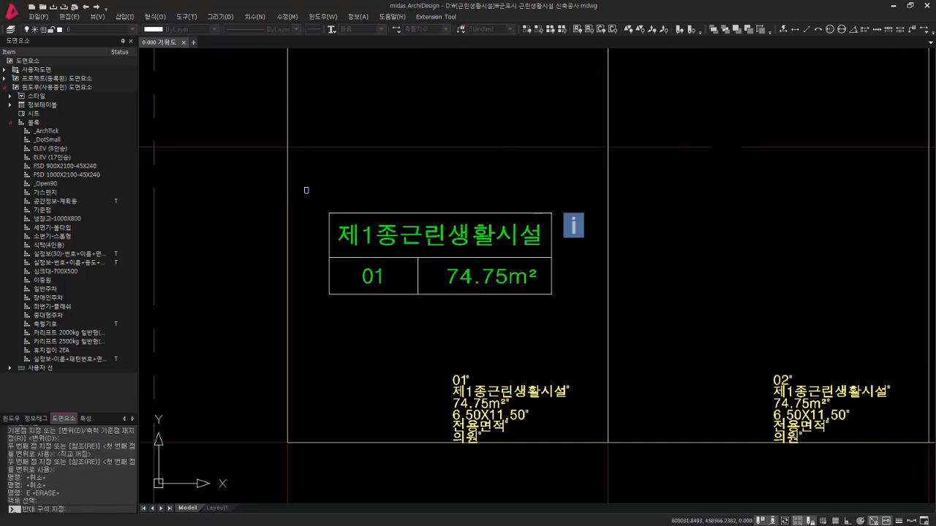
click(314, 205)
key(Escape)
key(Escape)
middle_drag(730, 442, 754, 446)
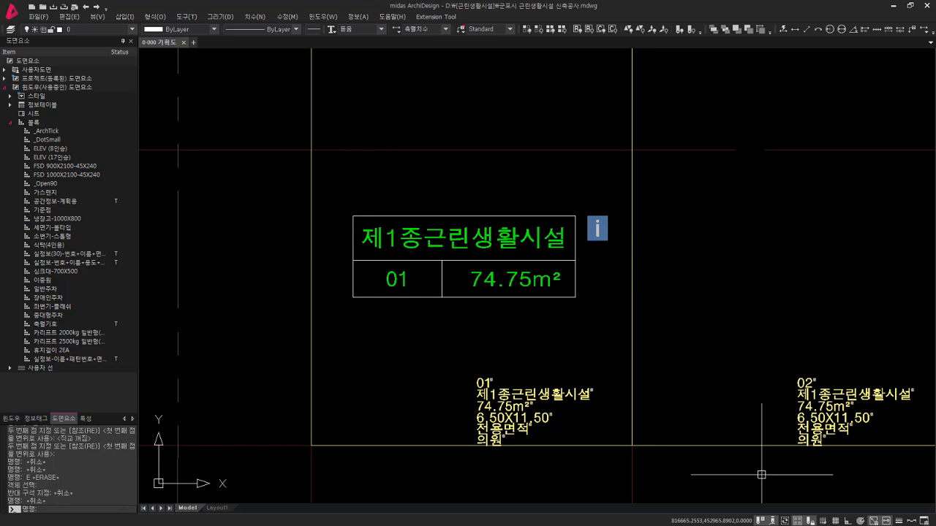
Save the floor plan drawing
text(z)
key(Return)
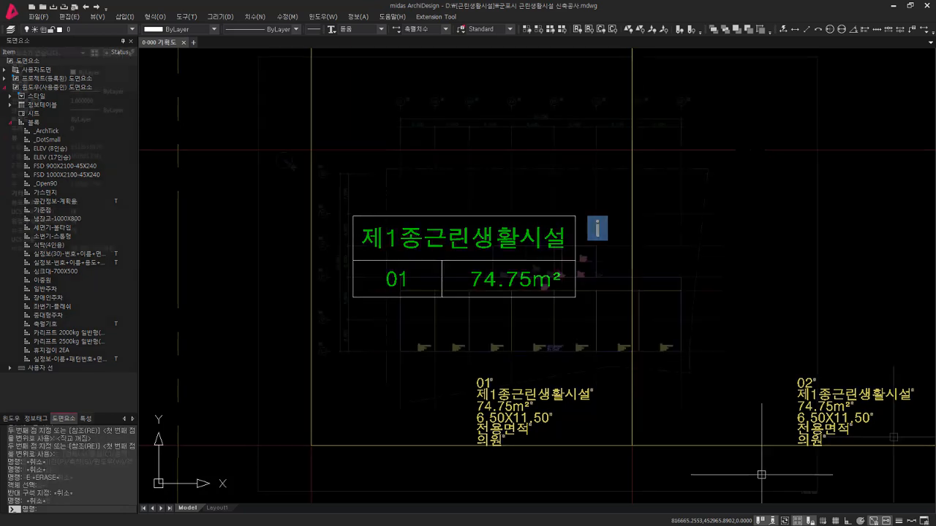
key(Escape)
key(Escape)
key(Escape)
key(ctrl+s)
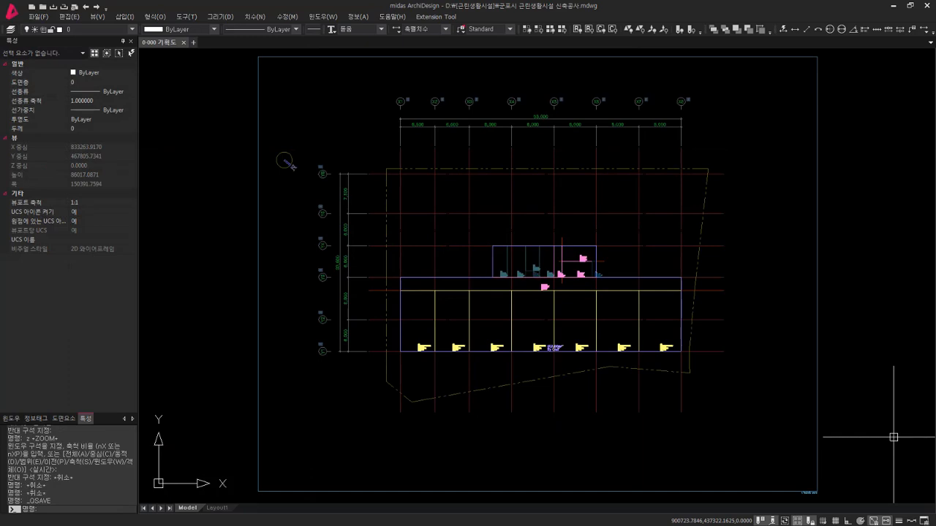
click(893, 437)
click(888, 446)
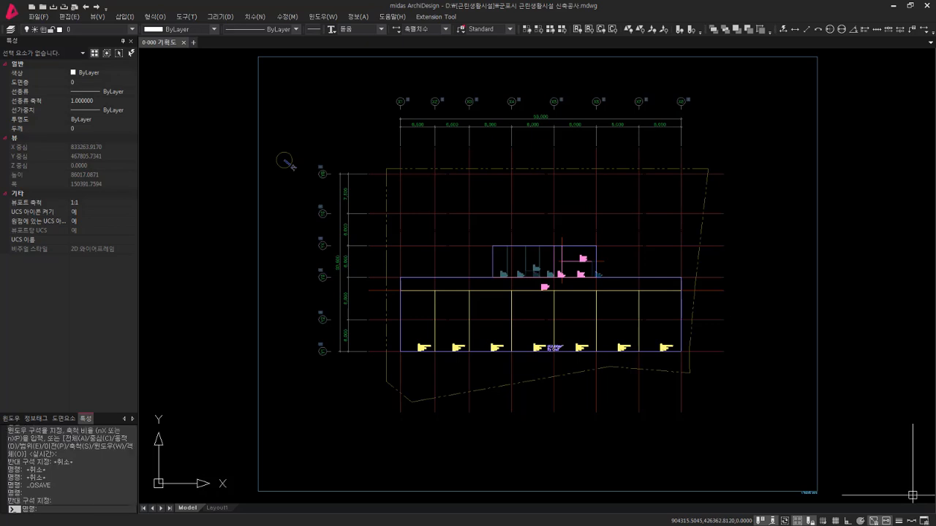
Switch from the 코아계획 internal reference on the 지상3층 floor to its original view region
text(z)
key(Return)
click(479, 224)
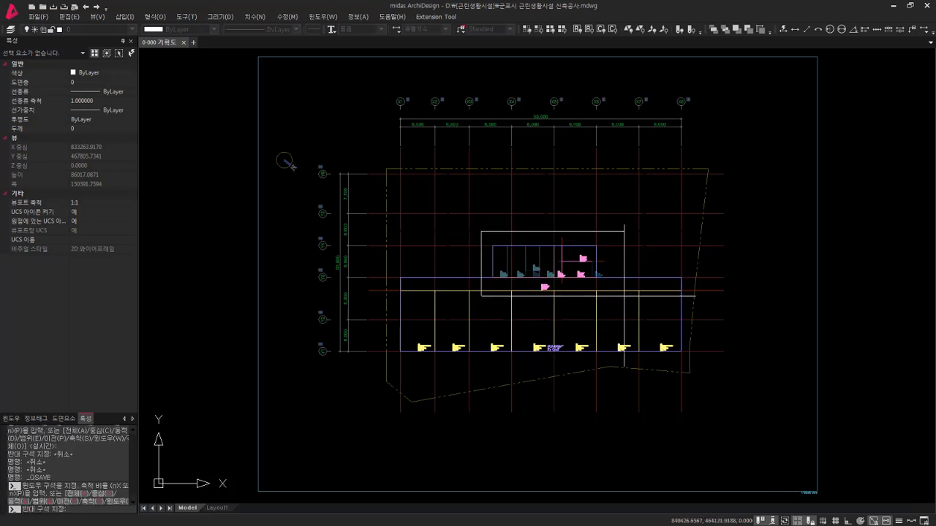
click(618, 294)
middle_drag(870, 473, 881, 427)
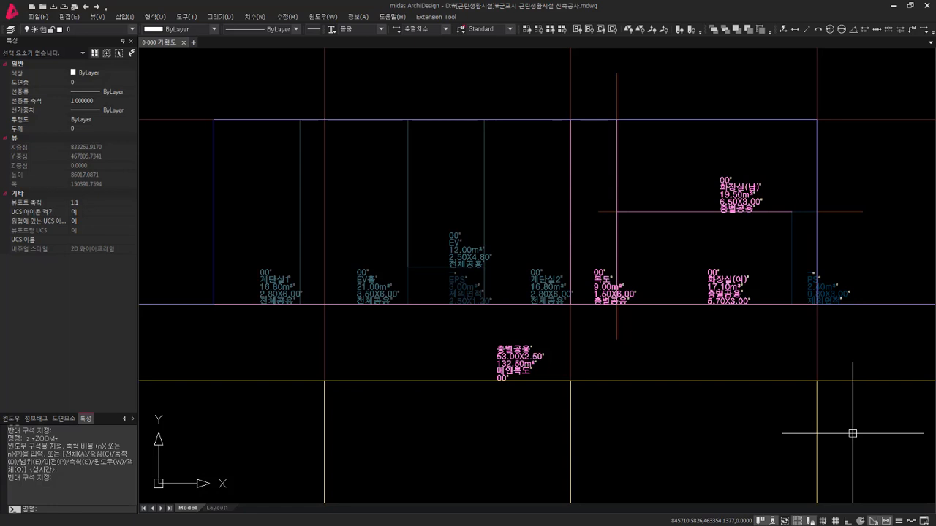
key(Escape)
click(487, 263)
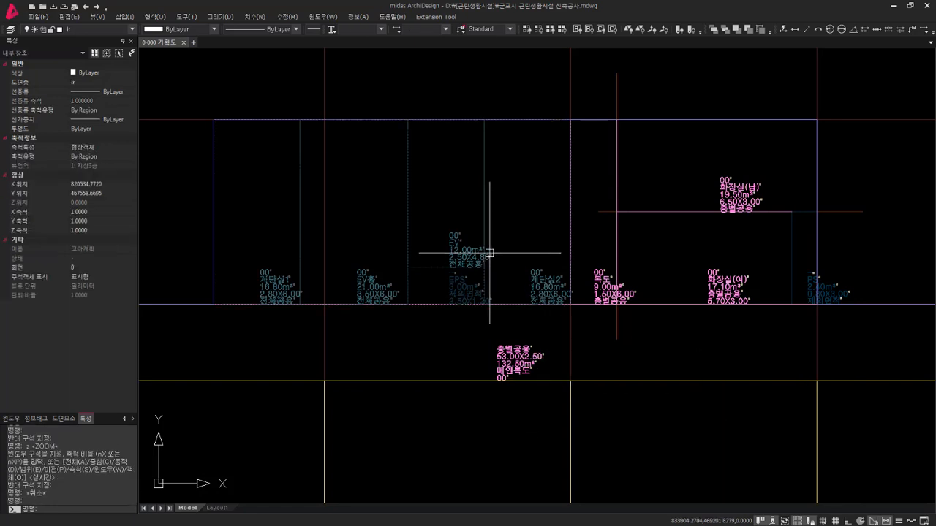
key(Escape)
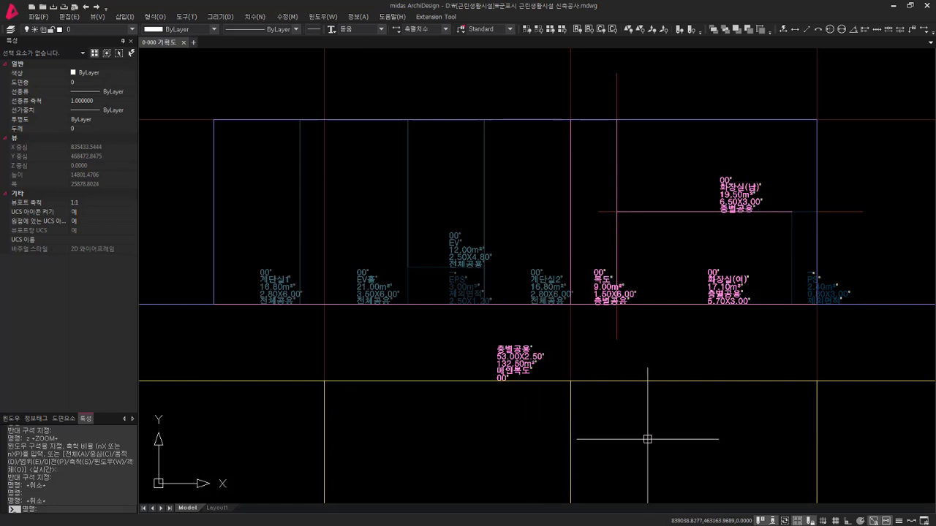
key(Escape)
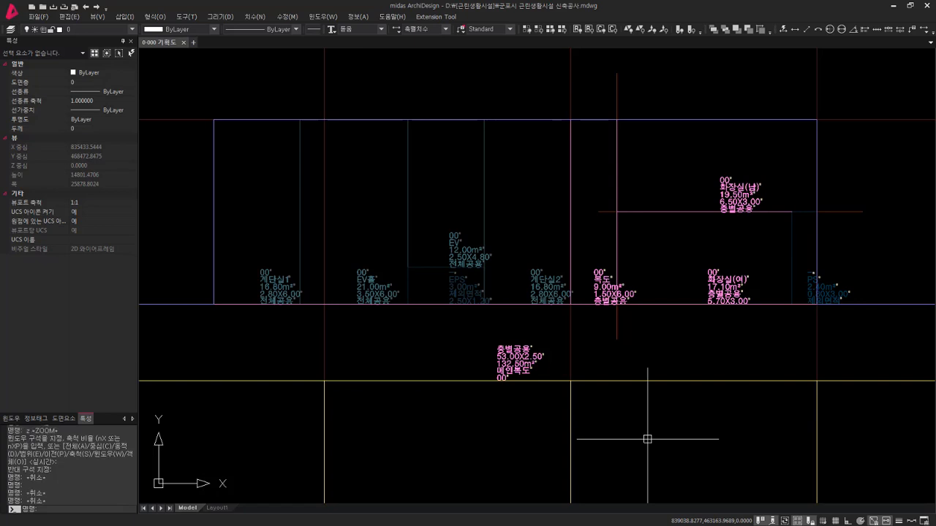
click(482, 268)
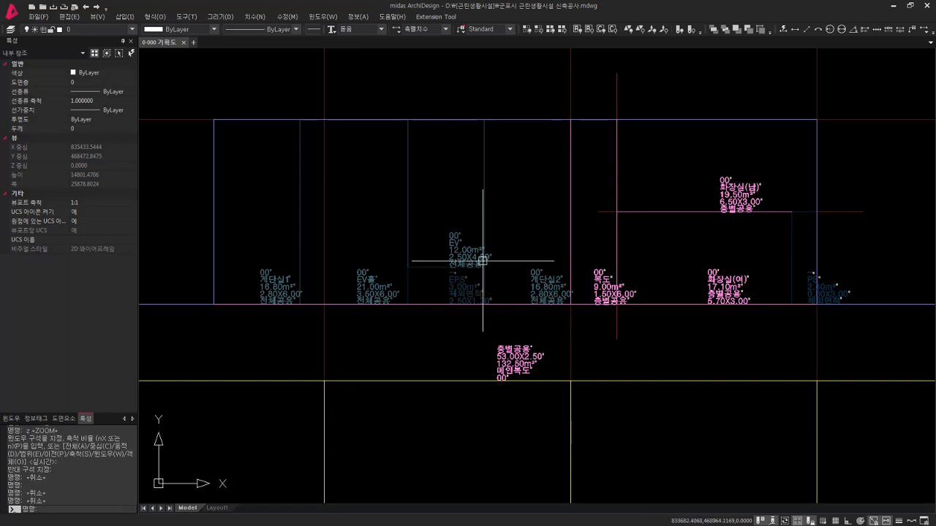
right_click(483, 265)
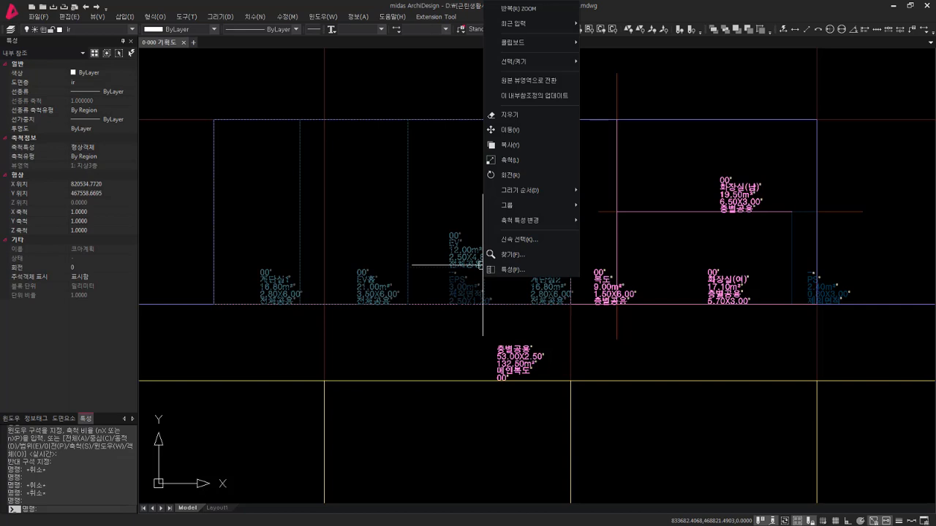
click(521, 83)
Stretch the upper-right corner of the 코아계획 view region outward, enlarging the region to about 319 m²
scroll(549, 280, down, 1)
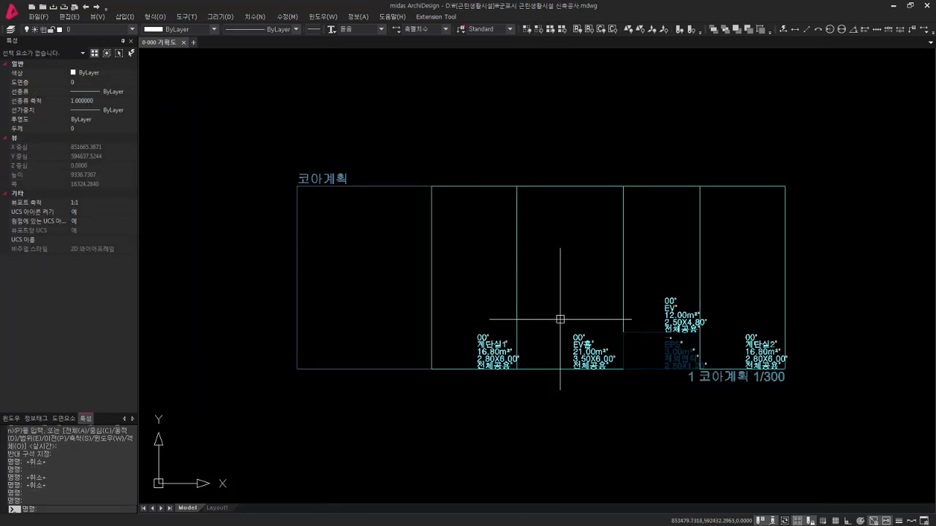
middle_drag(596, 347, 565, 327)
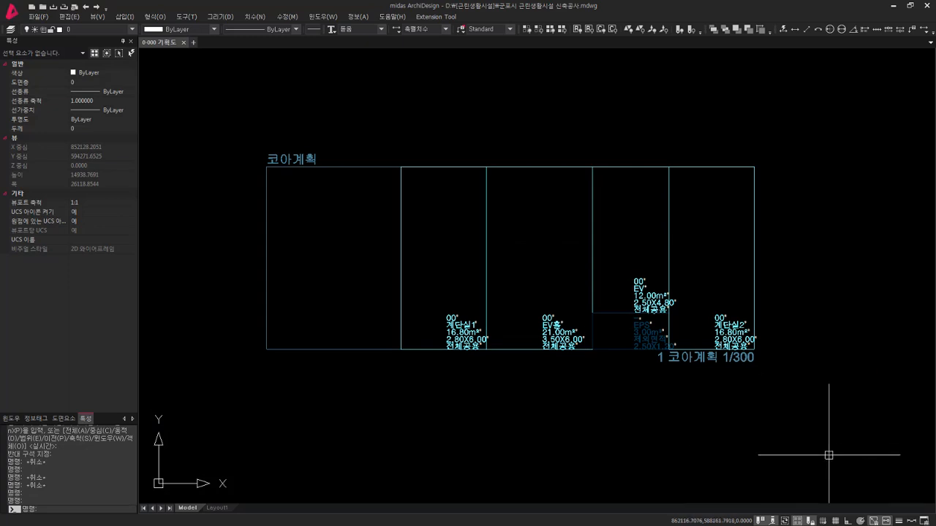
scroll(826, 420, down, 1)
middle_drag(759, 412, 620, 374)
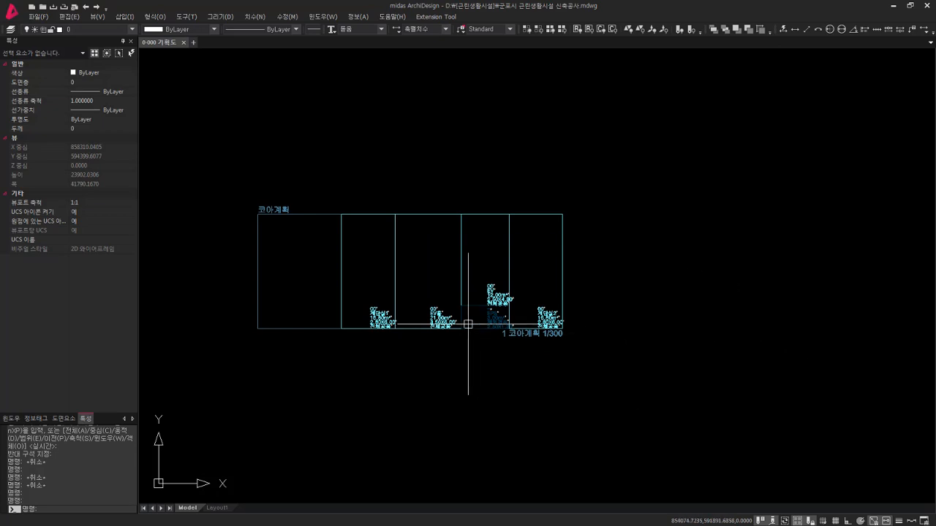
click(328, 329)
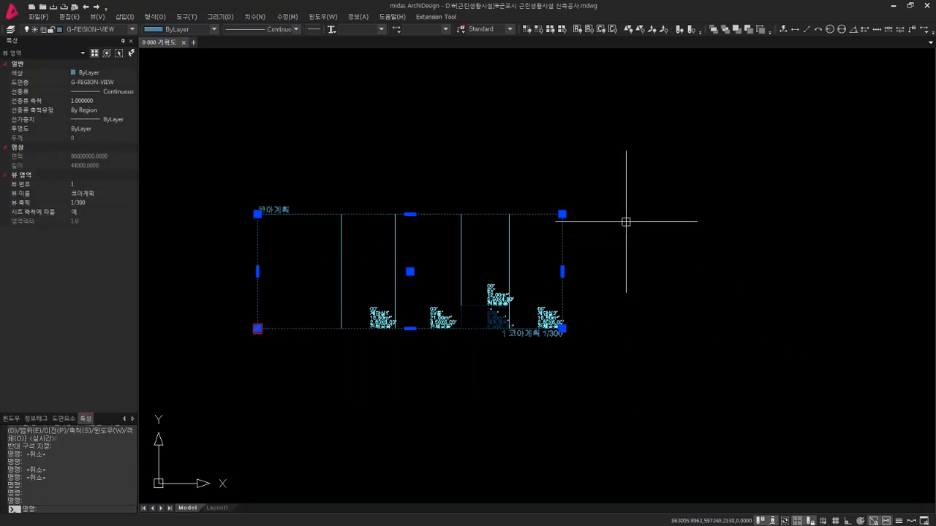
click(561, 214)
click(803, 116)
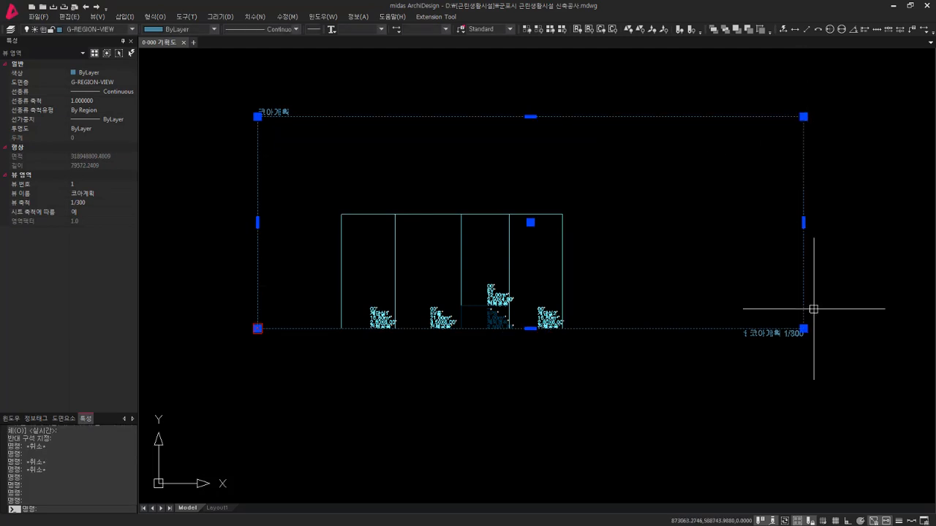
key(Escape)
Move the 복도, 화장실(남), 화장실(여) and PS areas with their tags from the 지상3층 floor into 코아계획, against 계단실2's upper-right corner
text(m)
key(Return)
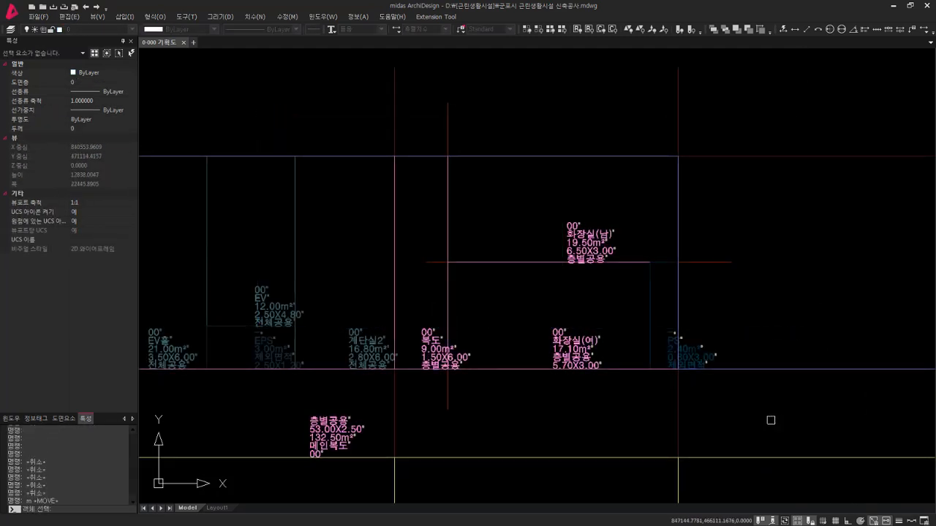
key(Escape)
text(m)
key(Return)
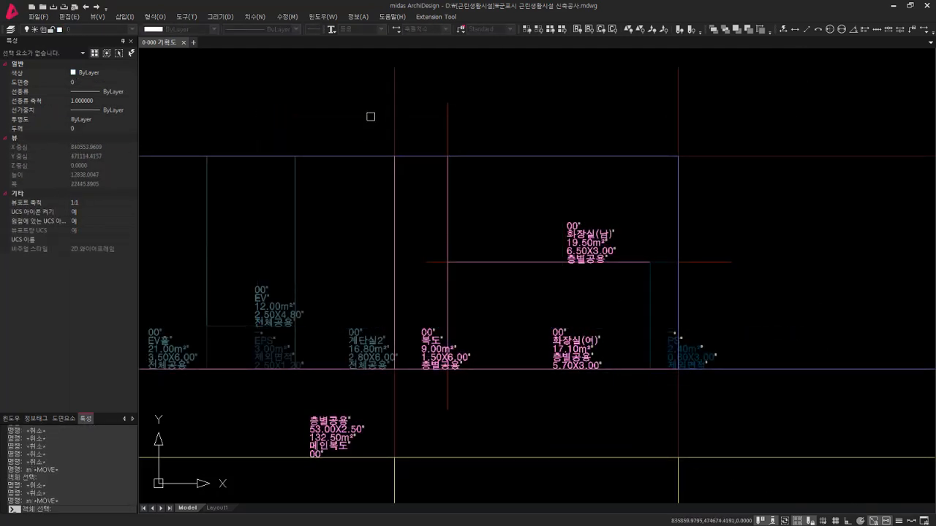
click(375, 130)
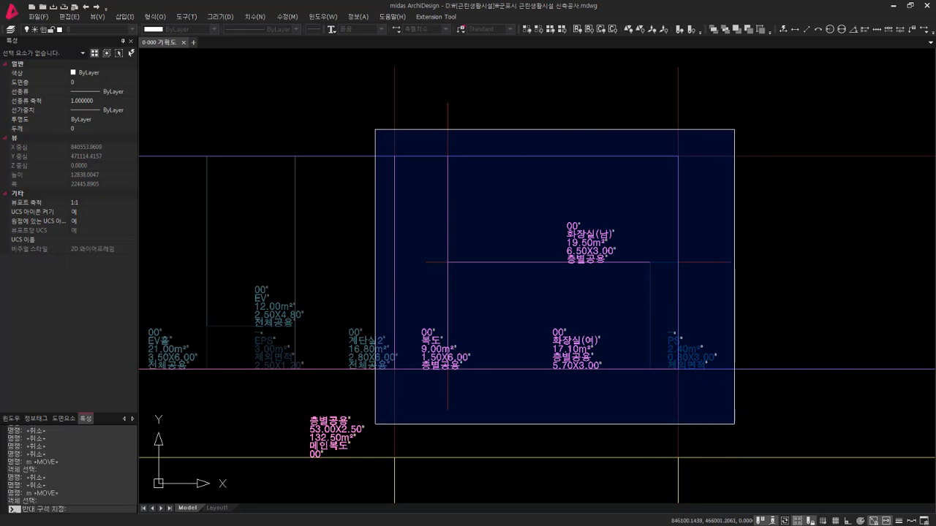
click(734, 423)
scroll(602, 128, up, 4)
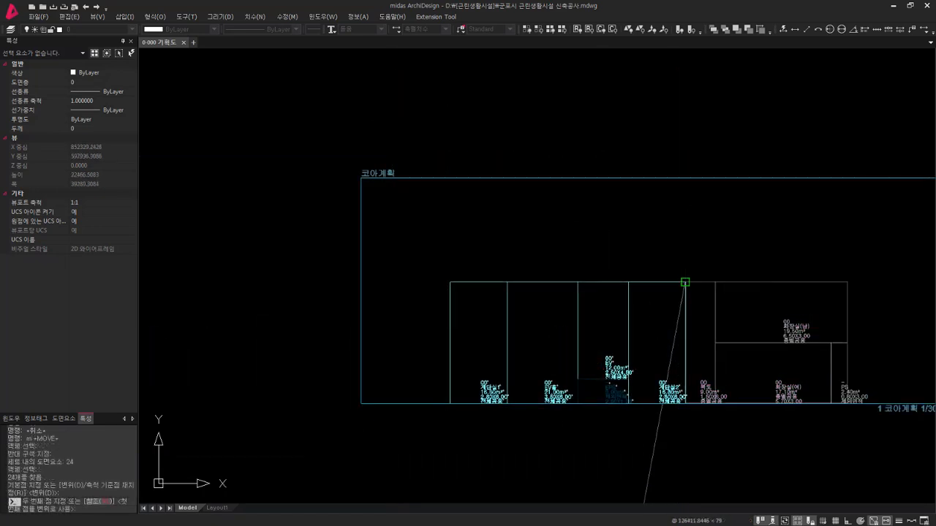
click(686, 282)
key(Escape)
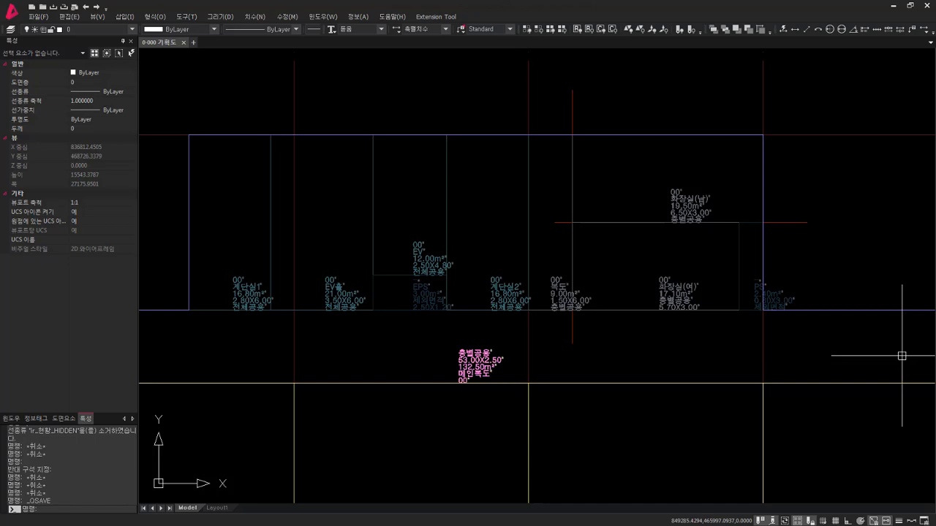
Update the 코아계획 internal reference on the 지상3층 floor plan
click(663, 304)
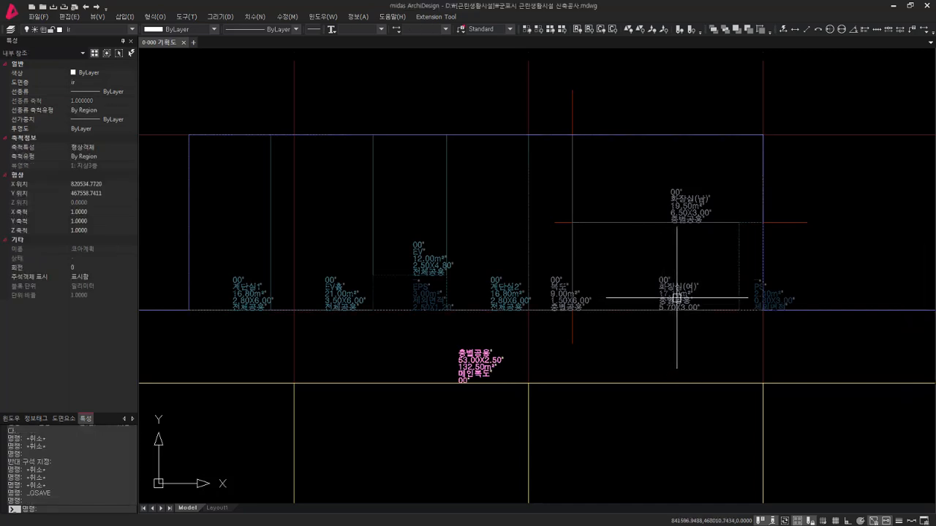
right_click(677, 298)
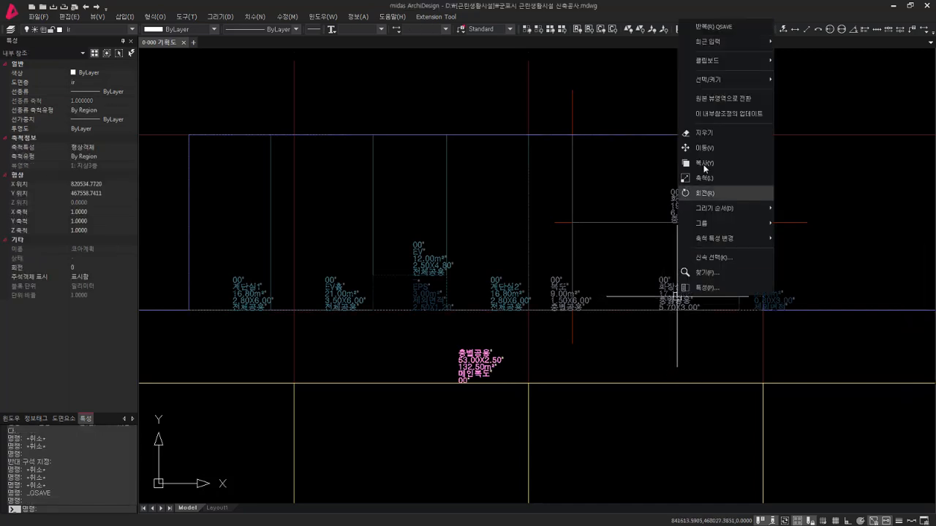
click(729, 114)
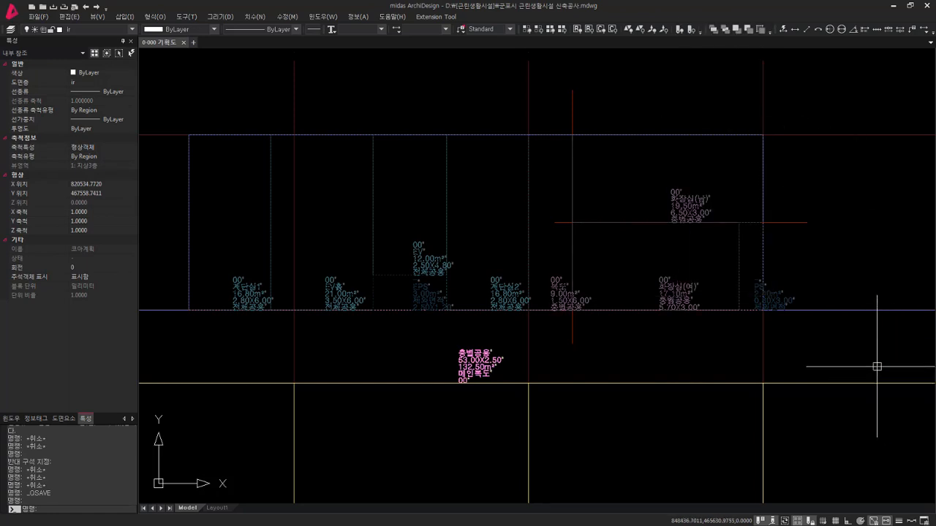
key(Escape)
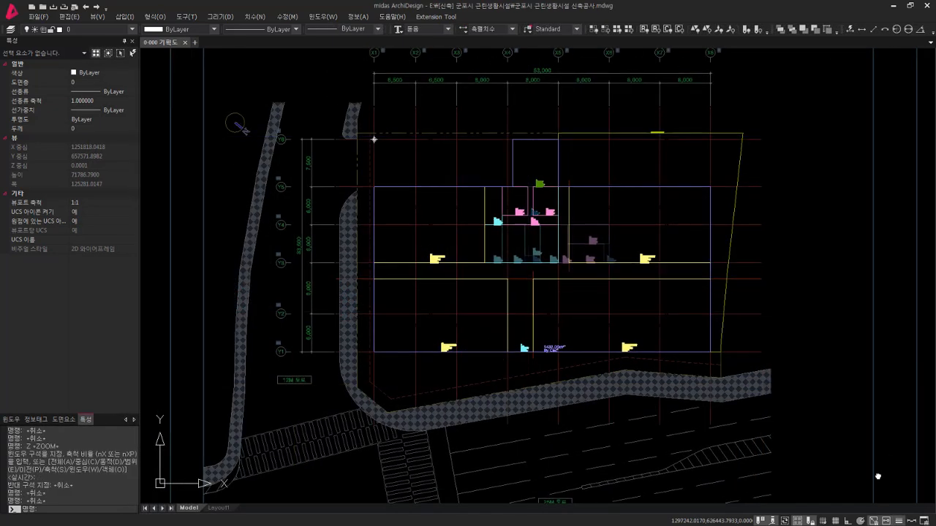
Clip the core reference with a new rectangular XCLIP boundary from 계단실1's lower-left corner to 계단실2's upper-right corner, with object snap off
middle_drag(877, 472, 881, 481)
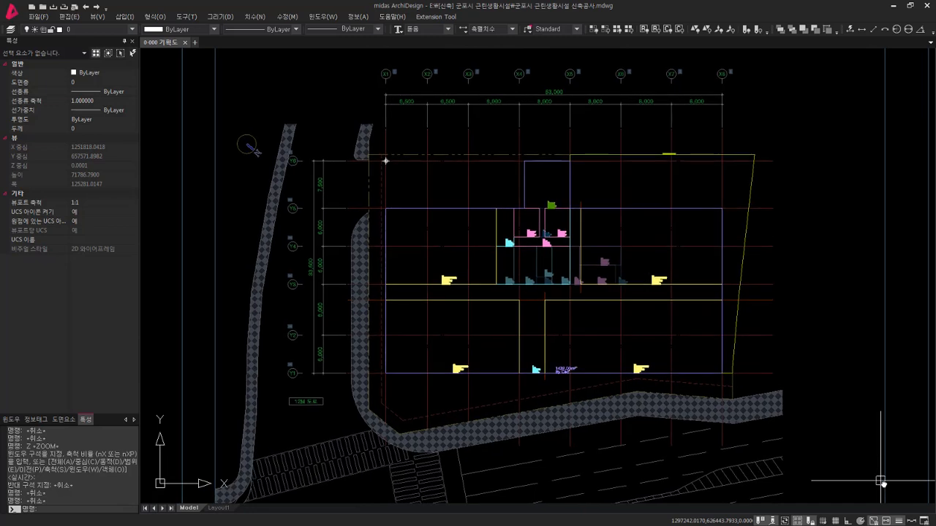
text(z)
key(Return)
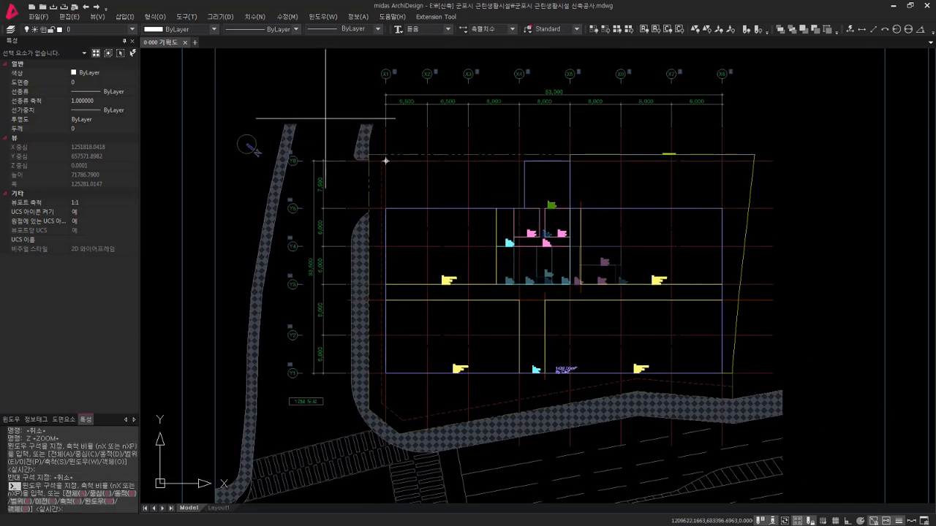
click(315, 122)
click(737, 362)
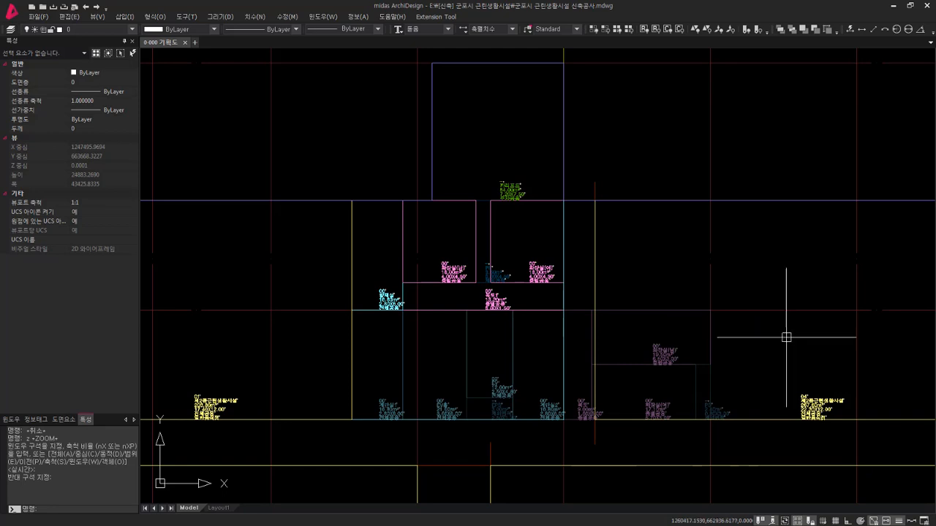
middle_drag(786, 337, 765, 261)
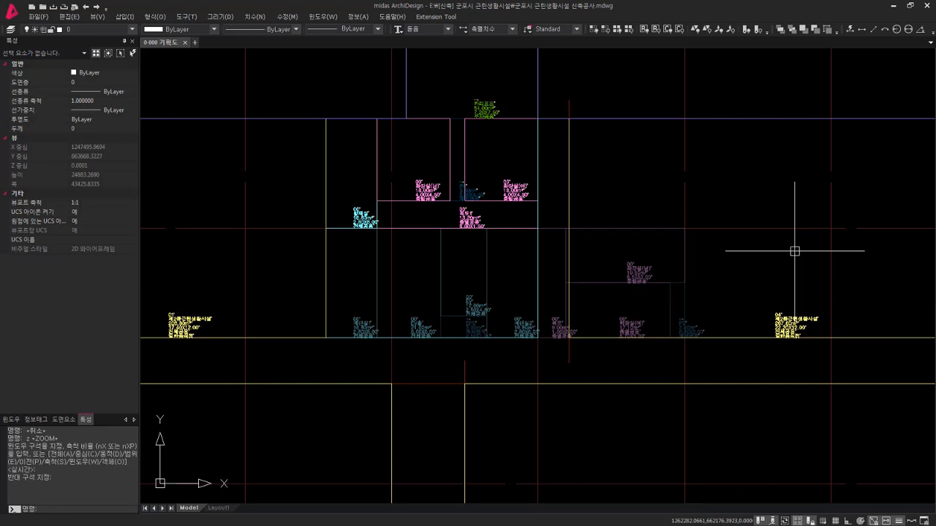
text(XC)
key(Return)
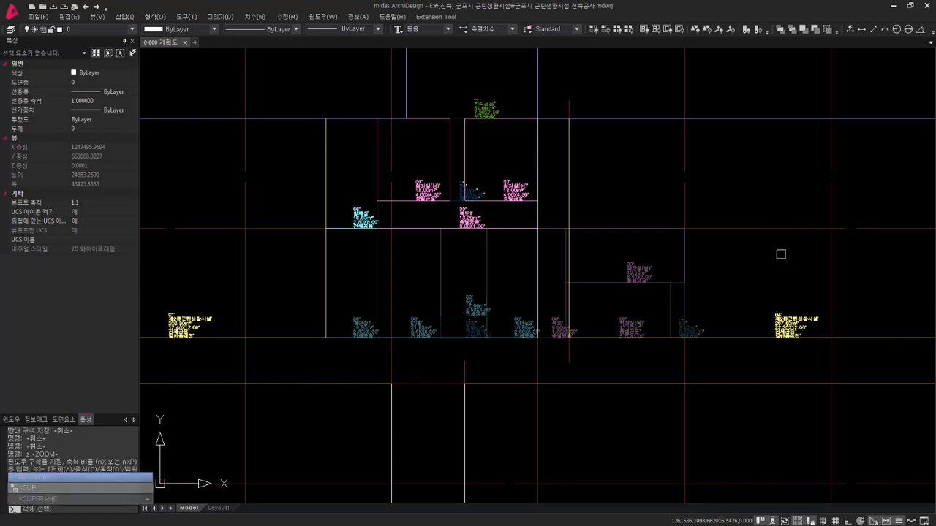
click(578, 295)
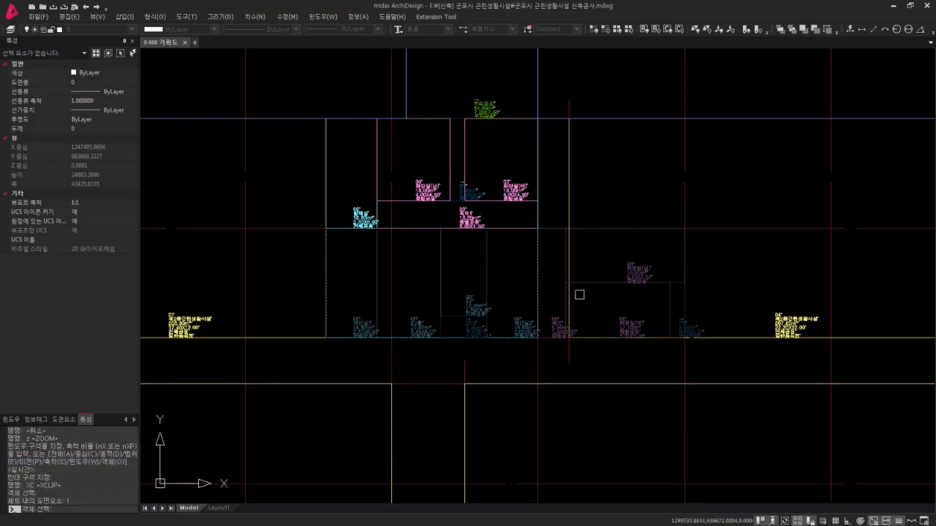
key(Return)
key(Return)
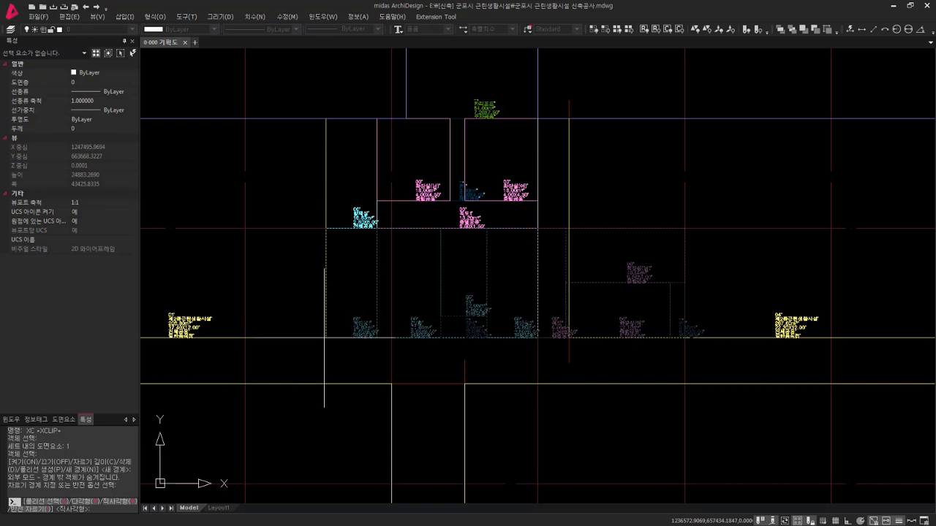
key(F3)
key(Return)
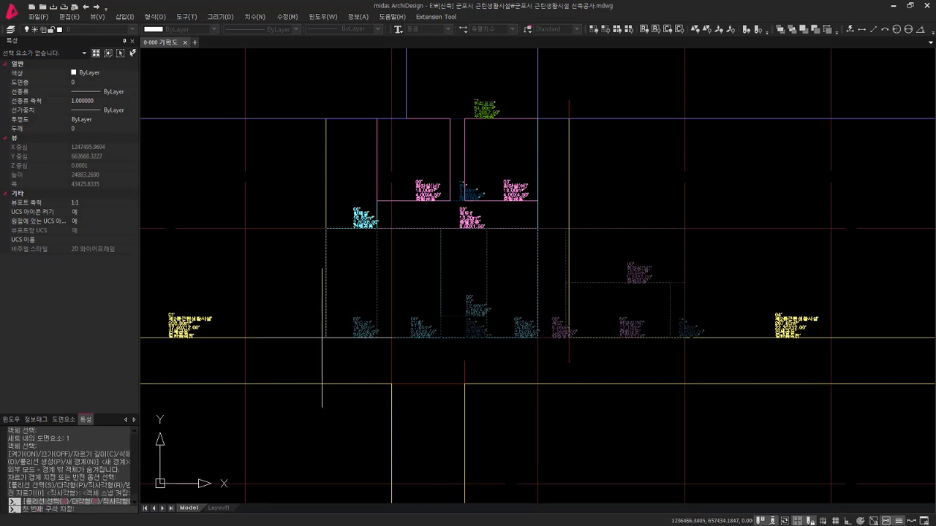
key(F3)
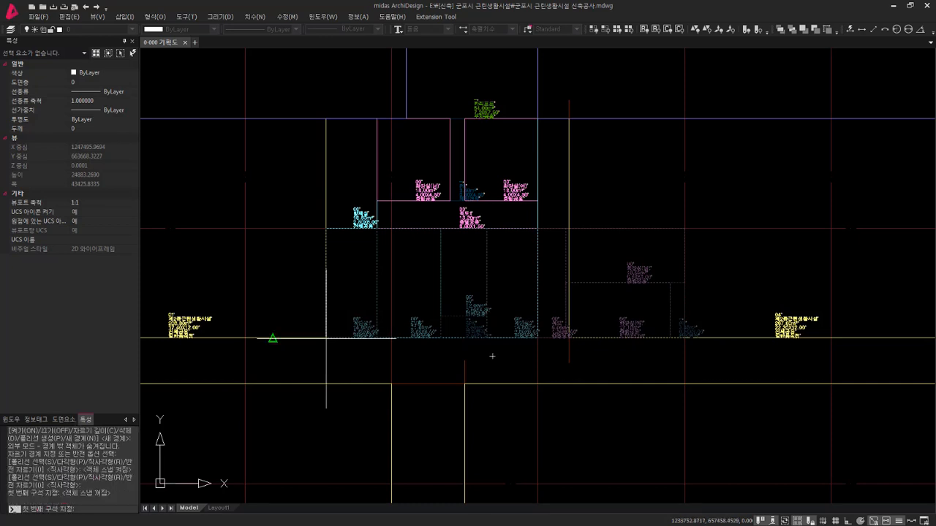
click(326, 338)
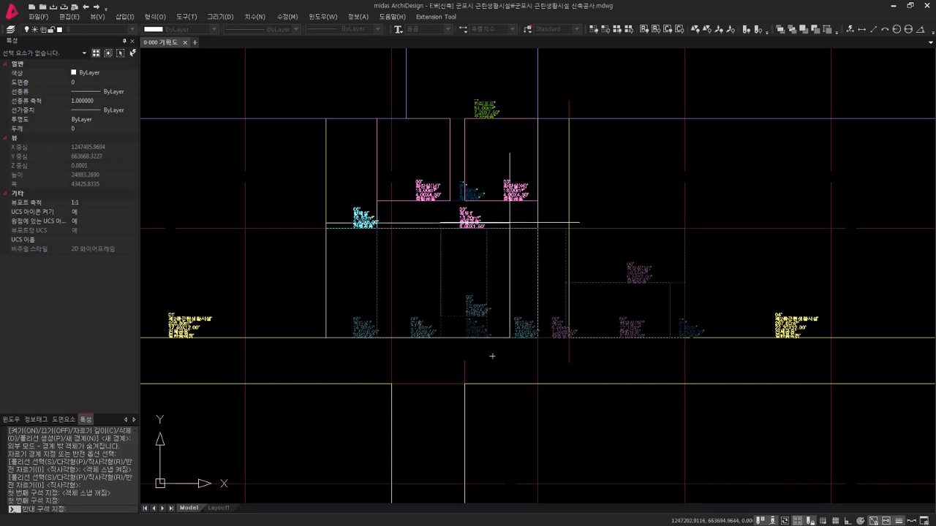
click(538, 228)
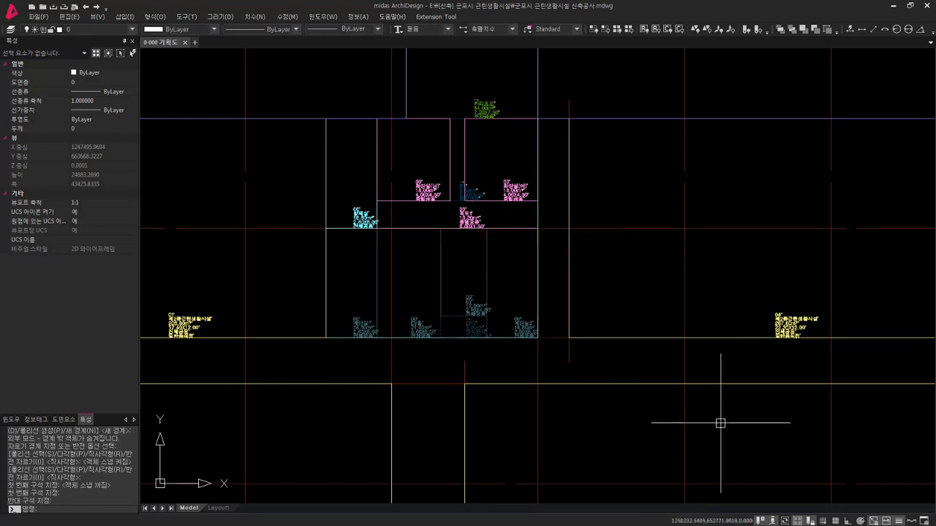
middle_drag(709, 421, 719, 425)
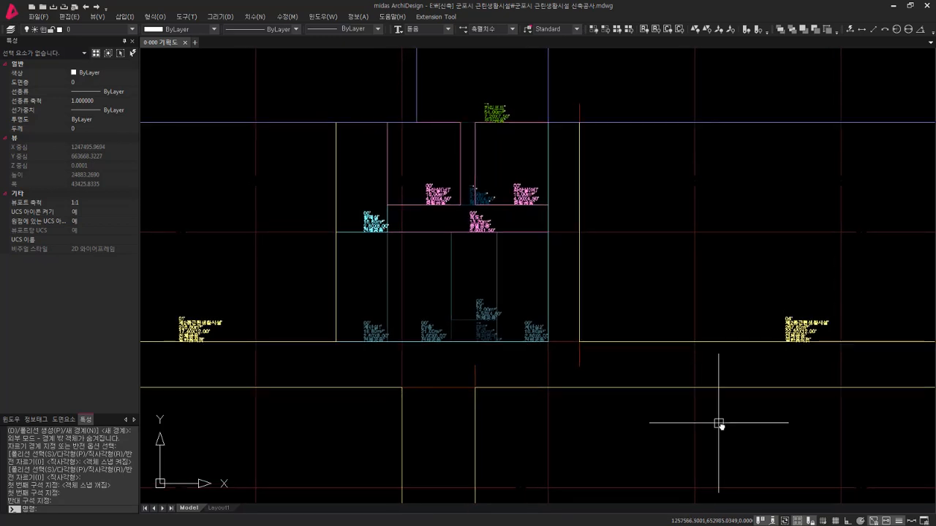